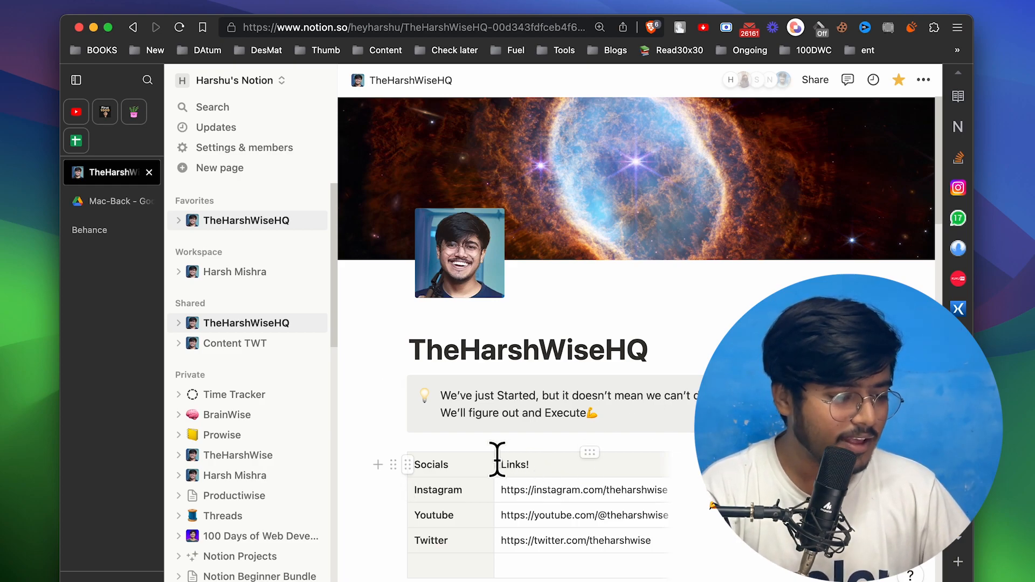
Step: Review the TheHarshWiseHQ page's intro callout, socials table and linked pages such as Content Ideas and Design-Content
{"action": "scroll", "coordinate": [520, 402], "scroll_direction": "down", "scroll_amount": 4}
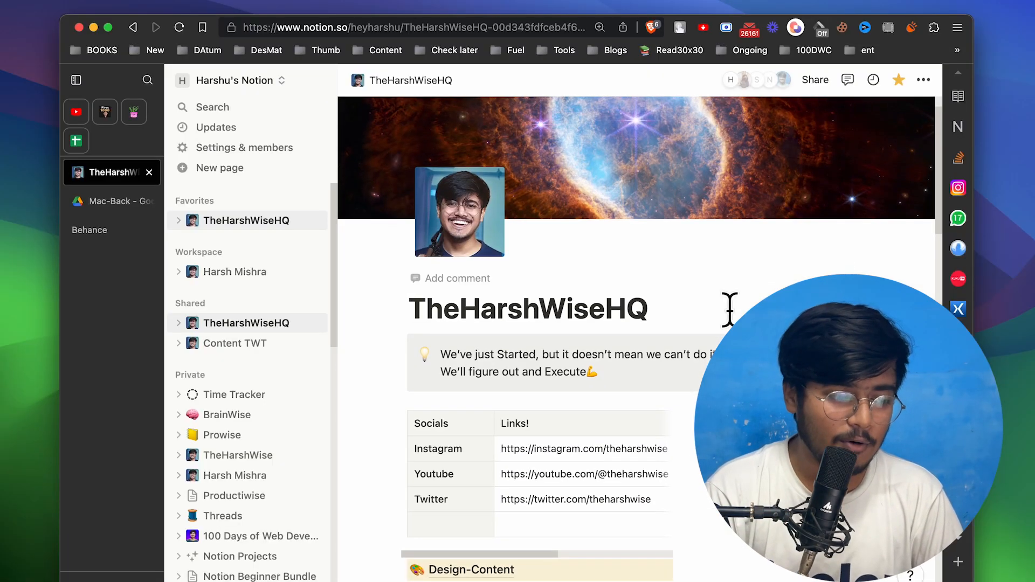
{"action": "scroll", "coordinate": [839, 289], "scroll_direction": "down", "scroll_amount": 5}
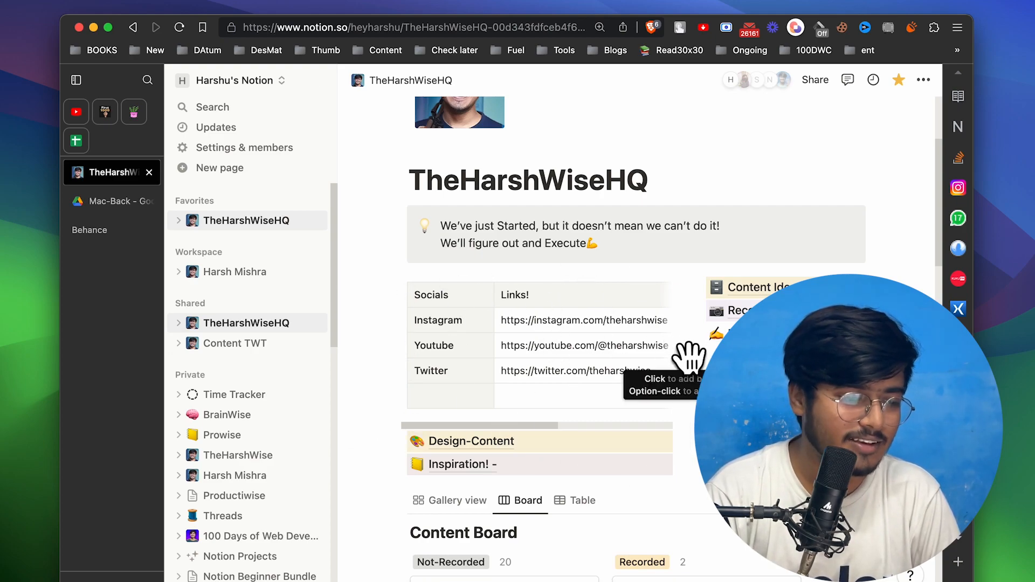
{"action": "scroll", "coordinate": [595, 394], "scroll_direction": "right", "scroll_amount": 2}
{"action": "scroll", "coordinate": [596, 394], "scroll_direction": "right", "scroll_amount": 3}
{"action": "scroll", "coordinate": [596, 394], "scroll_direction": "left", "scroll_amount": 5}
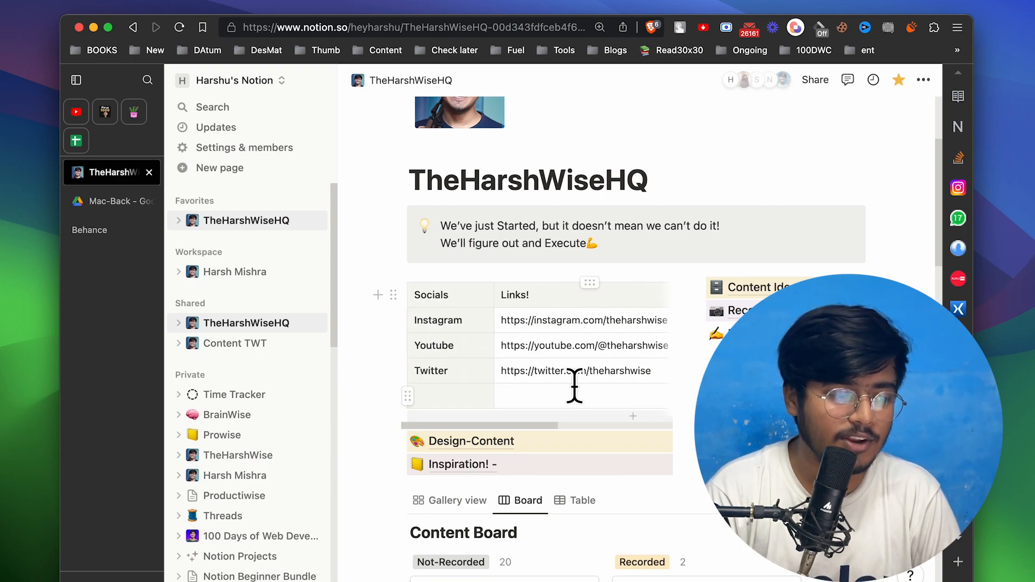
{"action": "scroll", "coordinate": [573, 381], "scroll_direction": "down", "scroll_amount": 5}
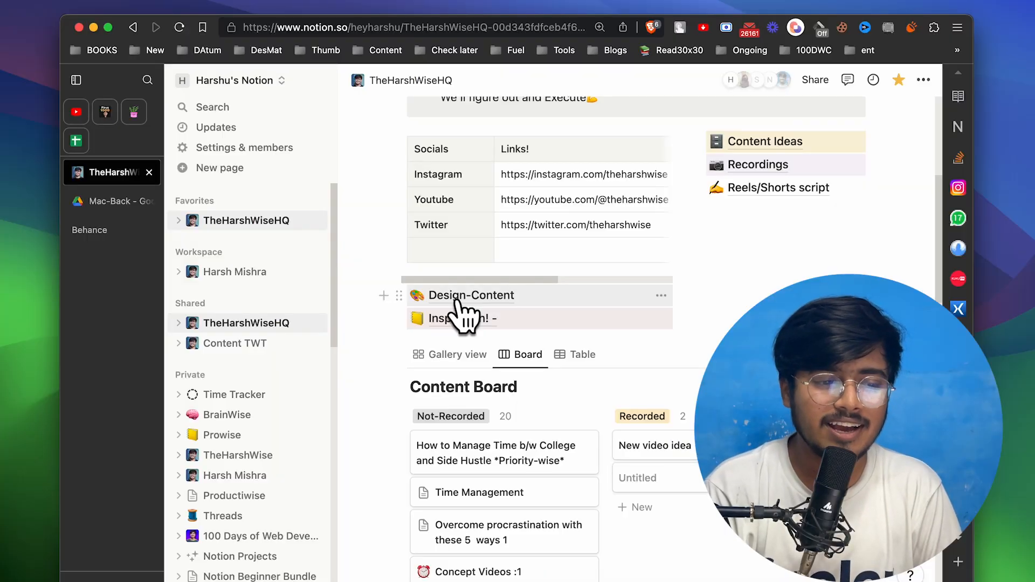
{"action": "scroll", "coordinate": [663, 268], "scroll_direction": "up", "scroll_amount": 2}
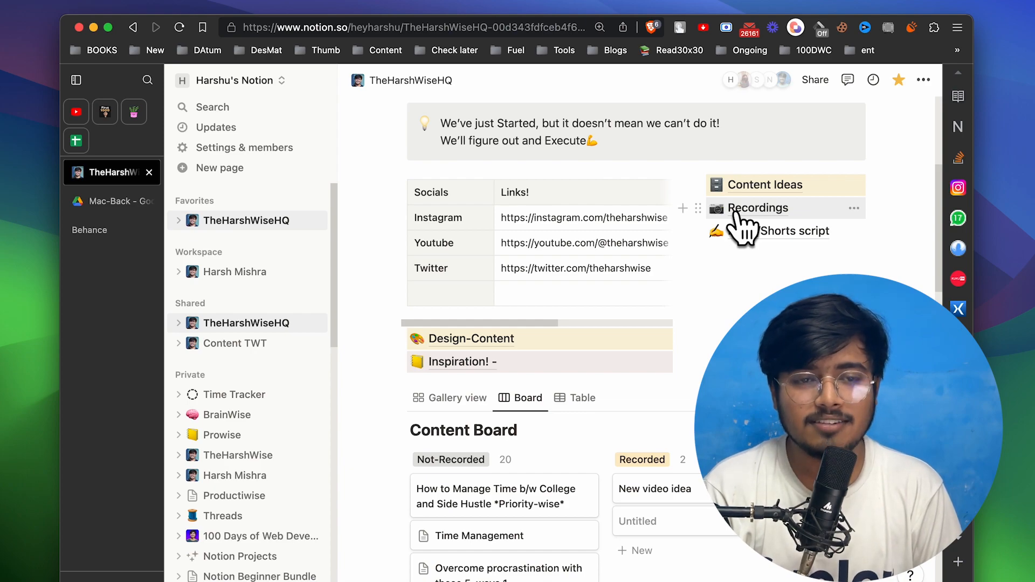
{"action": "scroll", "coordinate": [741, 227], "scroll_direction": "down", "scroll_amount": 1}
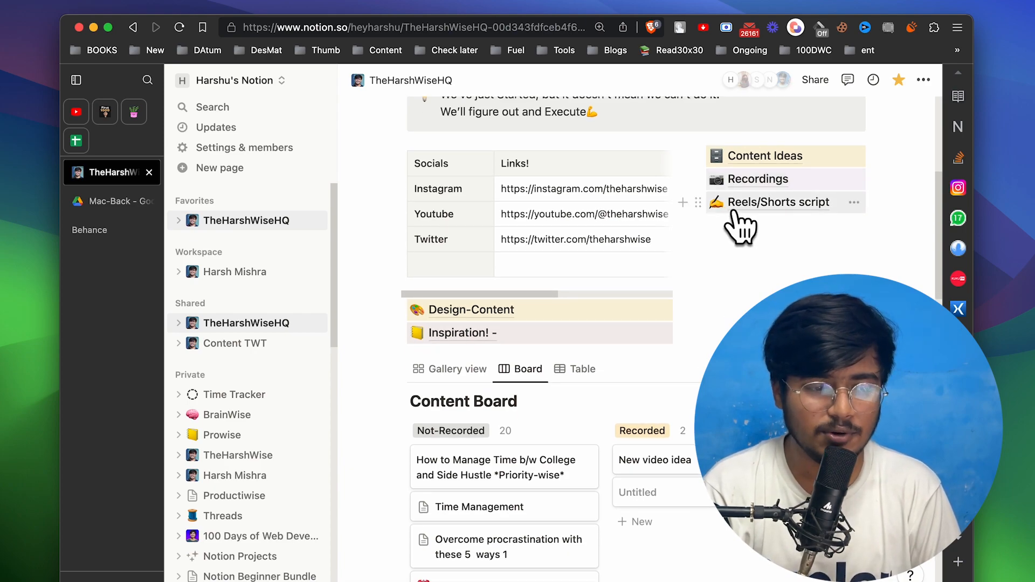
{"action": "scroll", "coordinate": [774, 277], "scroll_direction": "down", "scroll_amount": 3}
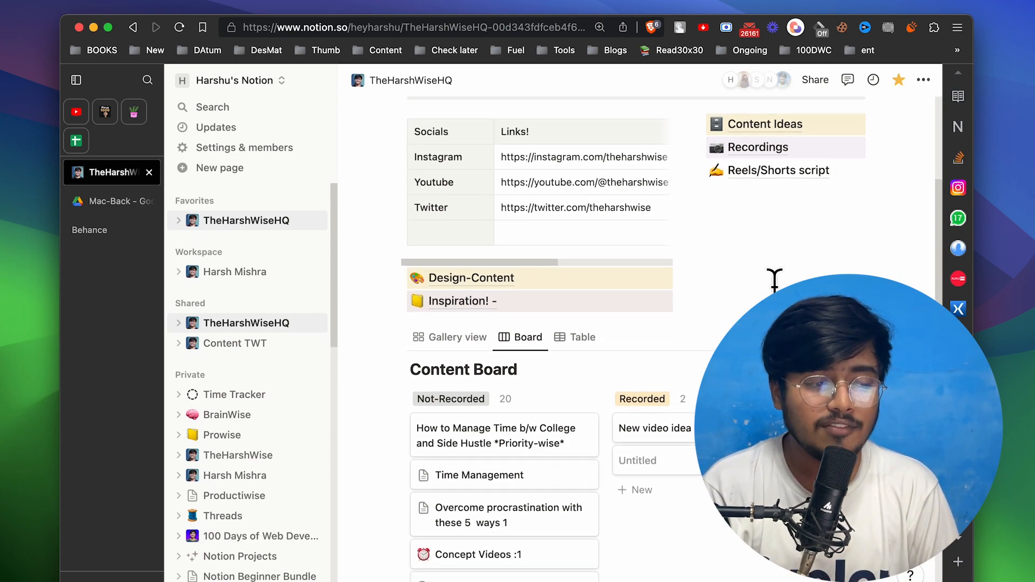
Step: Look through the Content Board's cards across the Not-Recorded, Recorded, Edited and Published groups
{"action": "scroll", "coordinate": [555, 324], "scroll_direction": "down", "scroll_amount": 4}
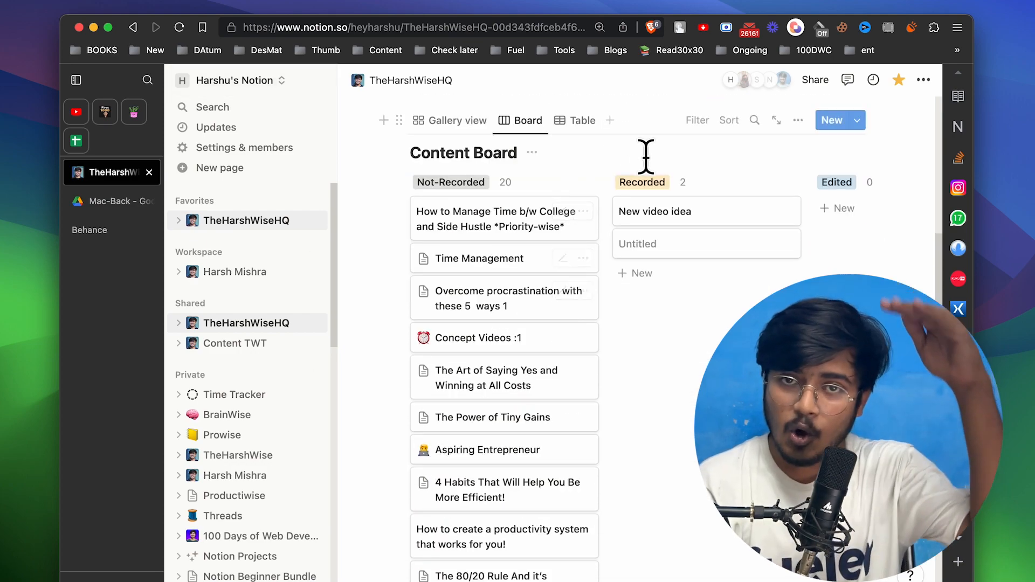
{"action": "scroll", "coordinate": [532, 275], "scroll_direction": "down", "scroll_amount": 2}
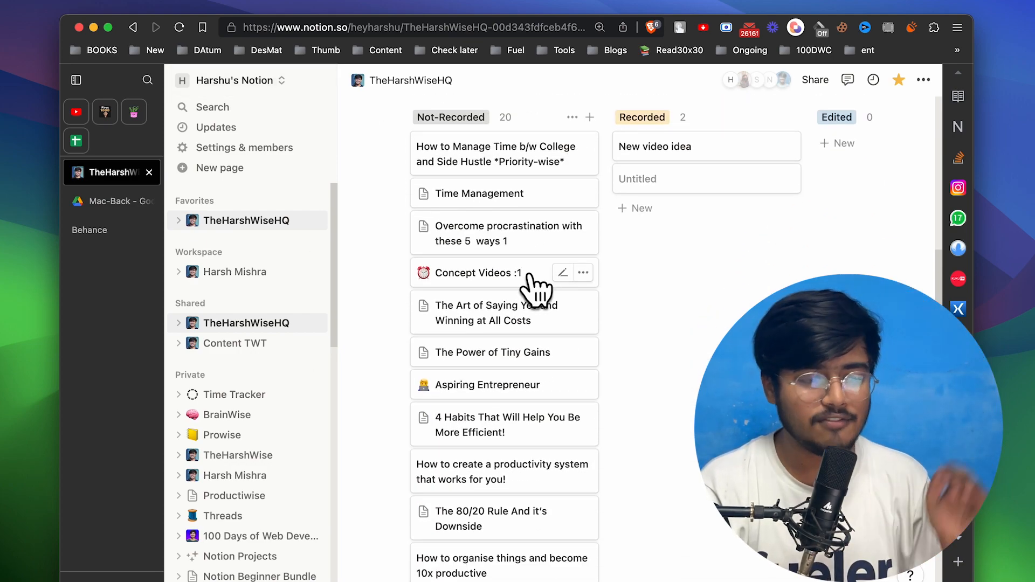
{"action": "scroll", "coordinate": [536, 285], "scroll_direction": "down", "scroll_amount": 6}
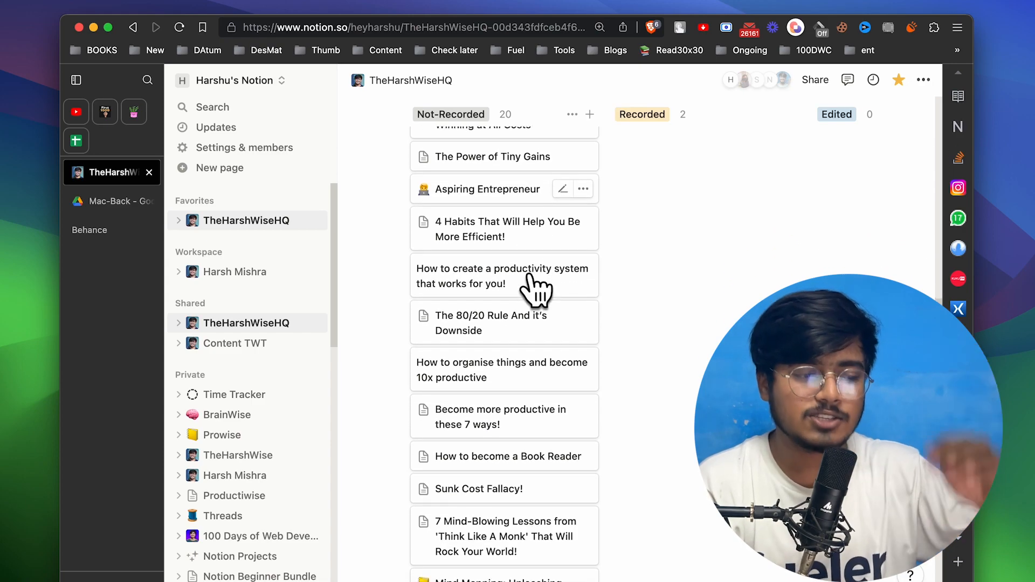
{"action": "scroll", "coordinate": [535, 290], "scroll_direction": "down", "scroll_amount": 1}
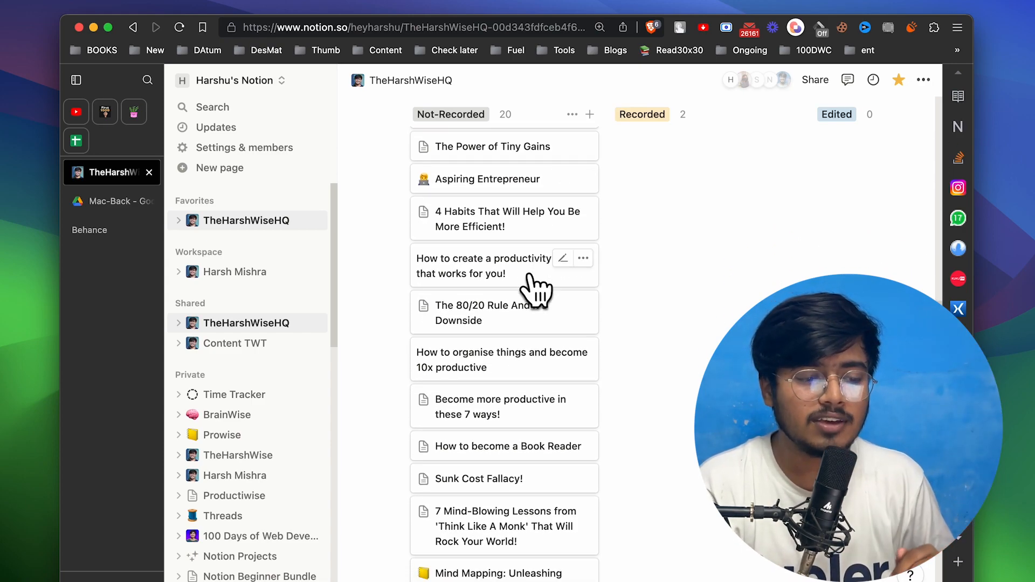
{"action": "scroll", "coordinate": [535, 290], "scroll_direction": "up", "scroll_amount": 8}
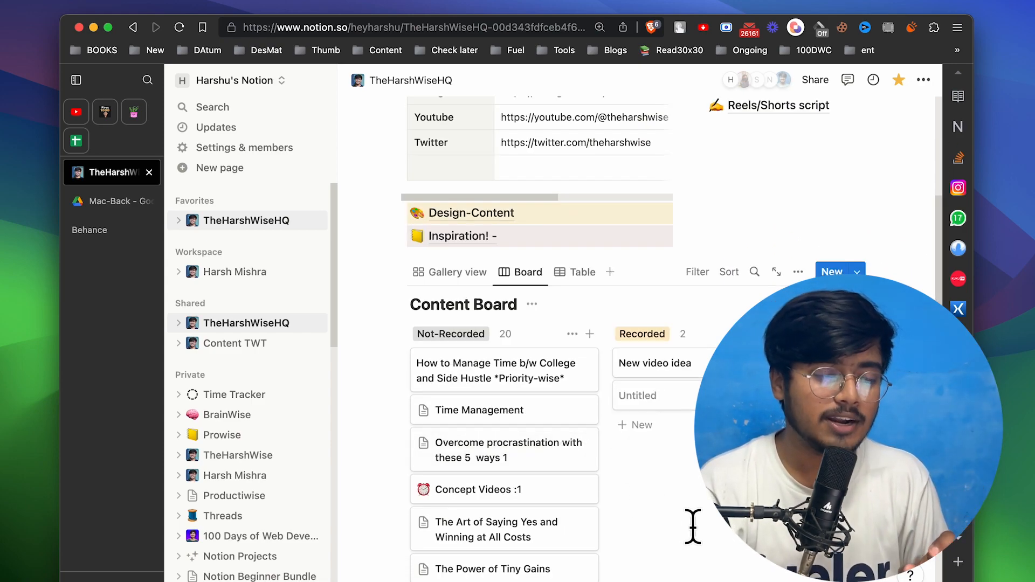
{"action": "scroll", "coordinate": [693, 452], "scroll_direction": "right", "scroll_amount": 5}
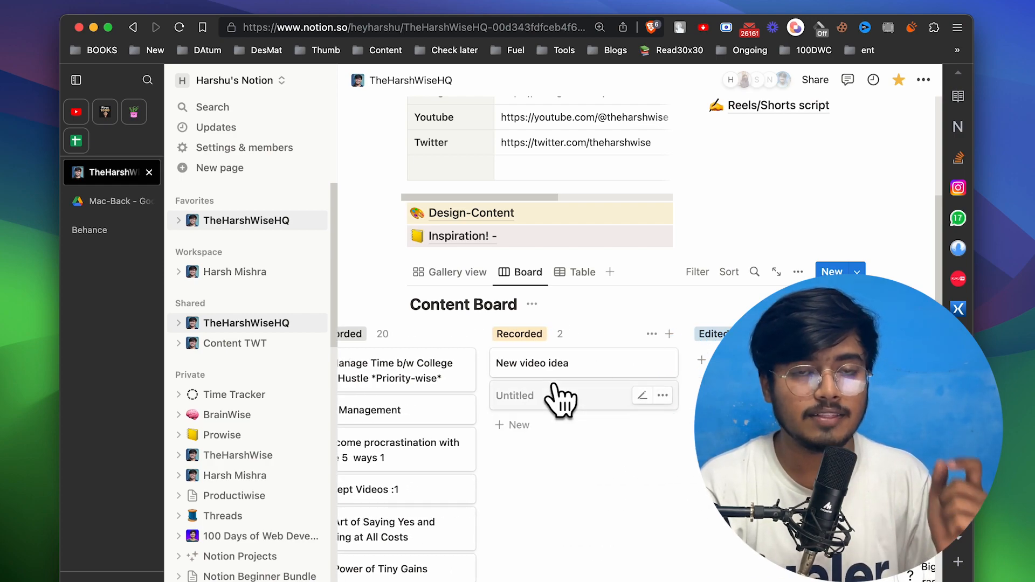
{"action": "scroll", "coordinate": [673, 450], "scroll_direction": "right", "scroll_amount": 3}
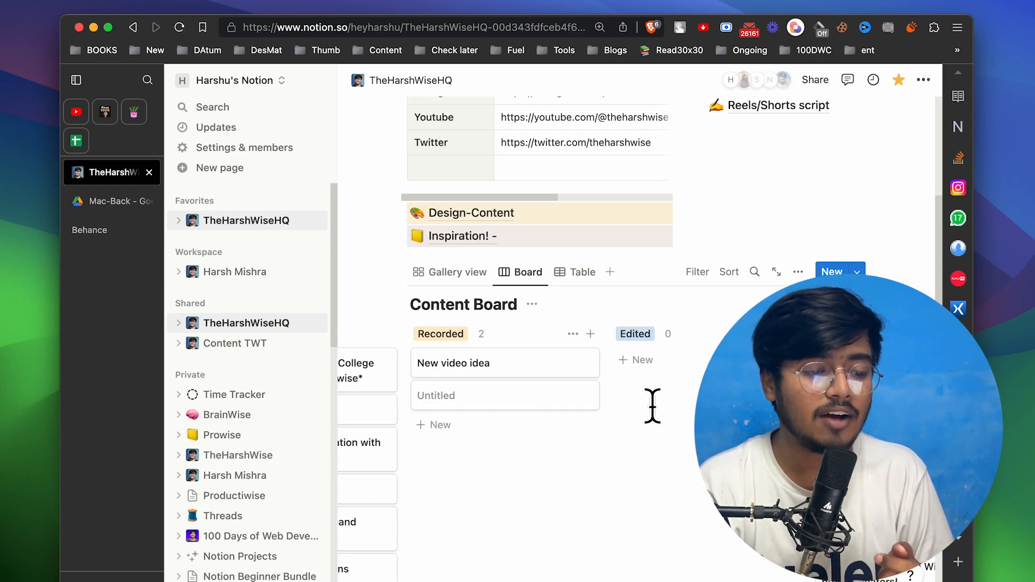
{"action": "scroll", "coordinate": [654, 409], "scroll_direction": "right", "scroll_amount": 3}
{"action": "scroll", "coordinate": [658, 421], "scroll_direction": "down", "scroll_amount": 3}
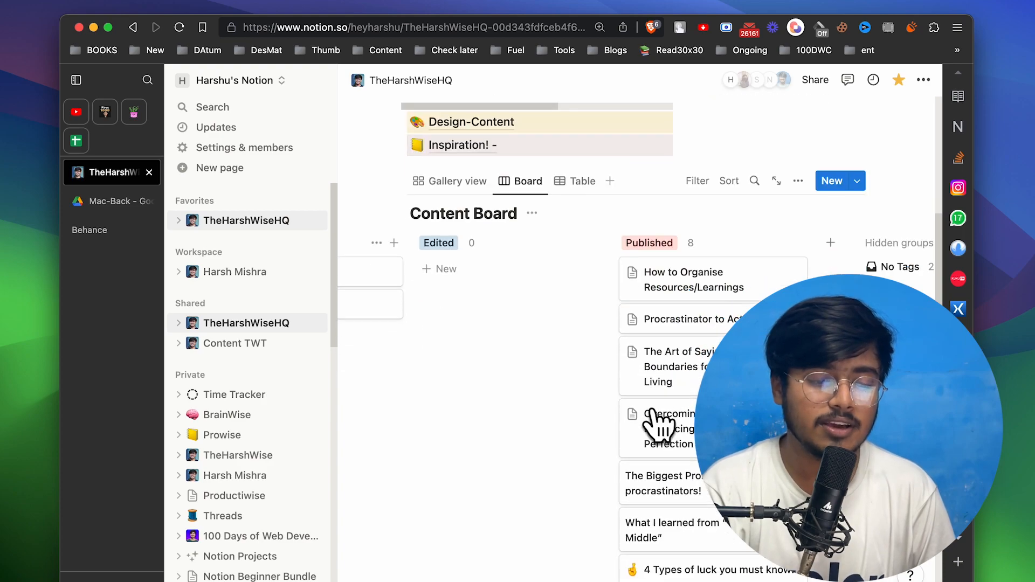
{"action": "scroll", "coordinate": [557, 492], "scroll_direction": "down", "scroll_amount": 8}
{"action": "scroll", "coordinate": [557, 492], "scroll_direction": "left", "scroll_amount": 5}
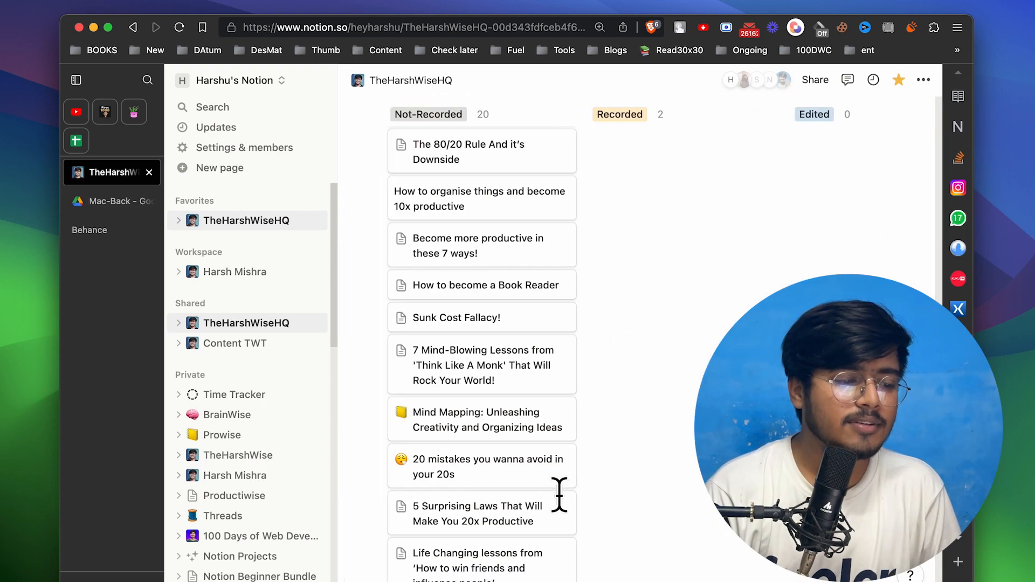
Step: Examine the social media upload-time table below the Content Board and the resource links under it
{"action": "scroll", "coordinate": [561, 512], "scroll_direction": "down", "scroll_amount": 10}
{"action": "scroll", "coordinate": [563, 512], "scroll_direction": "up", "scroll_amount": 3}
{"action": "scroll", "coordinate": [525, 410], "scroll_direction": "right", "scroll_amount": 3}
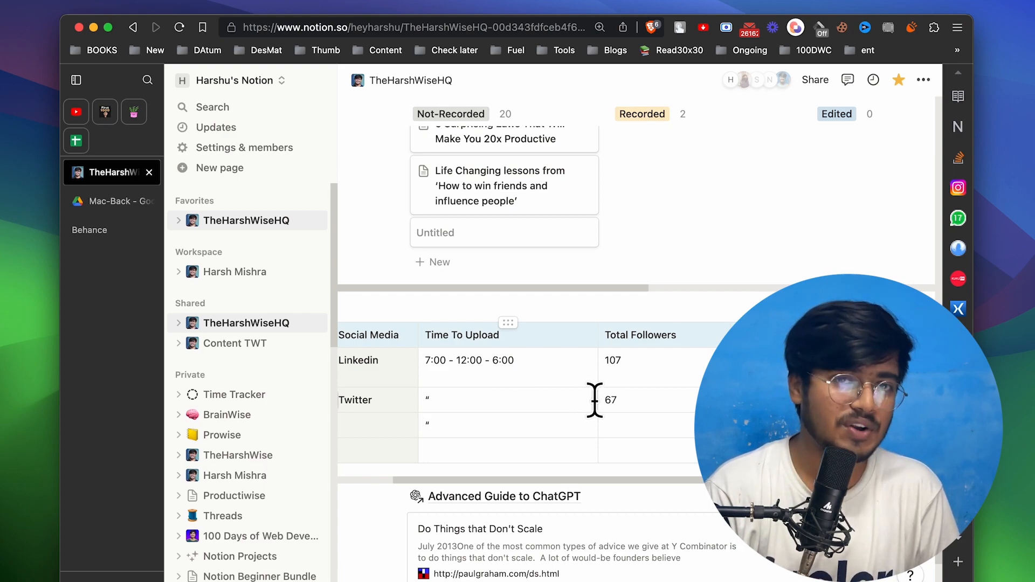
{"action": "scroll", "coordinate": [594, 400], "scroll_direction": "left", "scroll_amount": 3}
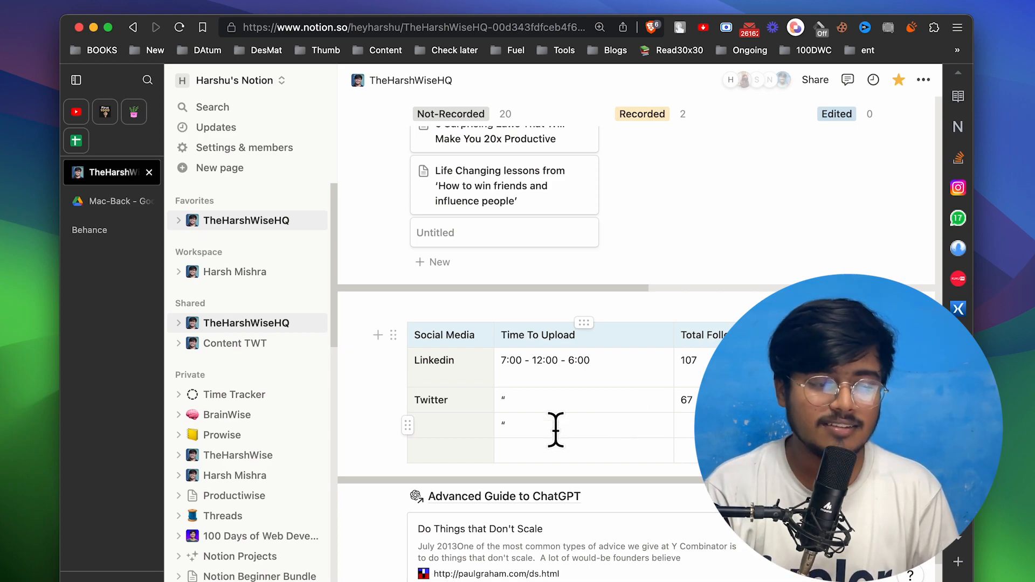
{"action": "scroll", "coordinate": [475, 420], "scroll_direction": "down", "scroll_amount": 3}
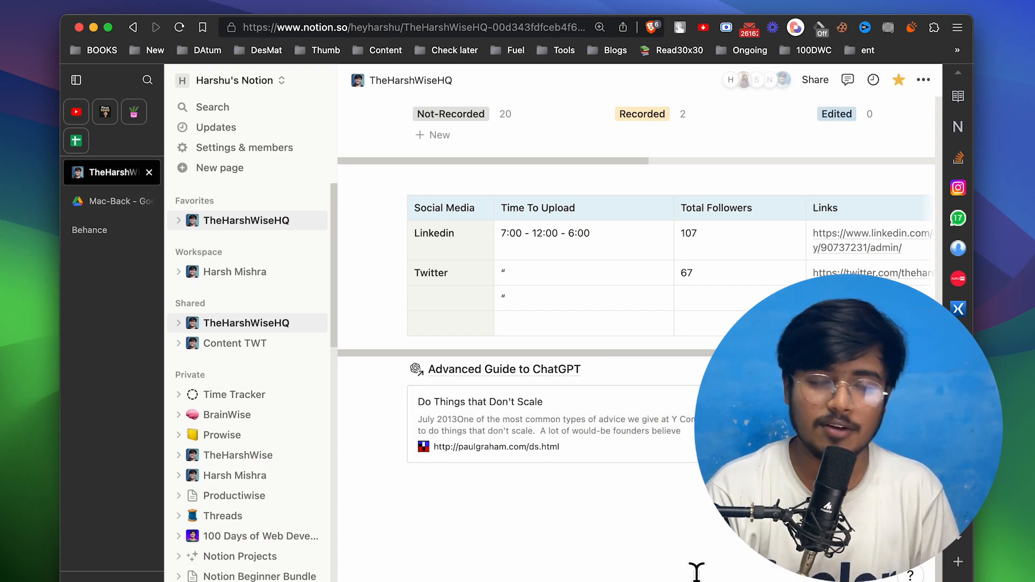
{"action": "scroll", "coordinate": [601, 407], "scroll_direction": "down", "scroll_amount": 1}
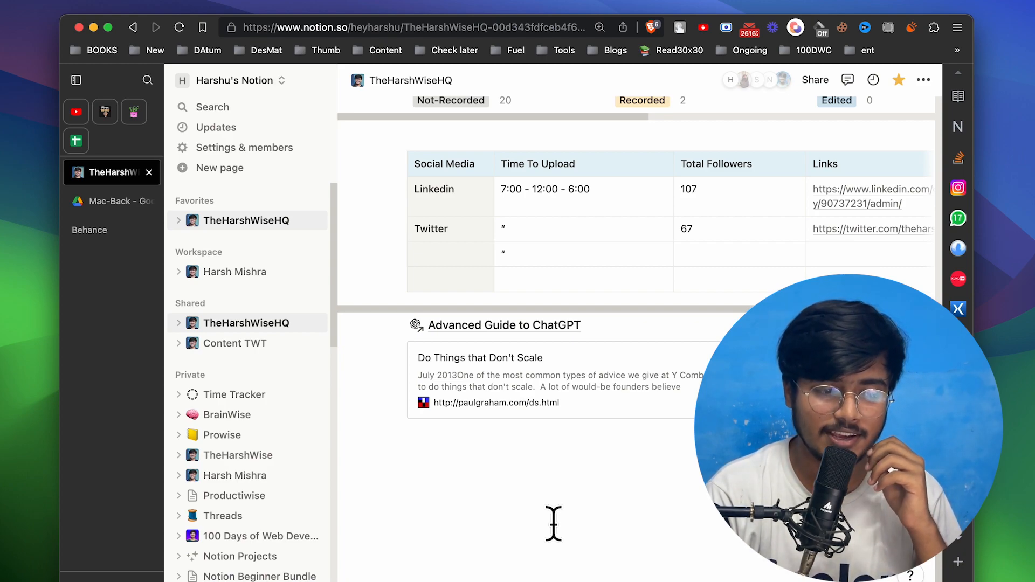
{"action": "scroll", "coordinate": [641, 488], "scroll_direction": "up", "scroll_amount": 2}
{"action": "scroll", "coordinate": [640, 488], "scroll_direction": "up", "scroll_amount": 2}
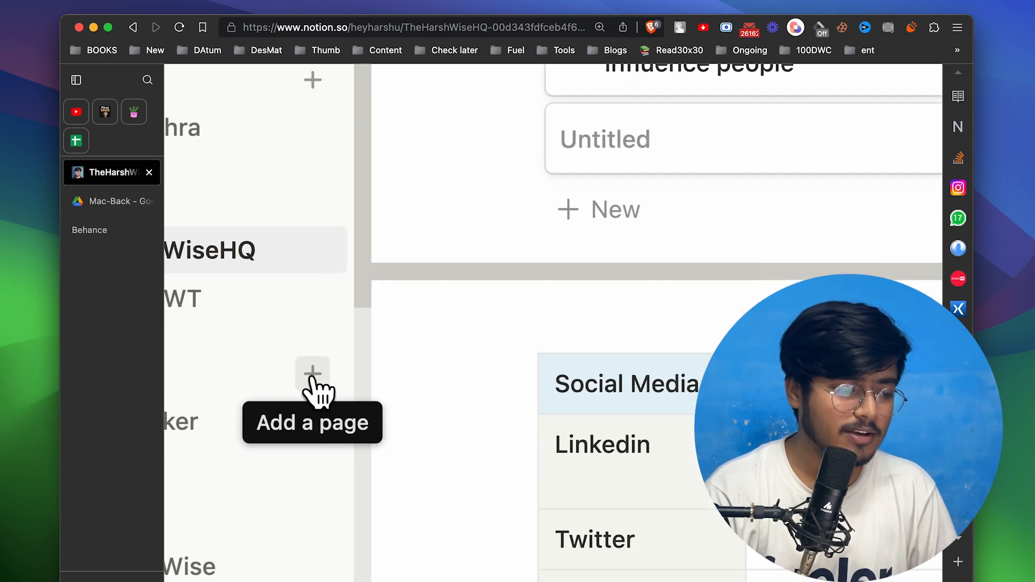
Step: Add a new private page and title it Sample Workspace
{"action": "left_click", "coordinate": [312, 377]}
{"action": "key", "text": "super+0"}
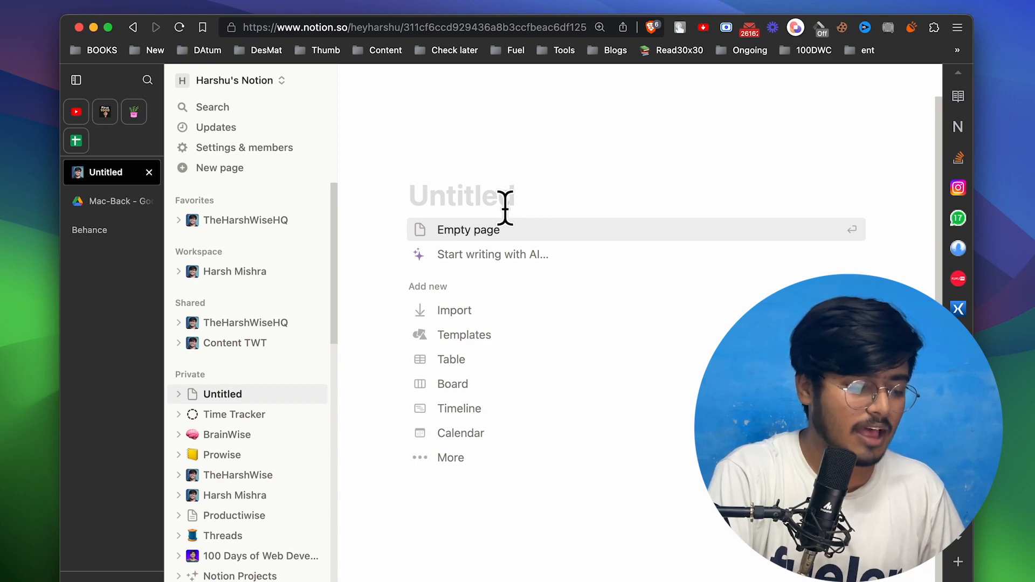
{"action": "type", "text": "Sample Workspace"}
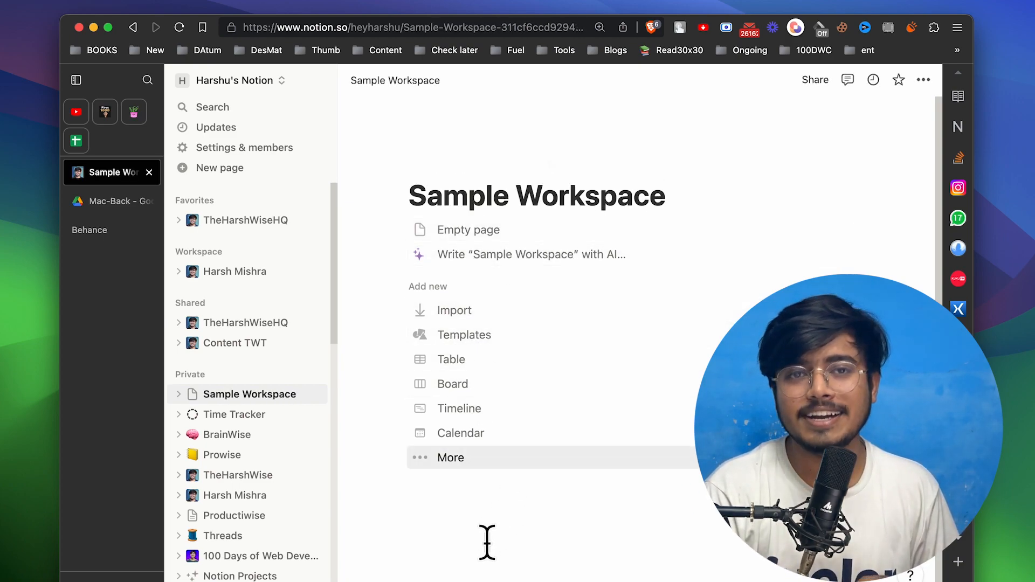
Step: Browse the suggested School templates, preview Life and school management for students, and close the template gallery
{"action": "left_click", "coordinate": [487, 542]}
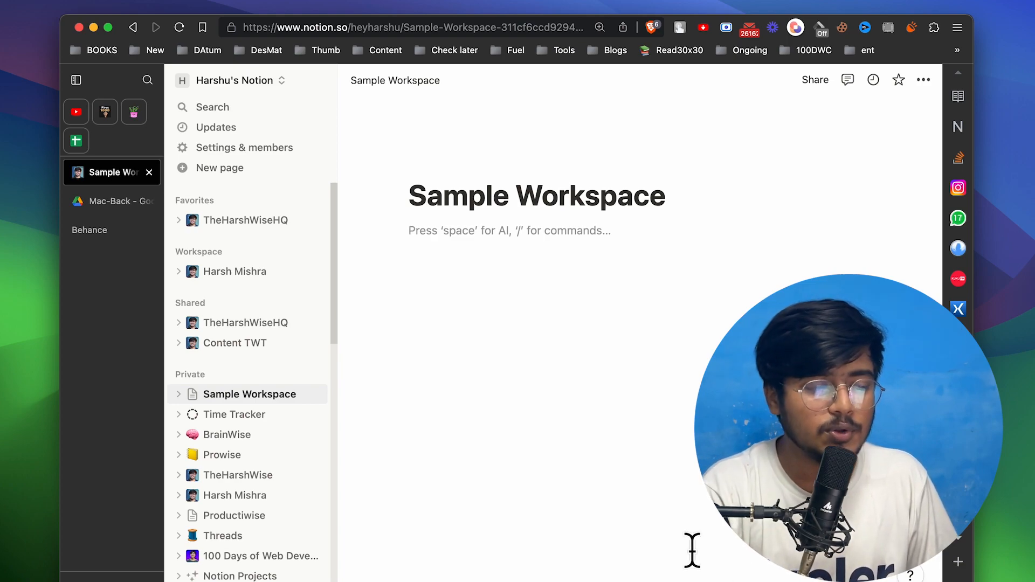
{"action": "key", "text": "BackSpace"}
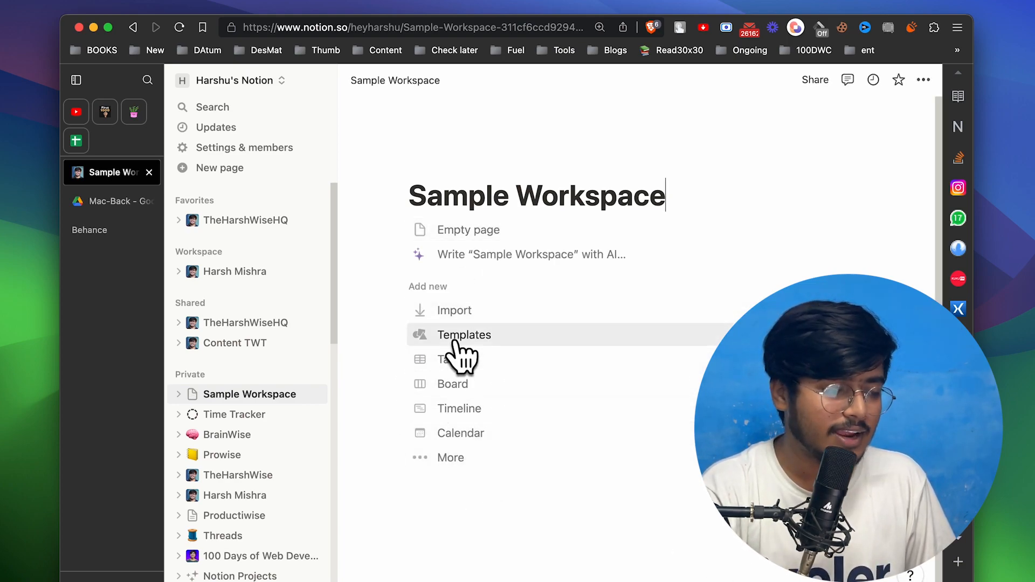
{"action": "left_click", "coordinate": [558, 337]}
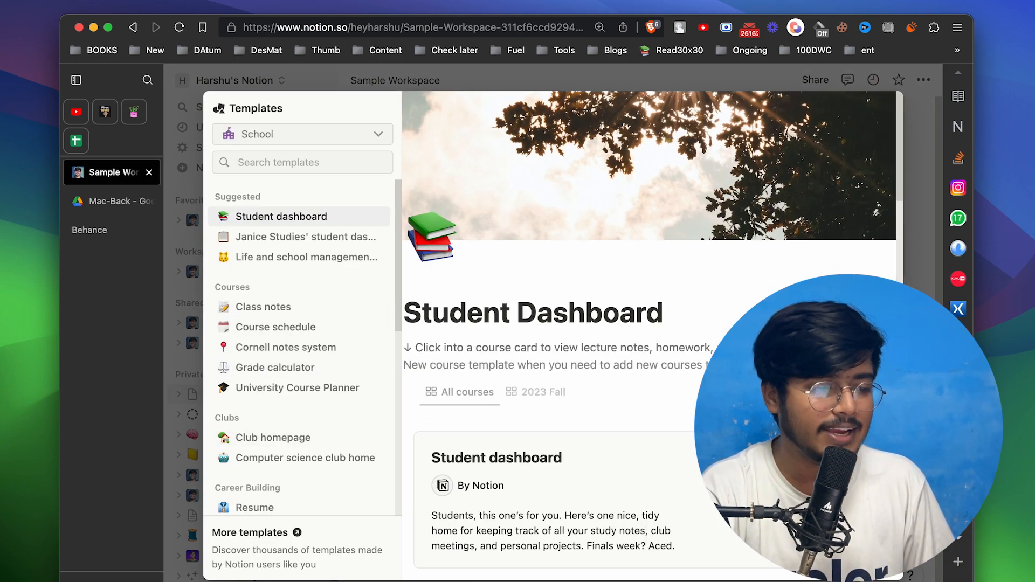
{"action": "left_click", "coordinate": [281, 237]}
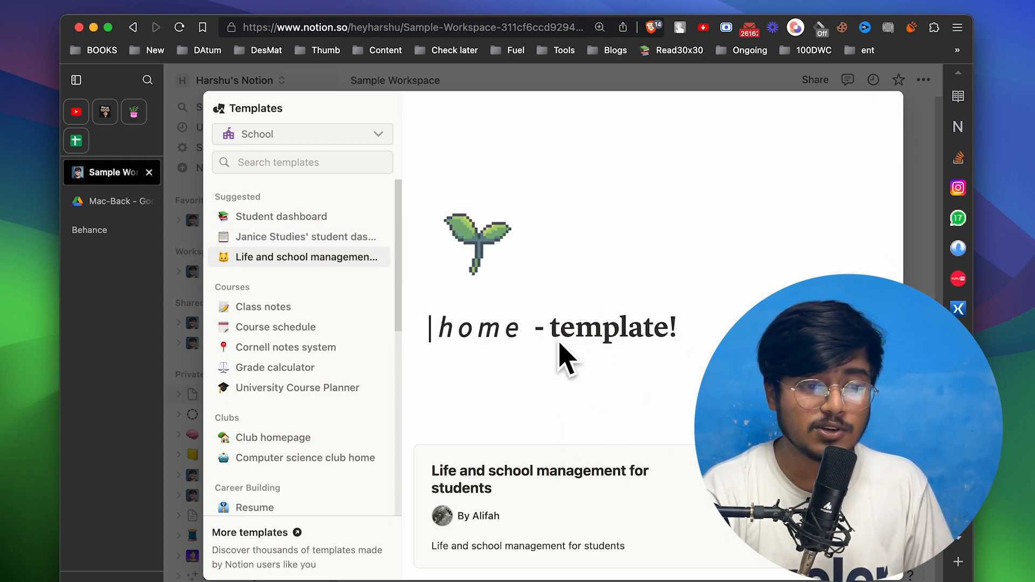
{"action": "left_click", "coordinate": [915, 176]}
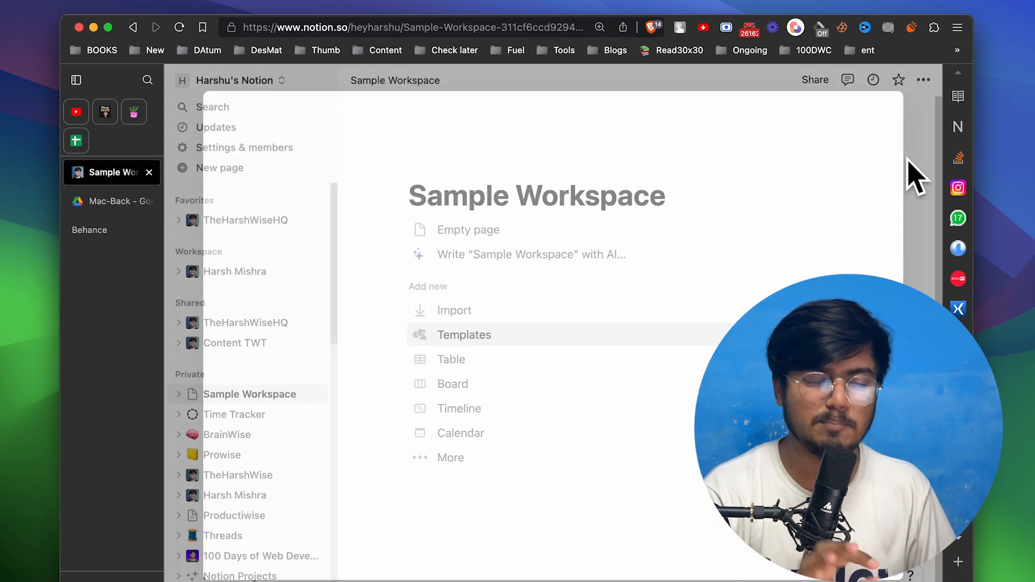
Step: Start the Sample Workspace page as an empty page and insert a 2 columns block in its body
{"action": "left_click", "coordinate": [649, 503]}
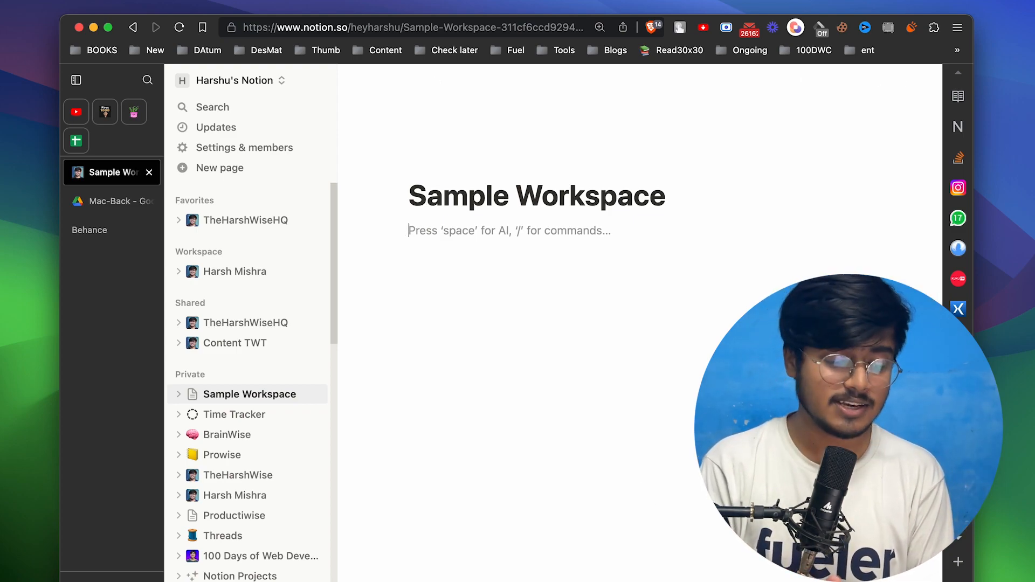
{"action": "type", "text": "/"}
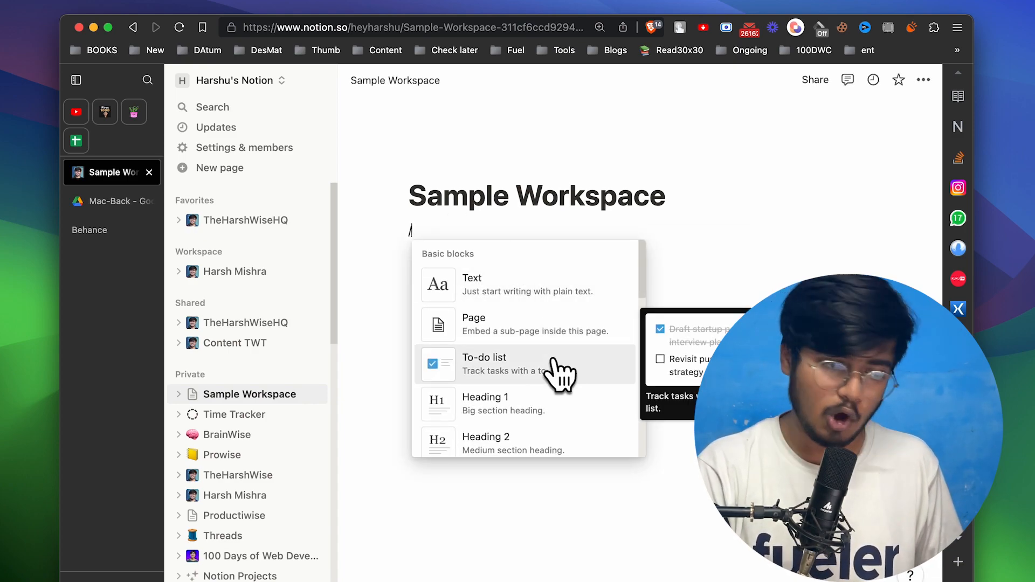
{"action": "scroll", "coordinate": [553, 359], "scroll_direction": "down", "scroll_amount": 1}
{"action": "scroll", "coordinate": [553, 359], "scroll_direction": "up", "scroll_amount": 1}
{"action": "scroll", "coordinate": [553, 360], "scroll_direction": "down", "scroll_amount": 1}
{"action": "scroll", "coordinate": [553, 359], "scroll_direction": "down", "scroll_amount": 10}
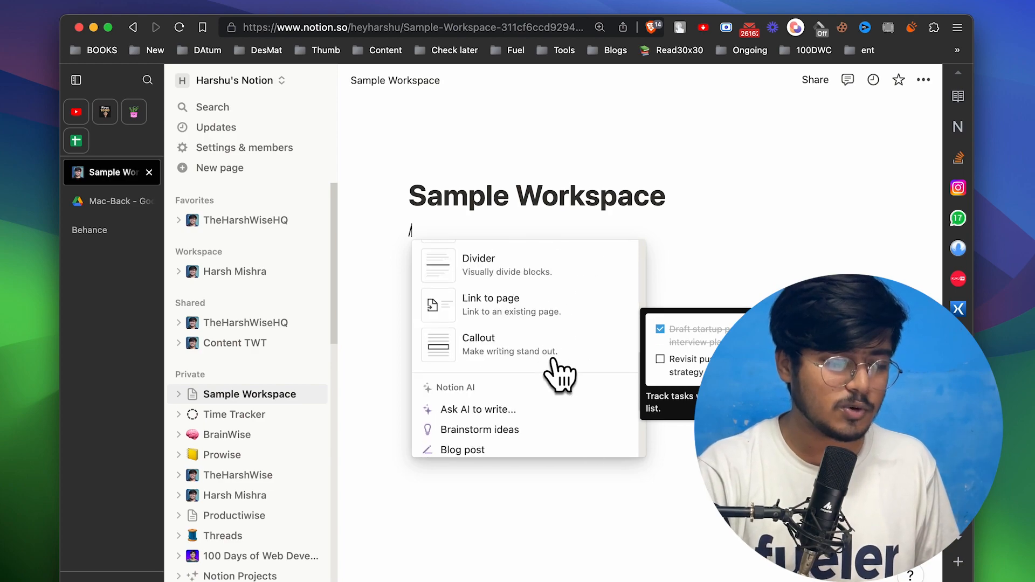
{"action": "scroll", "coordinate": [495, 334], "scroll_direction": "down", "scroll_amount": 12}
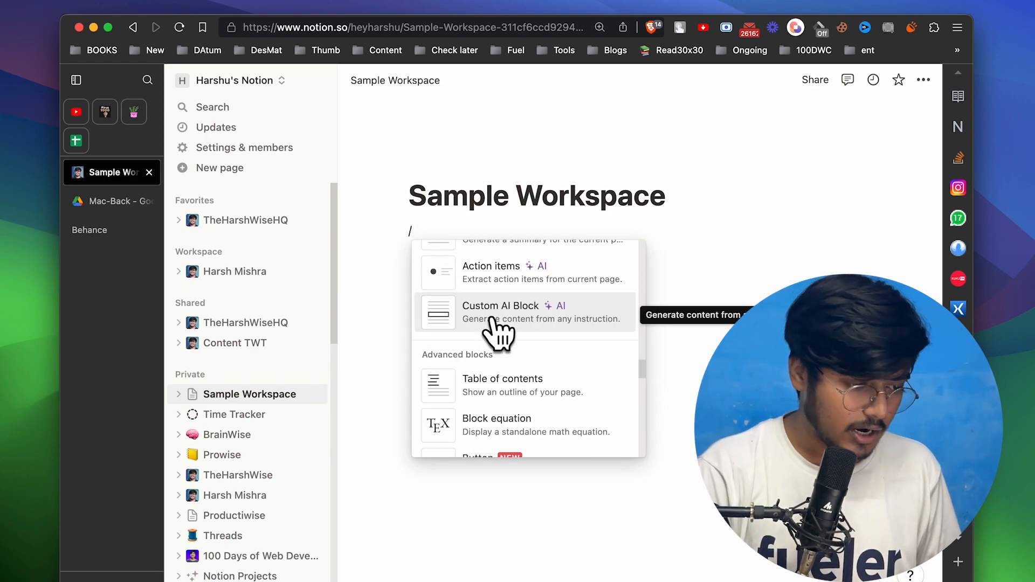
{"action": "scroll", "coordinate": [492, 330], "scroll_direction": "up", "scroll_amount": 3}
{"action": "scroll", "coordinate": [492, 330], "scroll_direction": "down", "scroll_amount": 5}
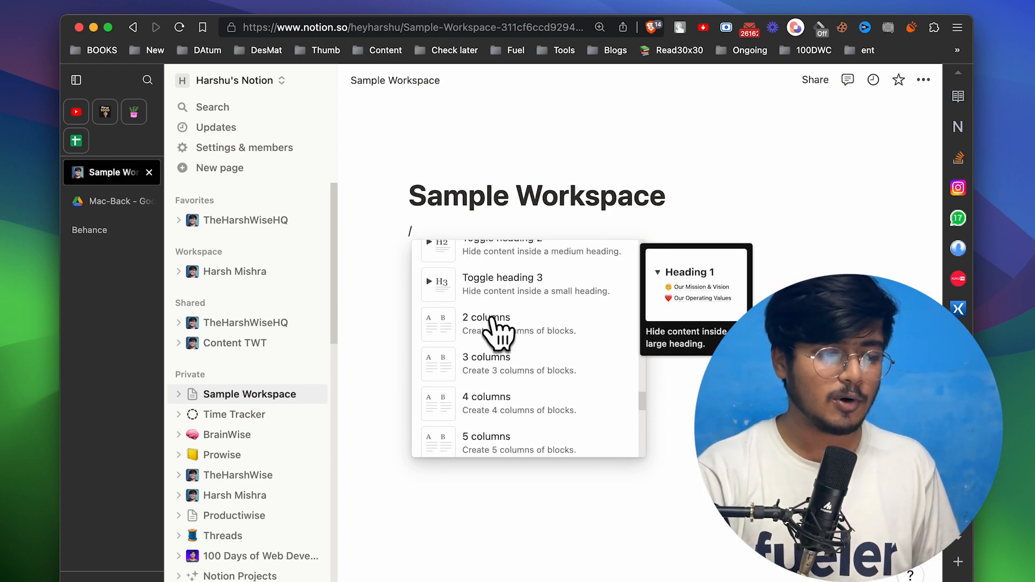
{"action": "left_click", "coordinate": [473, 337]}
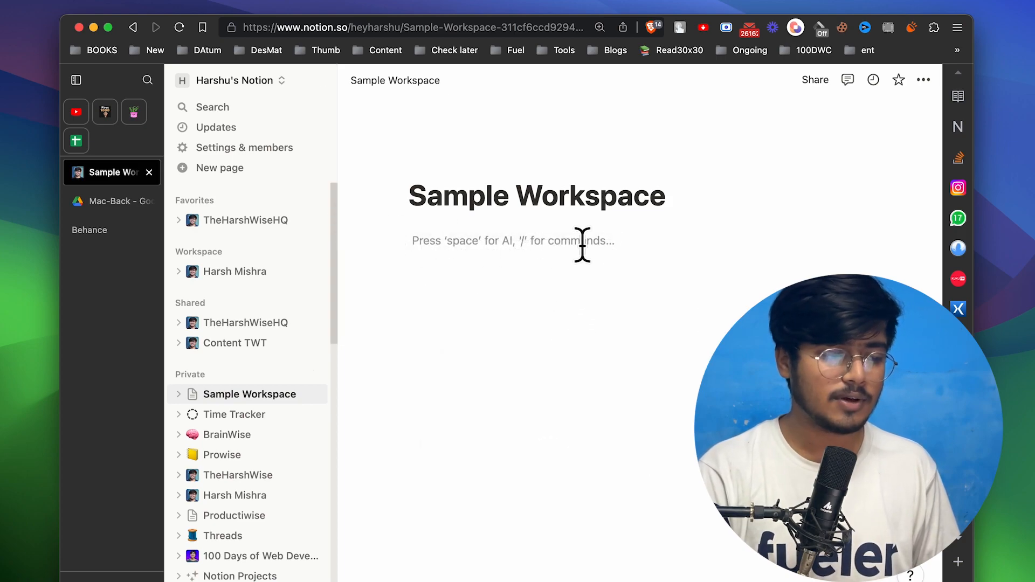
Step: Embed a sub-page in the first column and title it Archive
{"action": "type", "text": "/page"}
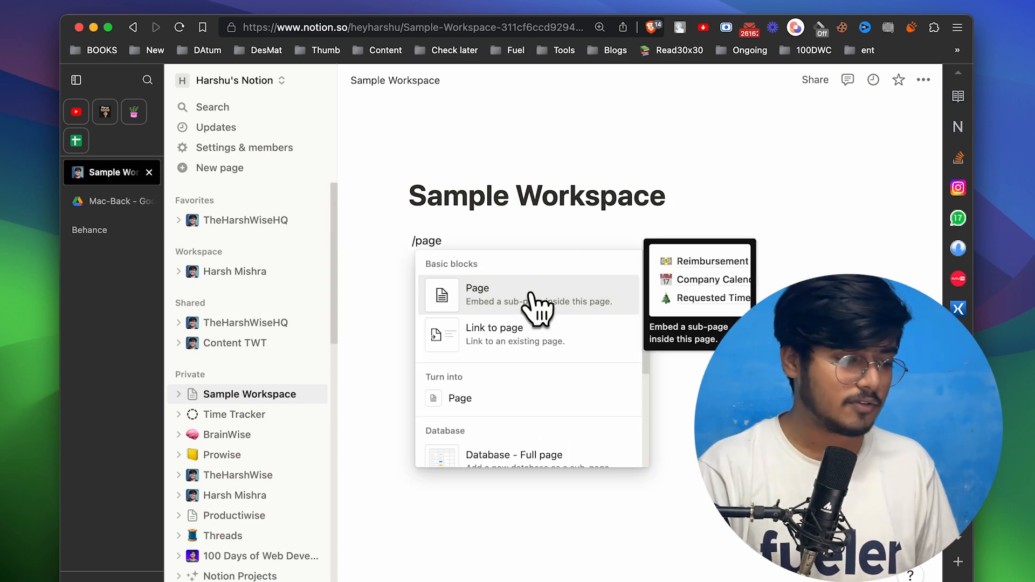
{"action": "left_click", "coordinate": [536, 308]}
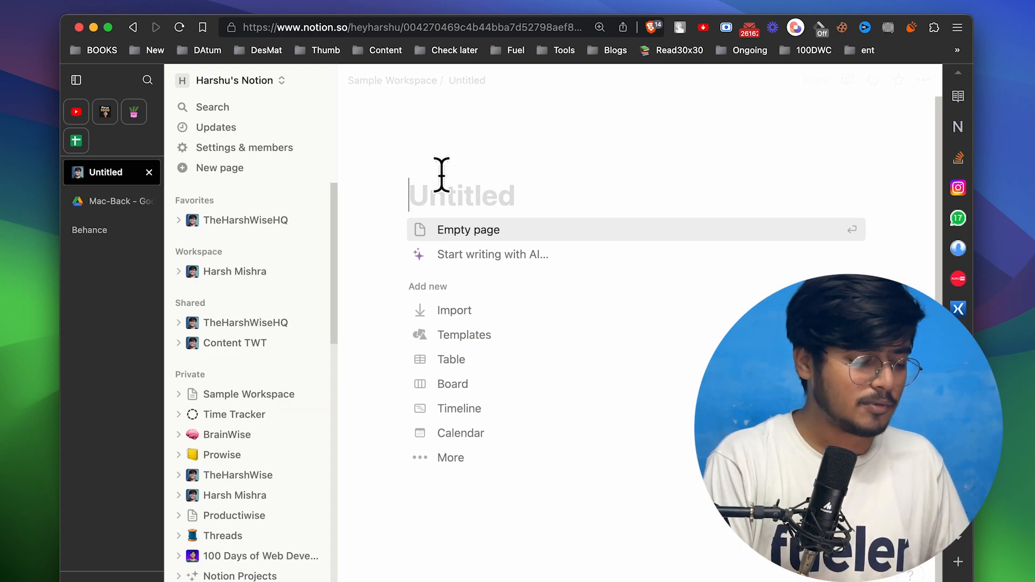
{"action": "type", "text": "Archeive"}
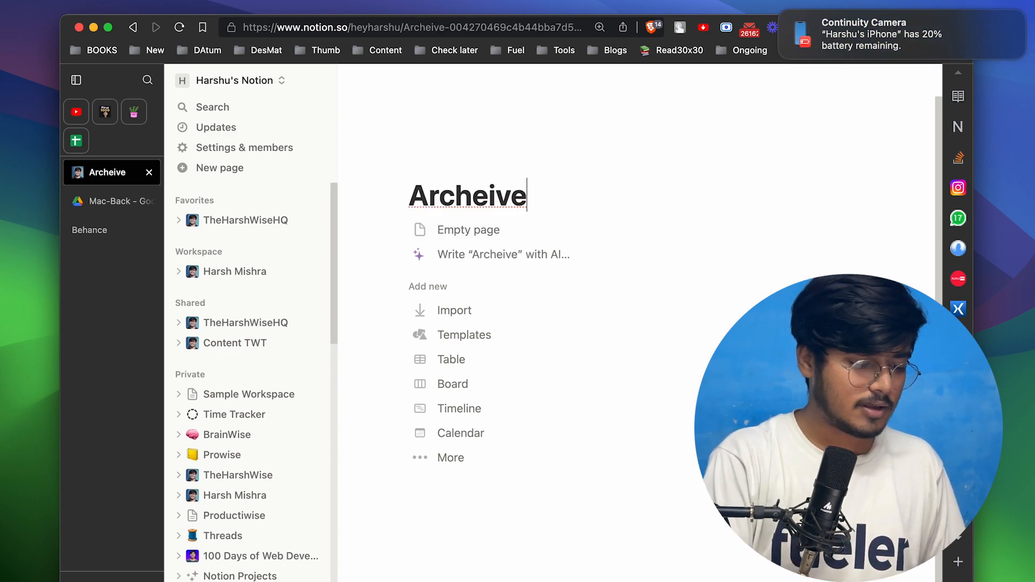
{"action": "key", "text": "BackSpace"}
{"action": "key", "text": "BackSpace"}
{"action": "key", "text": "BackSpace"}
{"action": "key", "text": "BackSpace"}
{"action": "key", "text": "BackSpace"}
{"action": "key", "text": "BackSpace"}
{"action": "key", "text": "BackSpace"}
{"action": "key", "text": "BackSpace"}
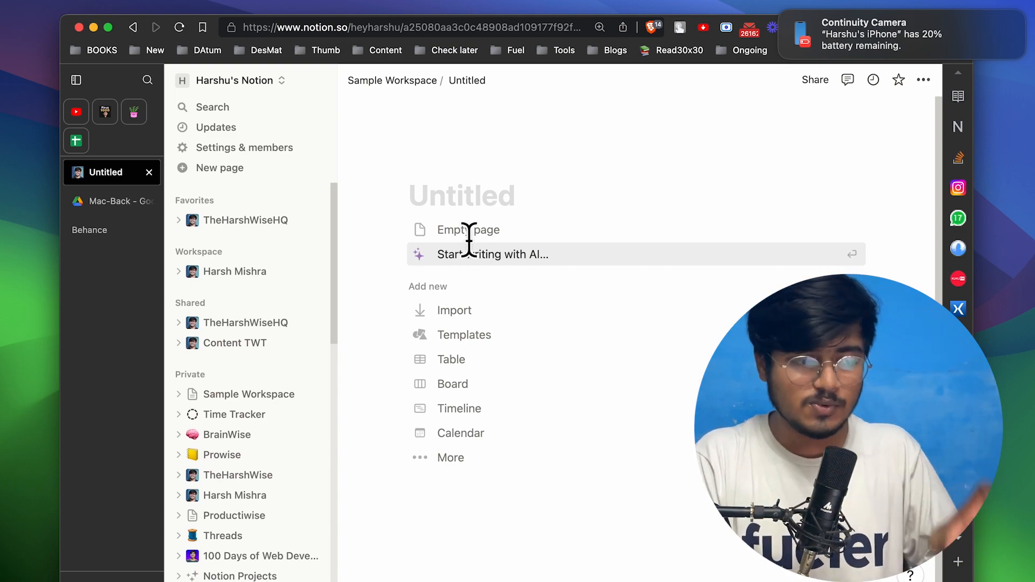
Step: Title the second column's untitled sub-page Docs, give it a yellow notebook icon, and return to Sample Workspace
{"action": "left_click", "coordinate": [387, 80]}
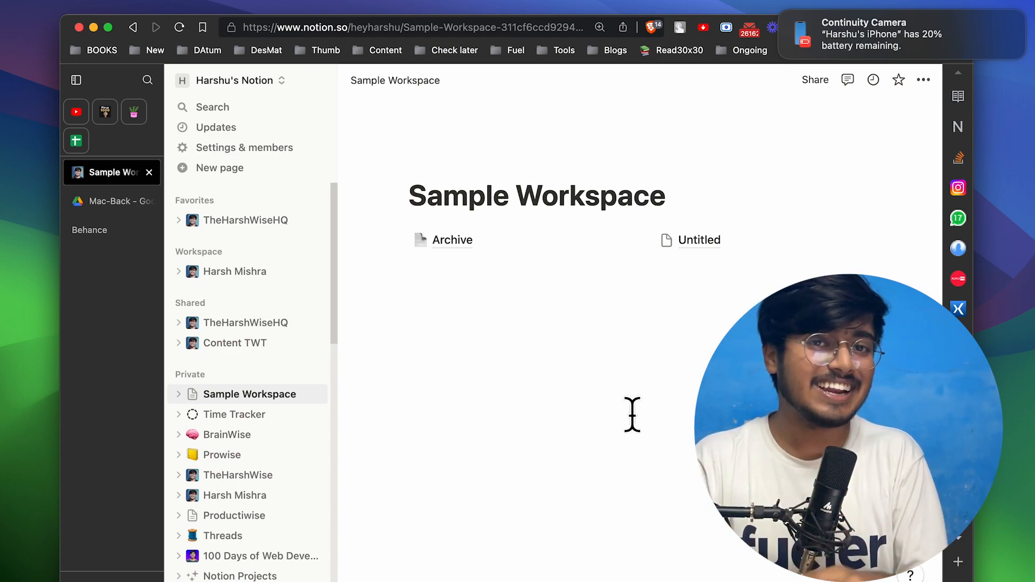
{"action": "left_click", "coordinate": [699, 243]}
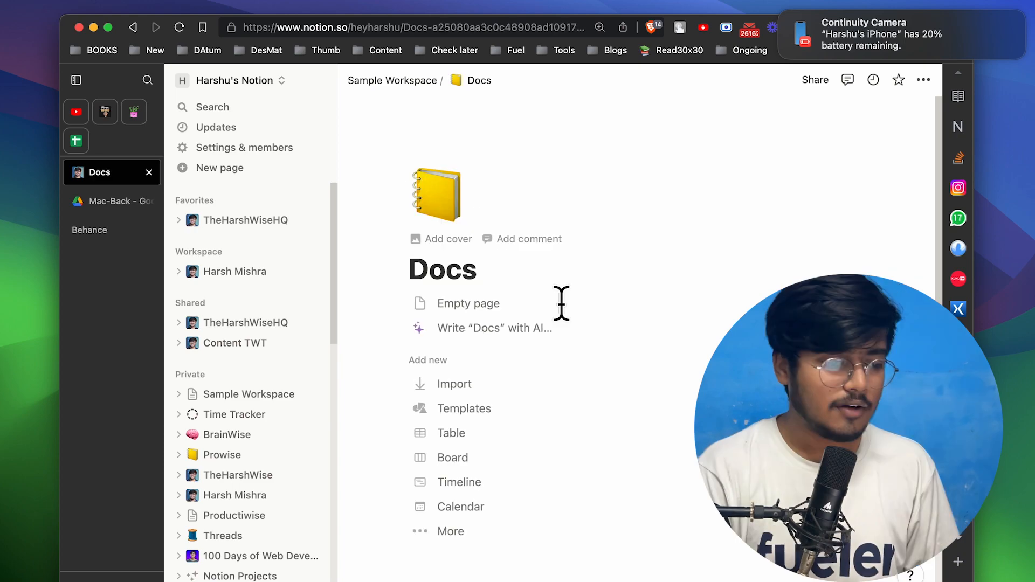
{"action": "left_click", "coordinate": [425, 82]}
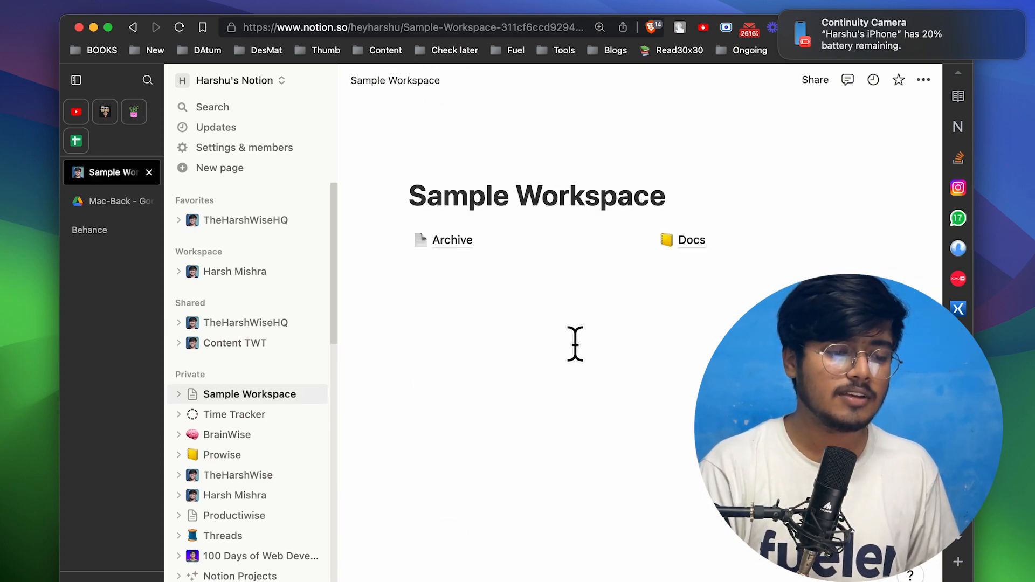
Step: Embed a sub-page below Archive in the first column and title it Tools
{"action": "left_click", "coordinate": [515, 281]}
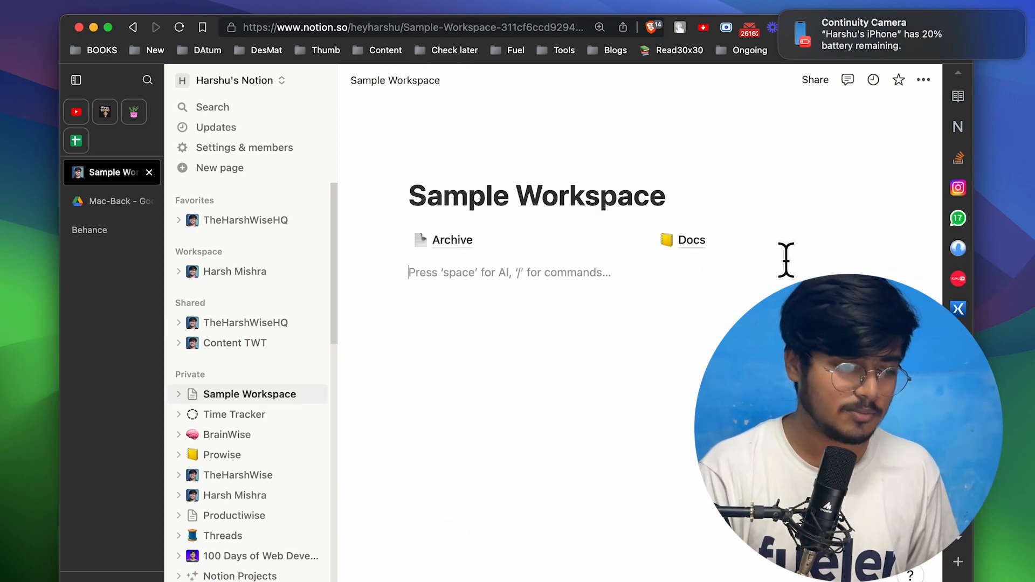
{"action": "left_click", "coordinate": [684, 265]}
{"action": "left_click", "coordinate": [485, 264]}
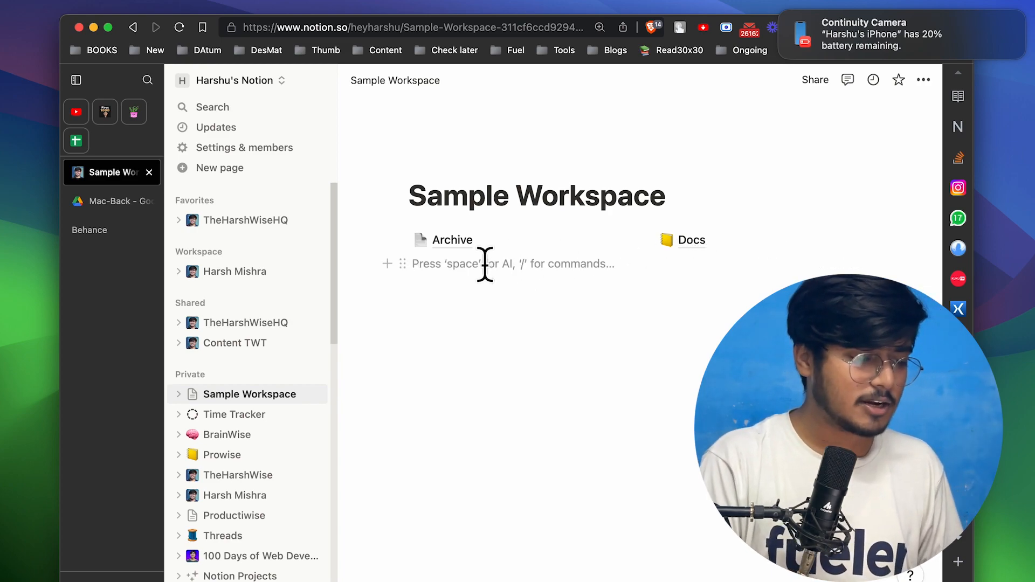
{"action": "type", "text": "/page"}
{"action": "key", "text": "Return"}
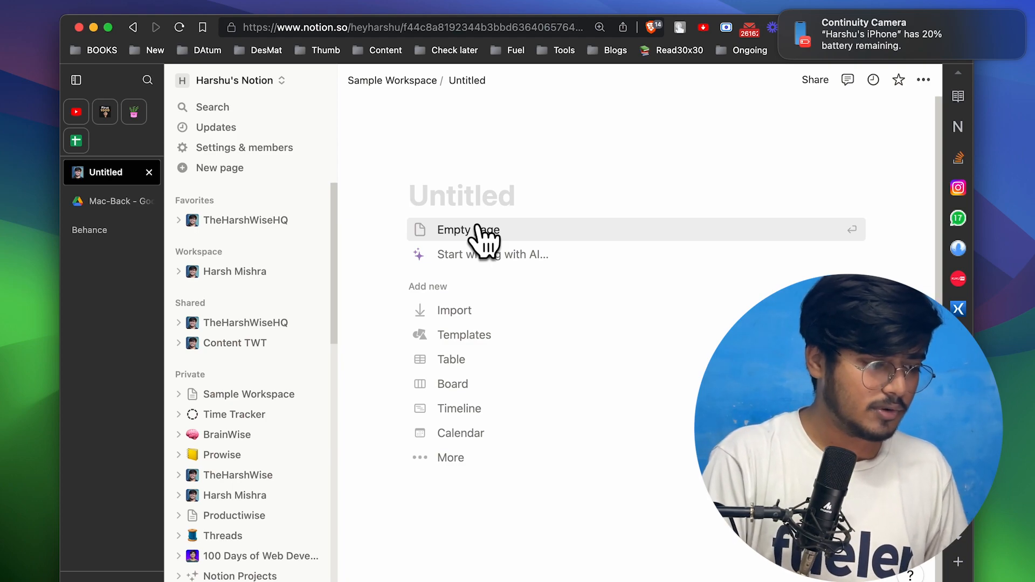
{"action": "type", "text": "Te"}
{"action": "key", "text": "BackSpace"}
{"action": "type", "text": "Me"}
Step: Title the sub-page below Docs Learnings and give it the brain emoji as its icon
{"action": "key", "text": "BackSpace"}
{"action": "key", "text": "BackSpace"}
{"action": "key", "text": "BackSpace"}
{"action": "key", "text": "BackSpace"}
{"action": "key", "text": "BackSpace"}
{"action": "key", "text": "BackSpace"}
{"action": "key", "text": "BackSpace"}
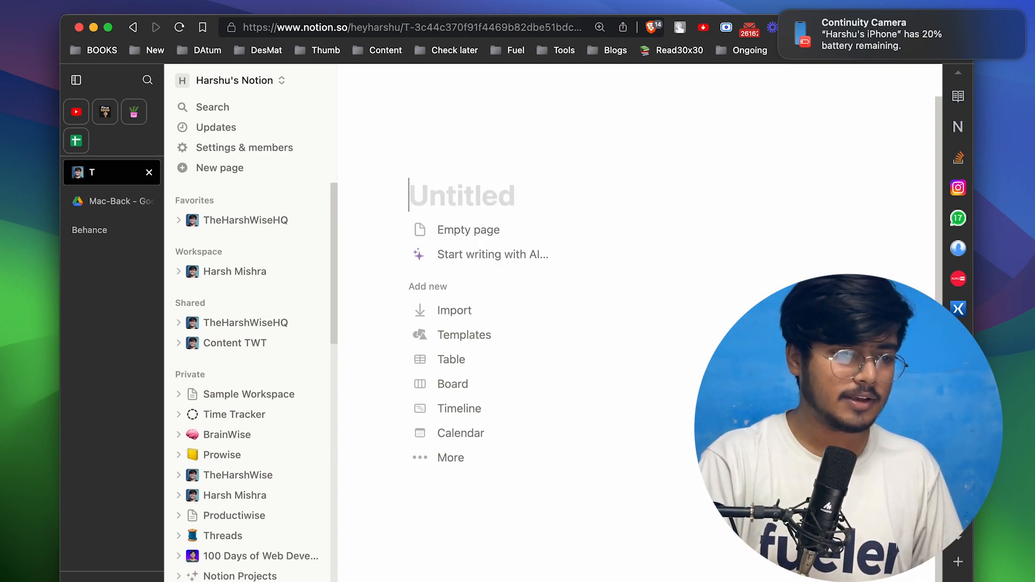
{"action": "type", "text": "Lea"}
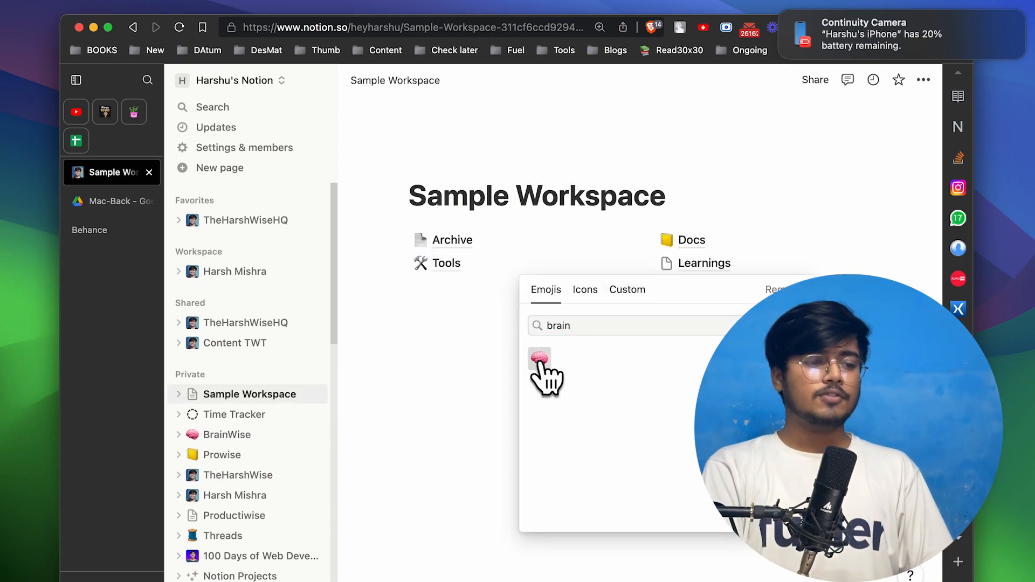
{"action": "left_click", "coordinate": [540, 359]}
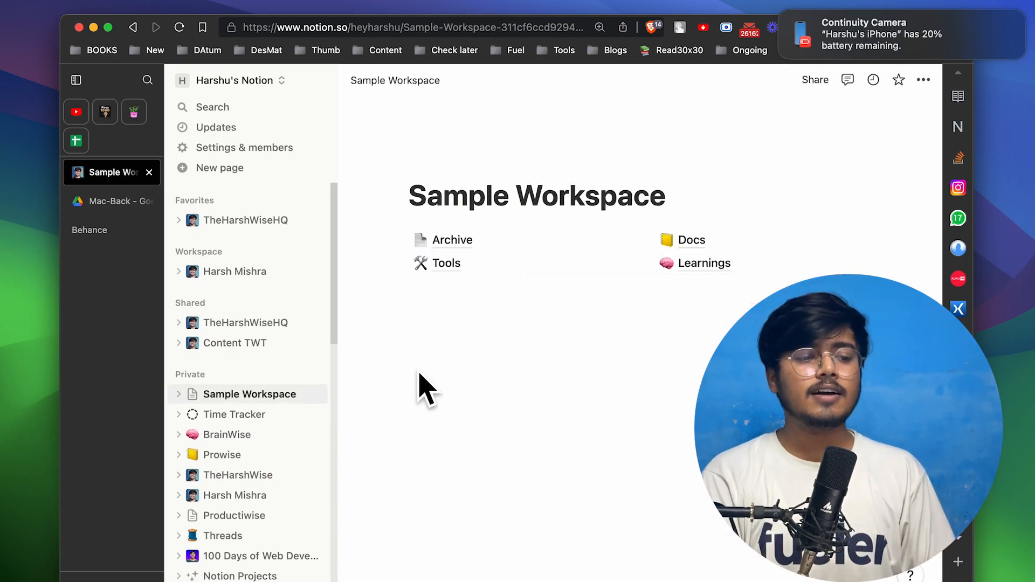
Step: Insert an inline database below the two columns of Sample Workspace and delete it again
{"action": "left_click", "coordinate": [477, 368]}
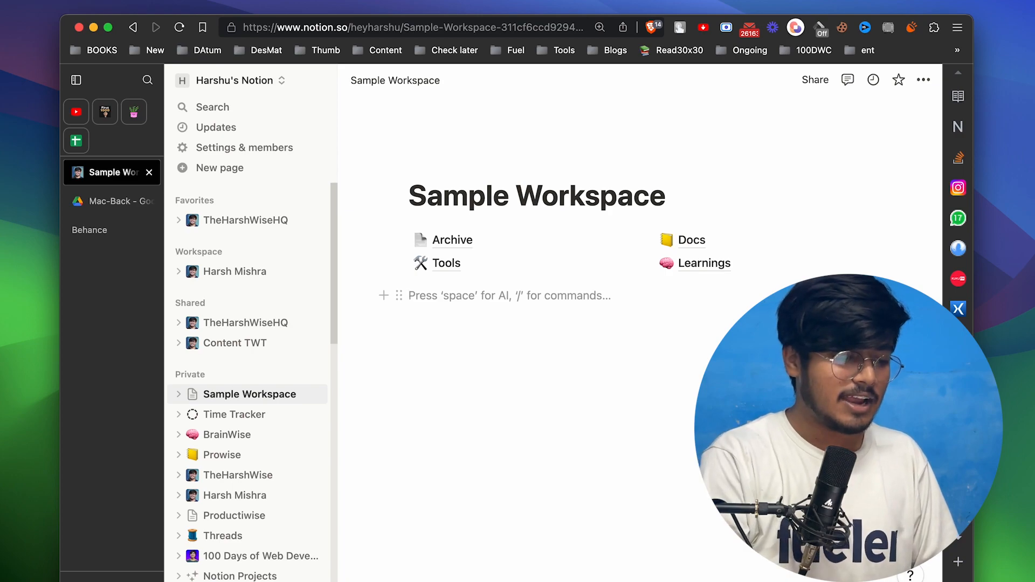
{"action": "type", "text": "/data"}
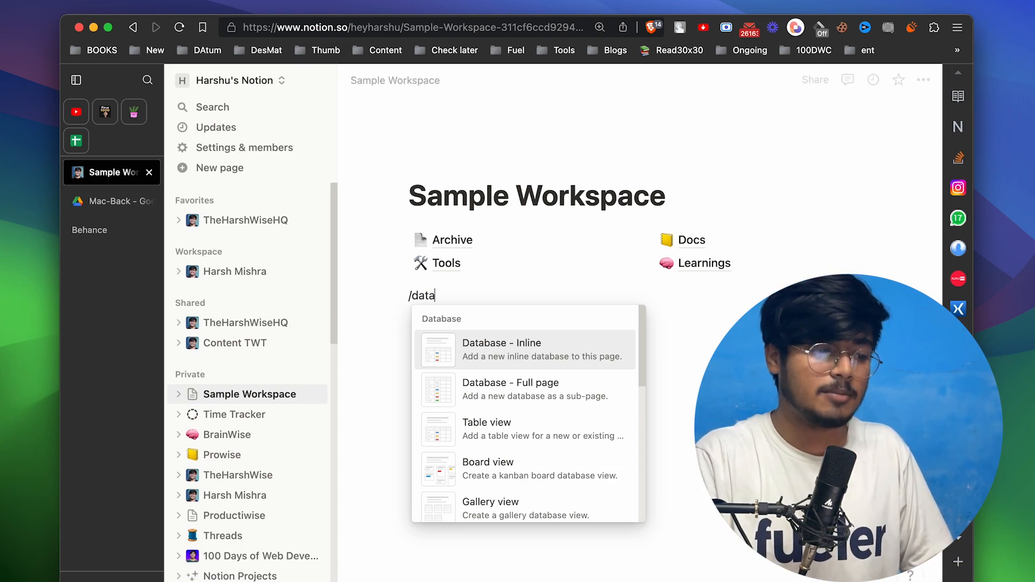
{"action": "left_click", "coordinate": [561, 364]}
{"action": "scroll", "coordinate": [569, 409], "scroll_direction": "down", "scroll_amount": 2}
{"action": "left_click", "coordinate": [490, 452]}
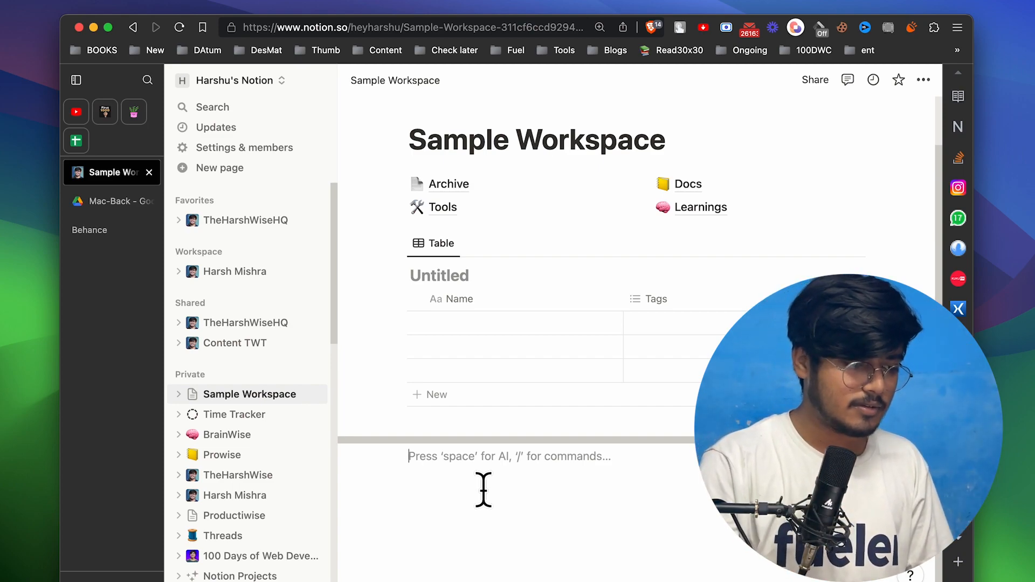
{"action": "key", "text": "BackSpace"}
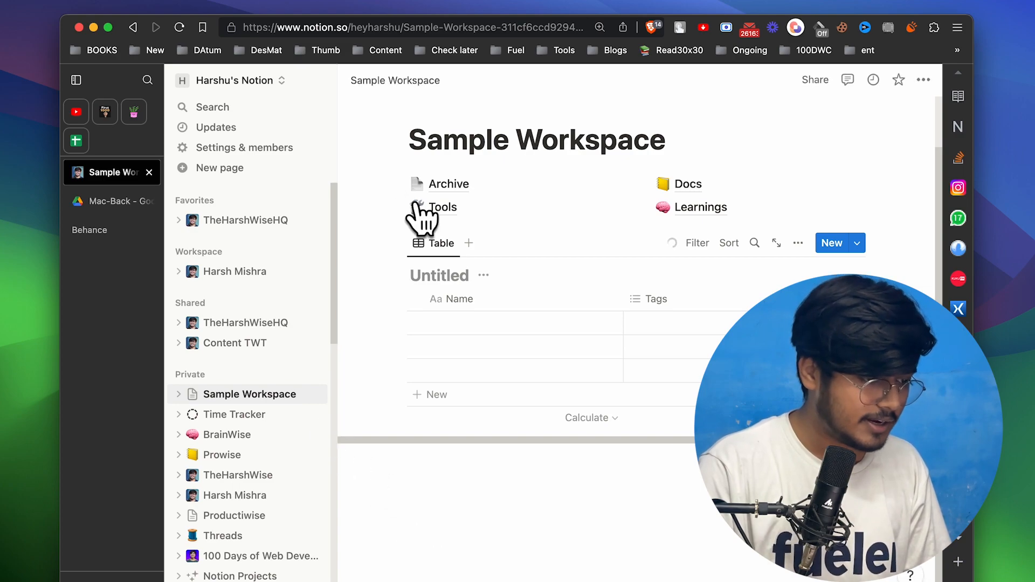
{"action": "left_click", "coordinate": [398, 243]}
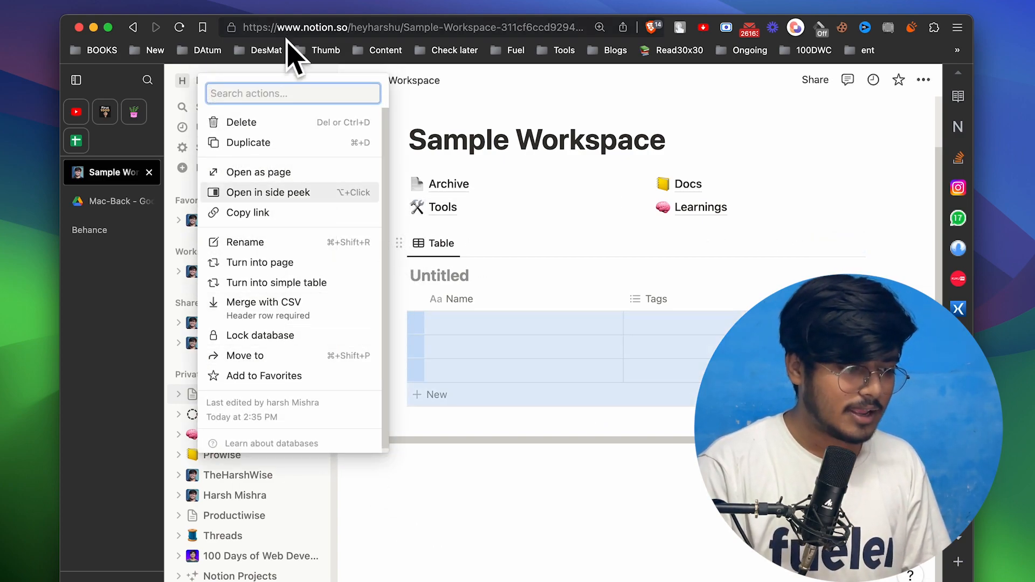
{"action": "left_click", "coordinate": [268, 124]}
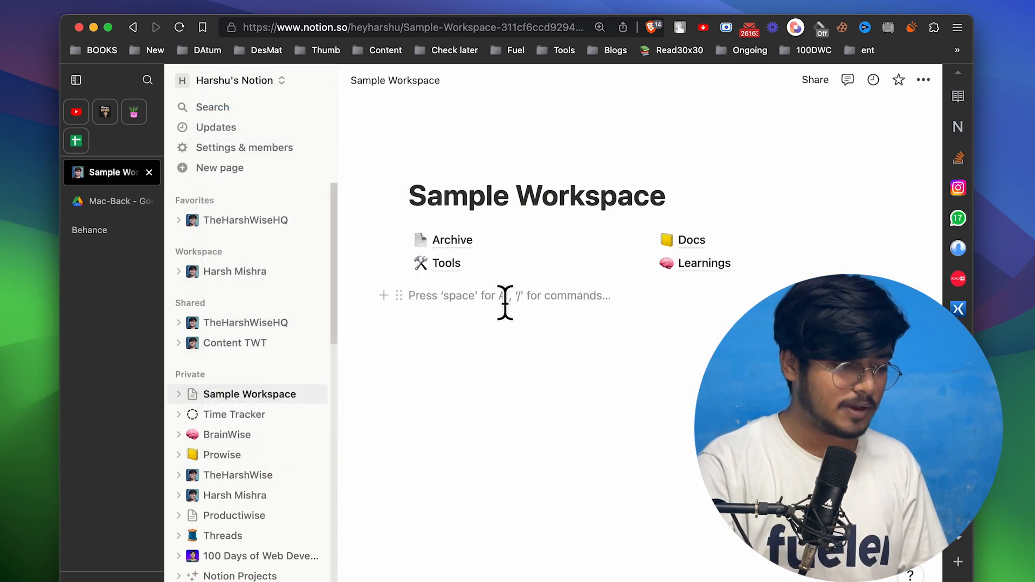
Step: Add a full-page database below the columns, go back to Sample Workspace, and delete that database
{"action": "type", "text": "/fata"}
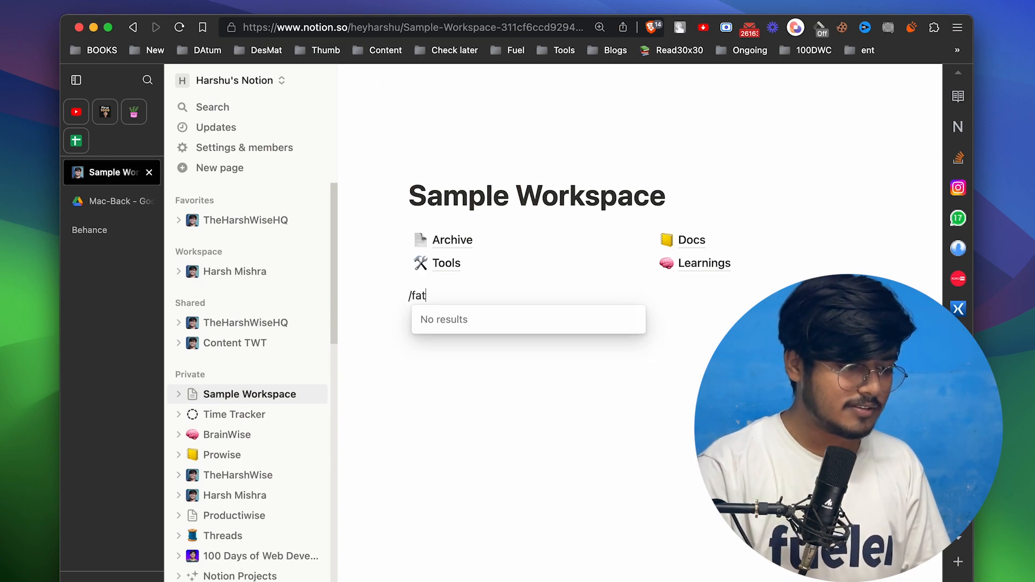
{"action": "key", "text": "BackSpace"}
{"action": "key", "text": "BackSpace"}
{"action": "key", "text": "BackSpace"}
{"action": "type", "text": "data"}
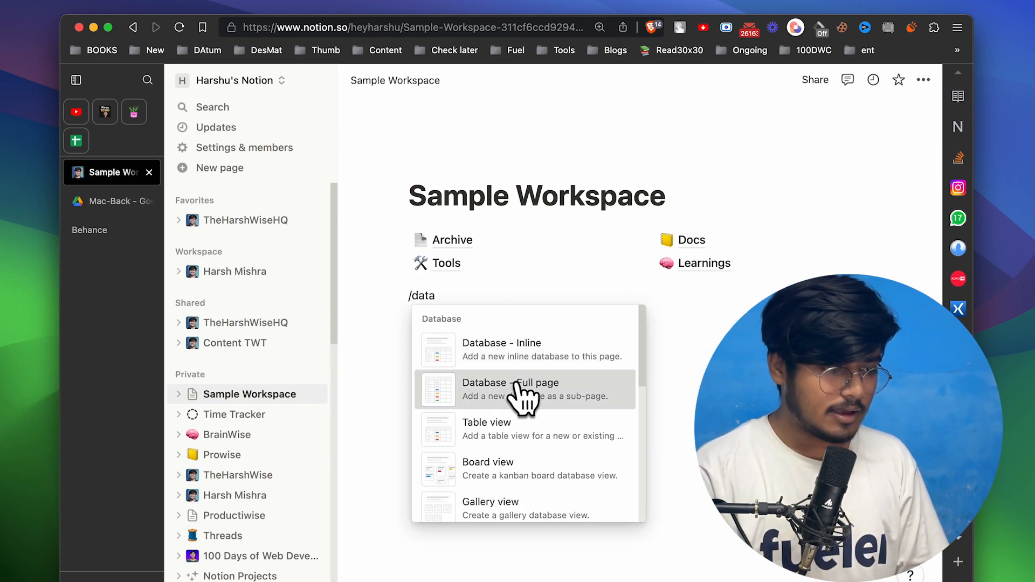
{"action": "left_click", "coordinate": [519, 385]}
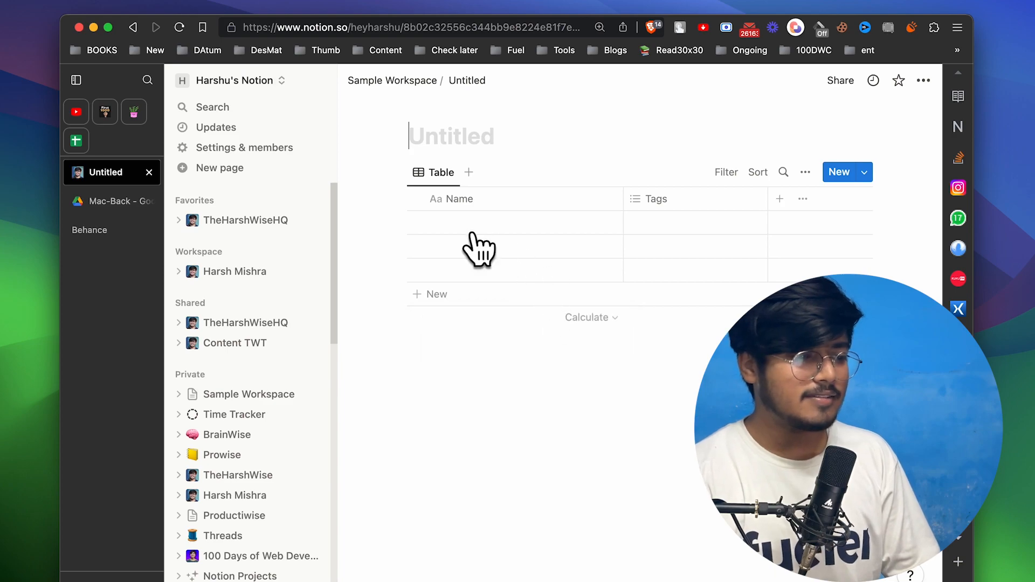
{"action": "left_click", "coordinate": [415, 81]}
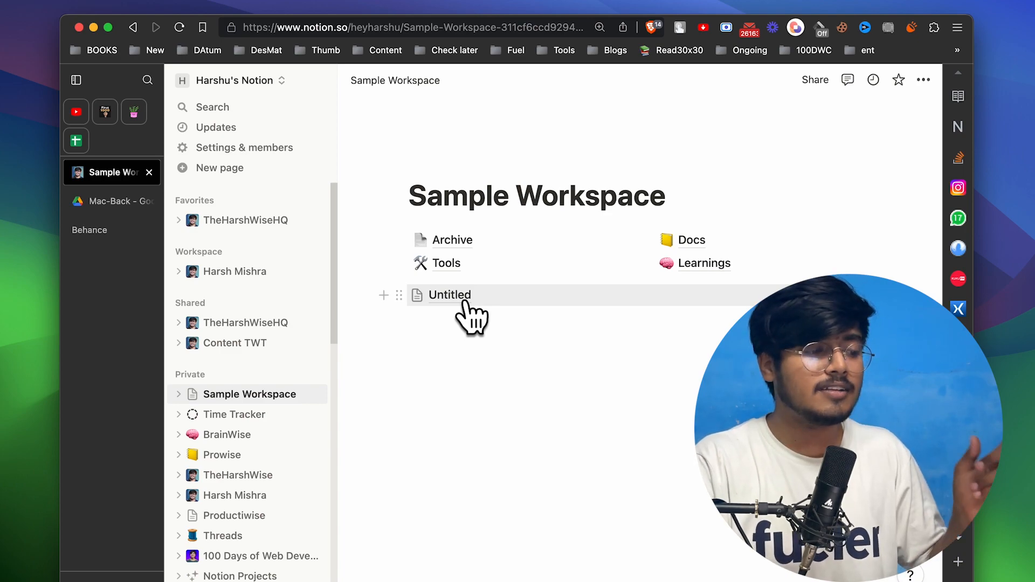
{"action": "left_click", "coordinate": [399, 291]}
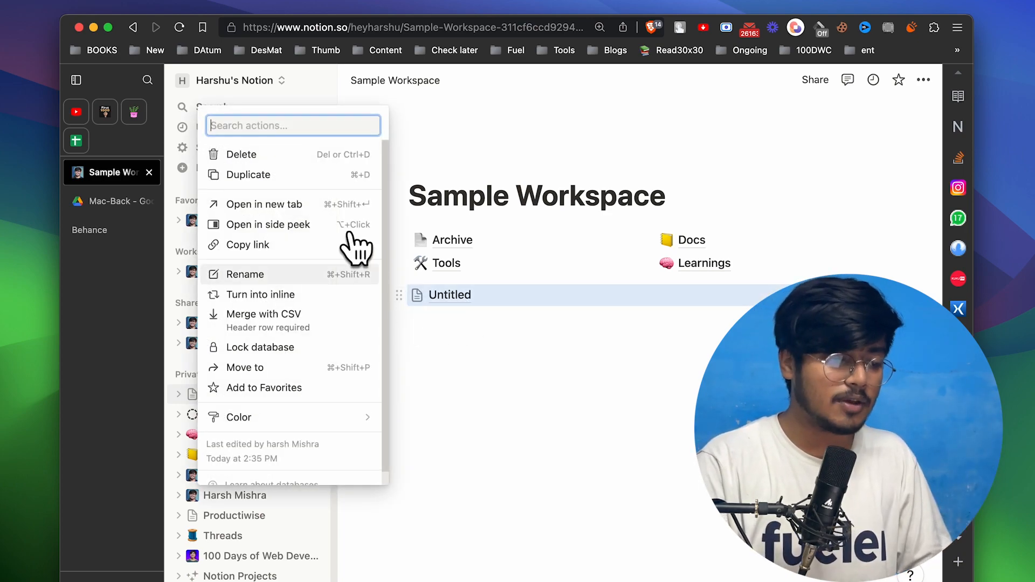
{"action": "left_click", "coordinate": [294, 154]}
Step: Insert an inline database below the two columns and place the cursor in its title
{"action": "type", "text": "/data"}
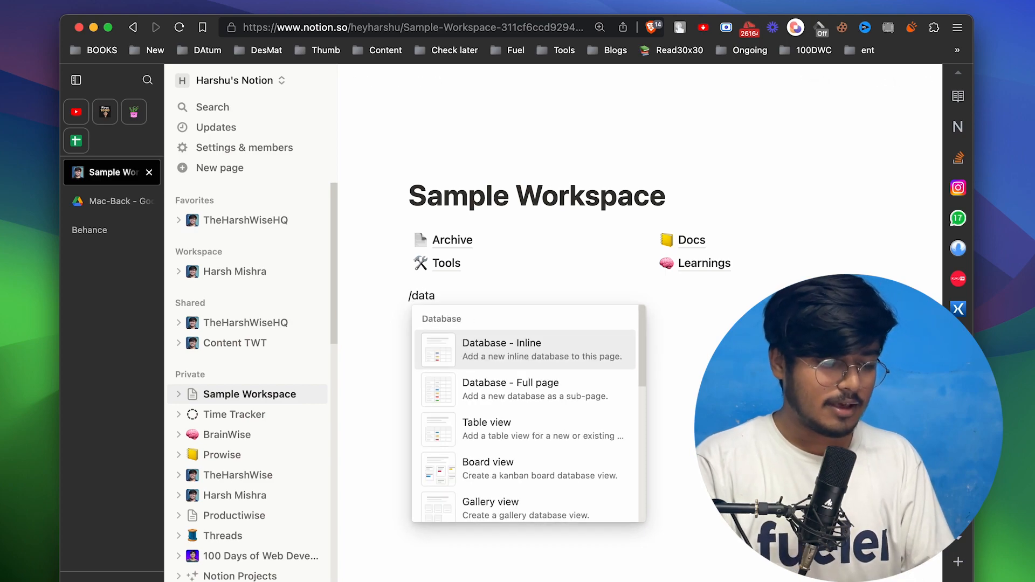
{"action": "key", "text": "Return"}
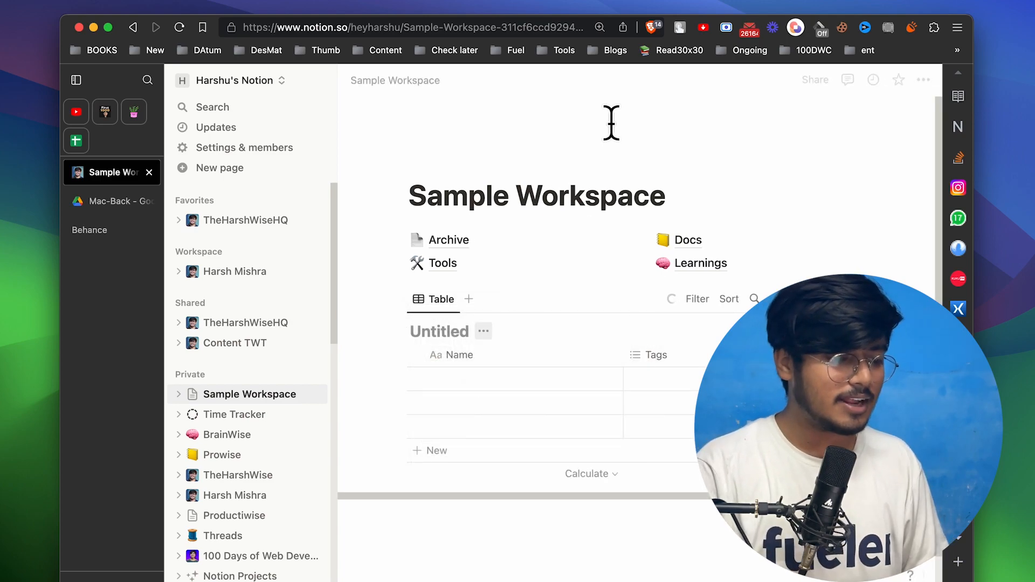
{"action": "key", "text": "XF86AudioMute"}
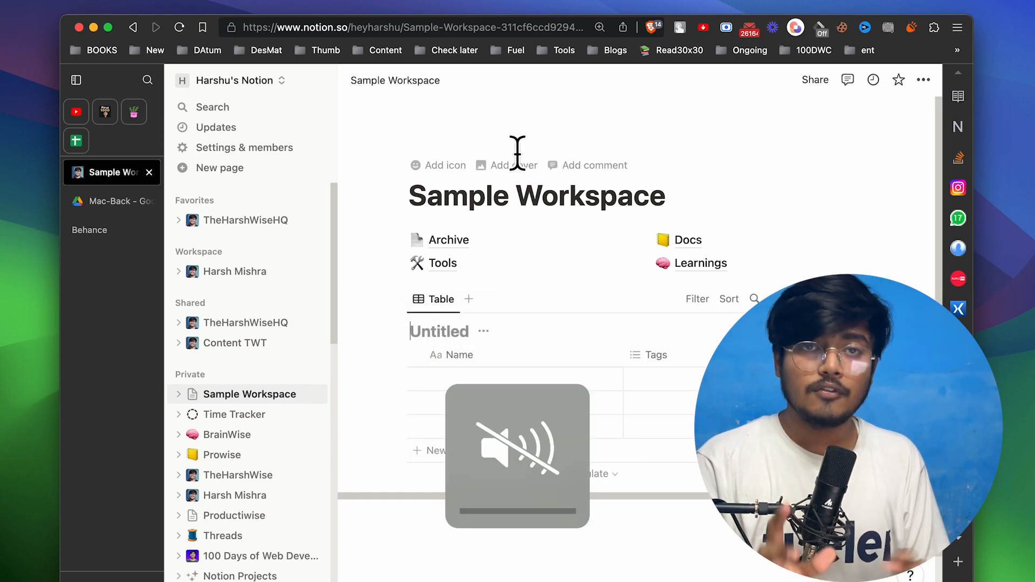
{"action": "left_click", "coordinate": [415, 566]}
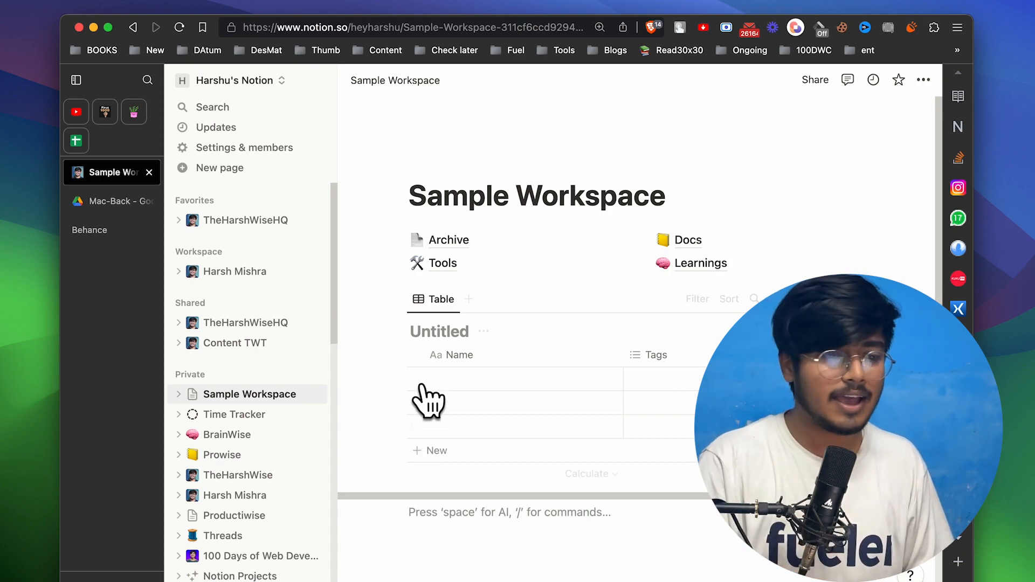
{"action": "left_click", "coordinate": [459, 329]}
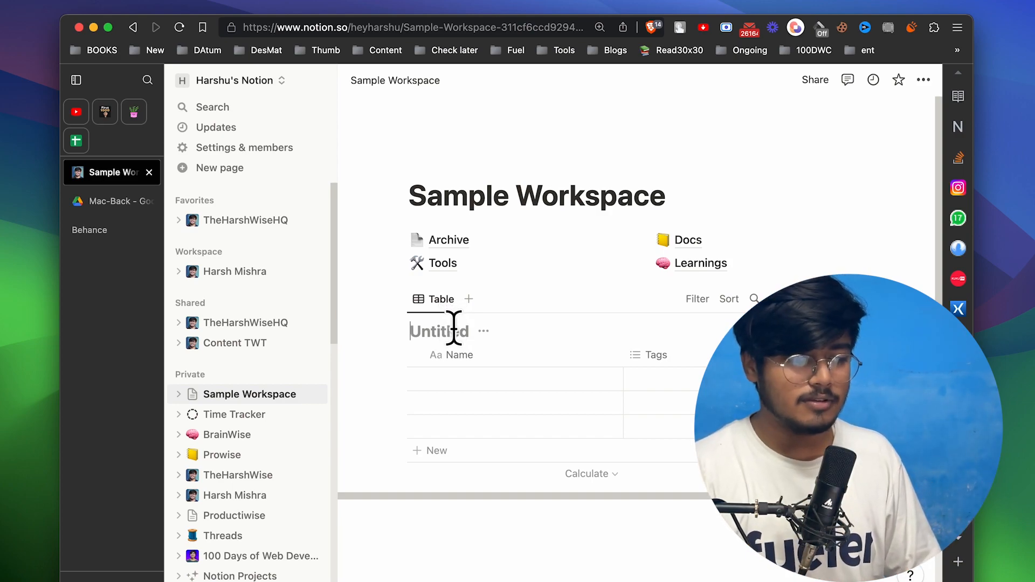
Step: Add a second view to the inline database, trying the timeline layout before settling on the board layout
{"action": "left_click", "coordinate": [469, 299]}
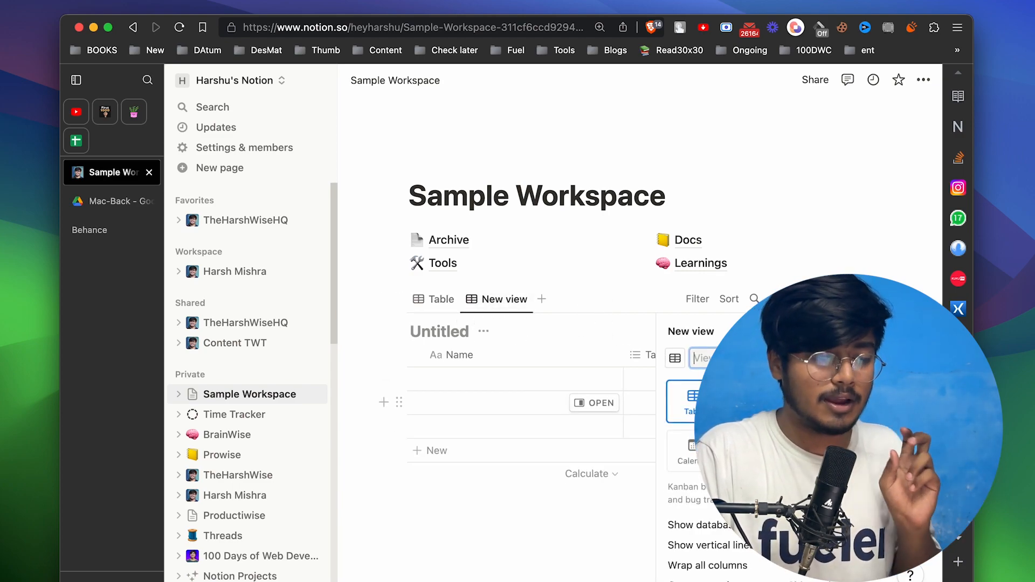
{"action": "left_click", "coordinate": [824, 402]}
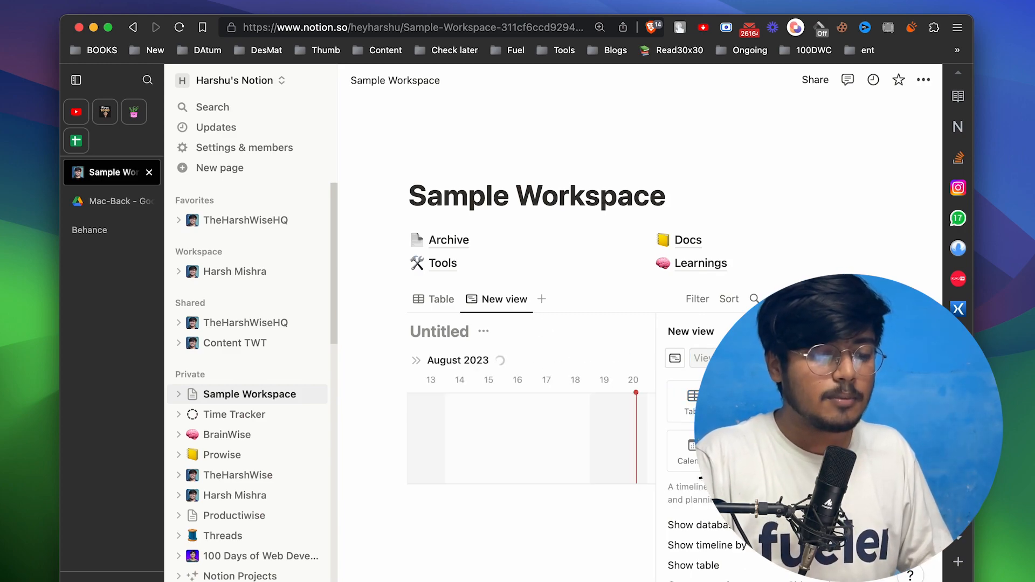
{"action": "left_click", "coordinate": [760, 402]}
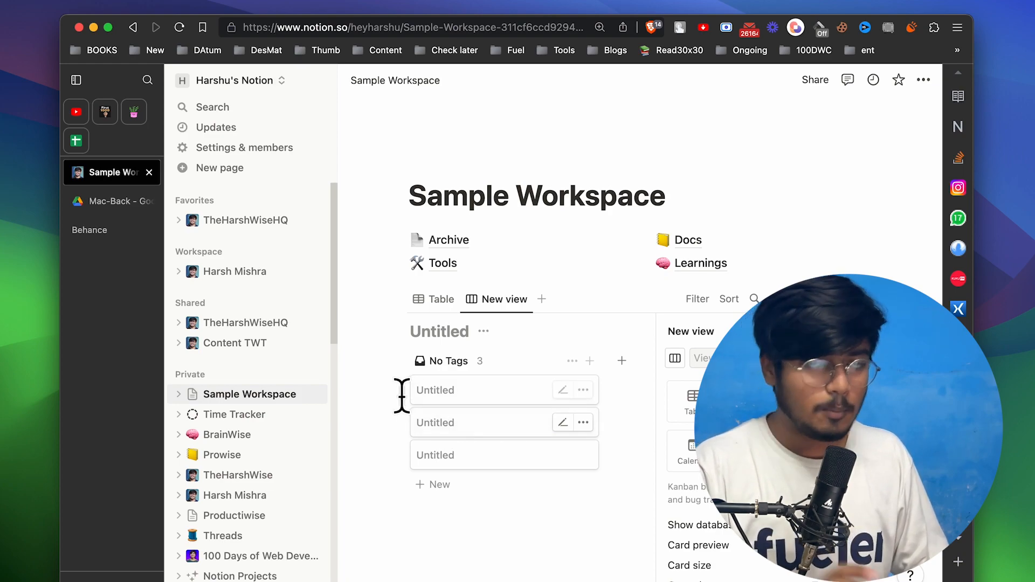
{"action": "left_click", "coordinate": [365, 370]}
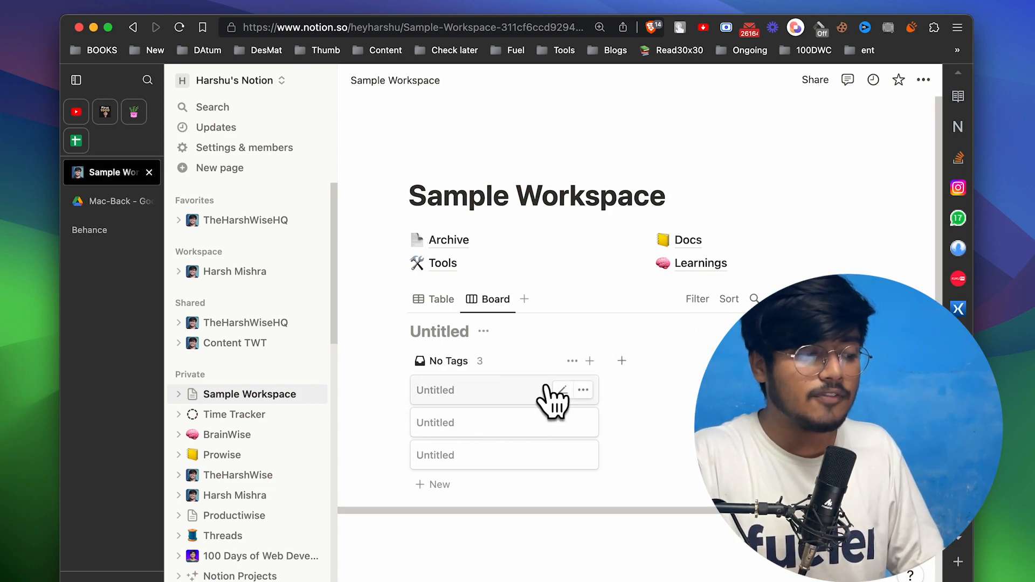
Step: Open the shared TheHarshWiseHQ page and examine how its Content Board is laid out
{"action": "left_click", "coordinate": [235, 326]}
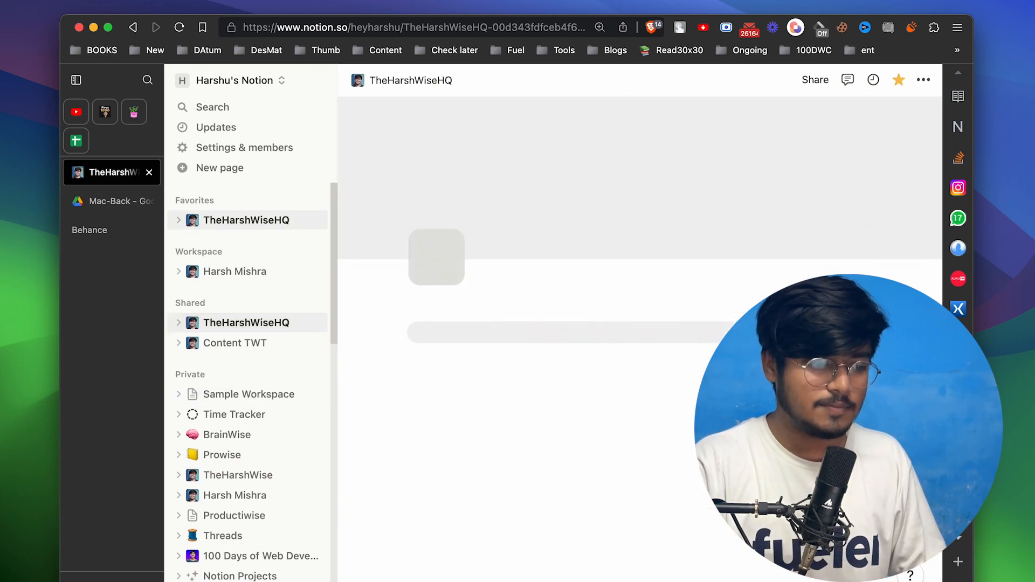
{"action": "scroll", "coordinate": [485, 227], "scroll_direction": "down", "scroll_amount": 10}
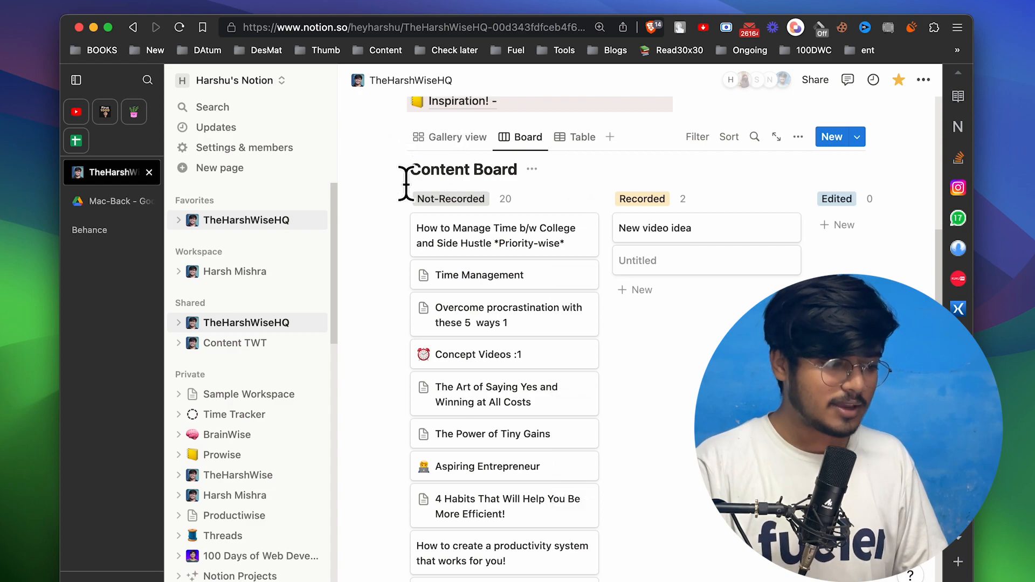
Step: Return to the Sample Workspace page and add a calendar view to the inline database
{"action": "left_click", "coordinate": [240, 394]}
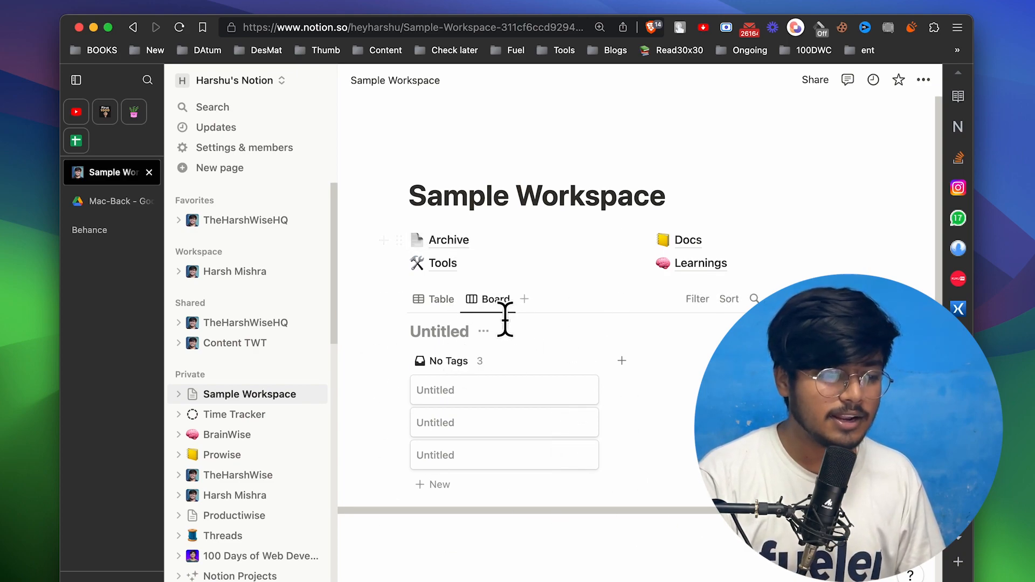
{"action": "left_click", "coordinate": [525, 299]}
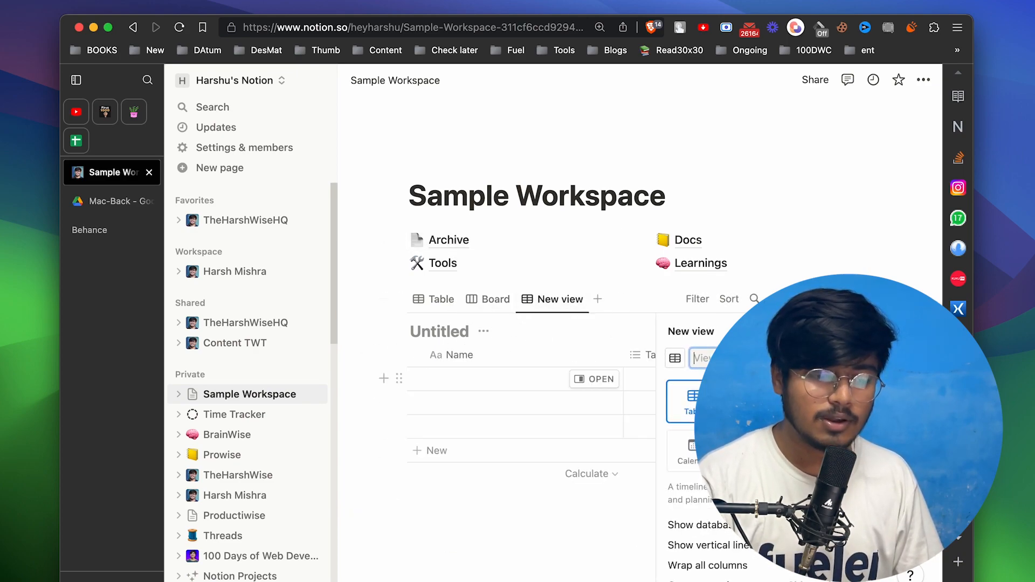
{"action": "left_click", "coordinate": [692, 459]}
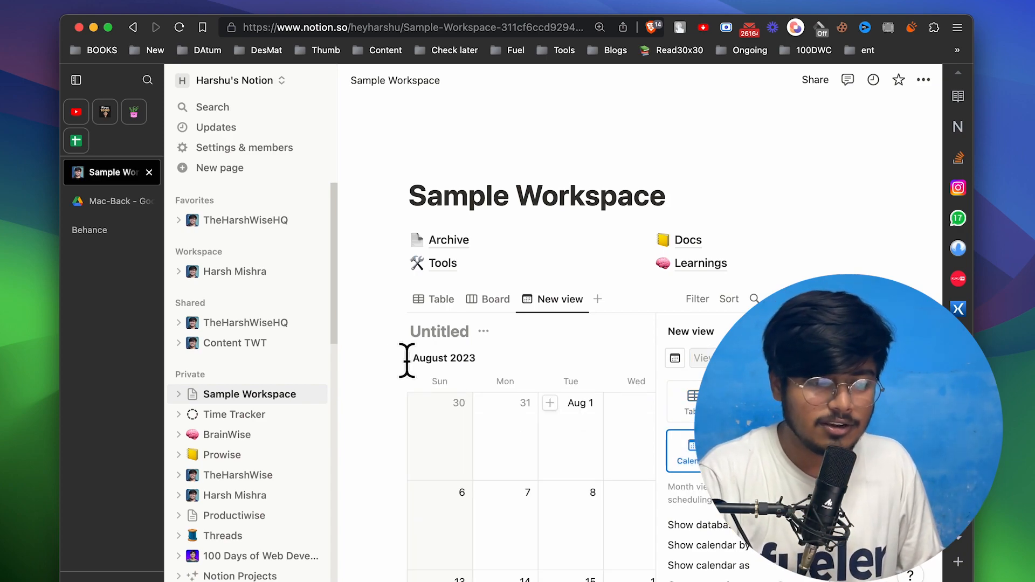
{"action": "left_click", "coordinate": [358, 354]}
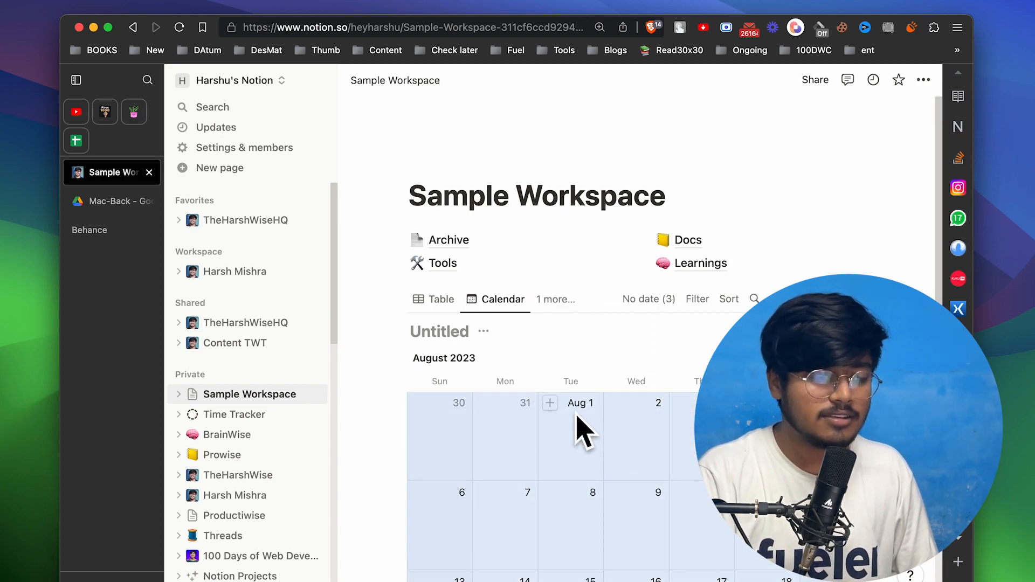
Step: Add an entry on August 20 in the calendar and title it "Working on Workspace!"
{"action": "scroll", "coordinate": [578, 431], "scroll_direction": "down", "scroll_amount": 3}
{"action": "scroll", "coordinate": [539, 512], "scroll_direction": "down", "scroll_amount": 3}
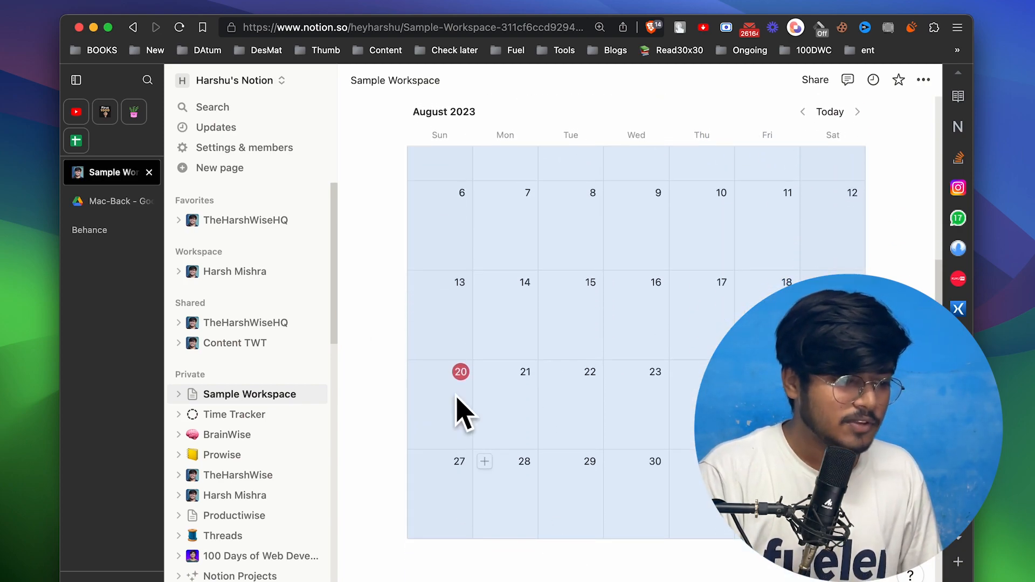
{"action": "left_click", "coordinate": [420, 372]}
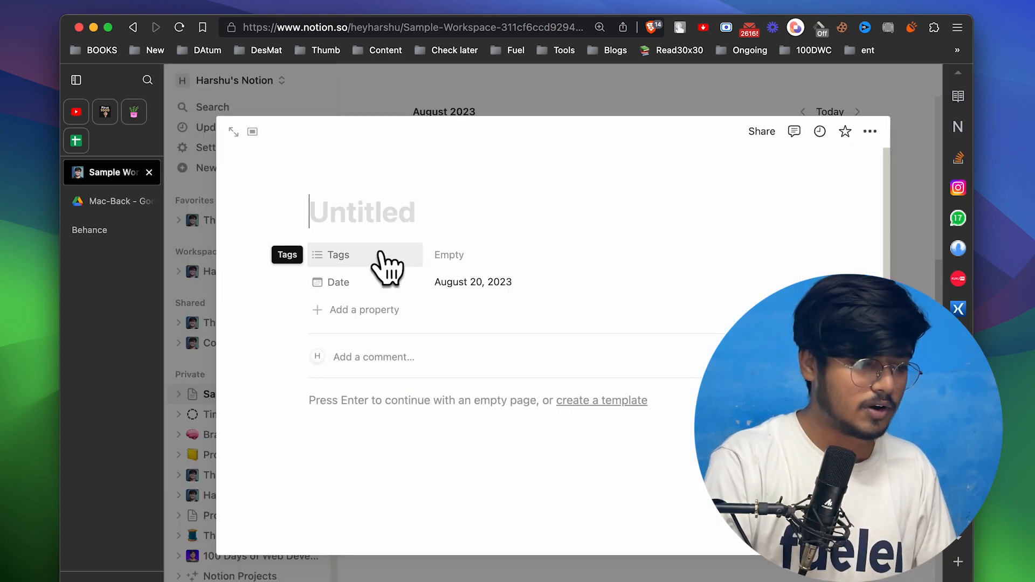
{"action": "type", "text": "Workin"}
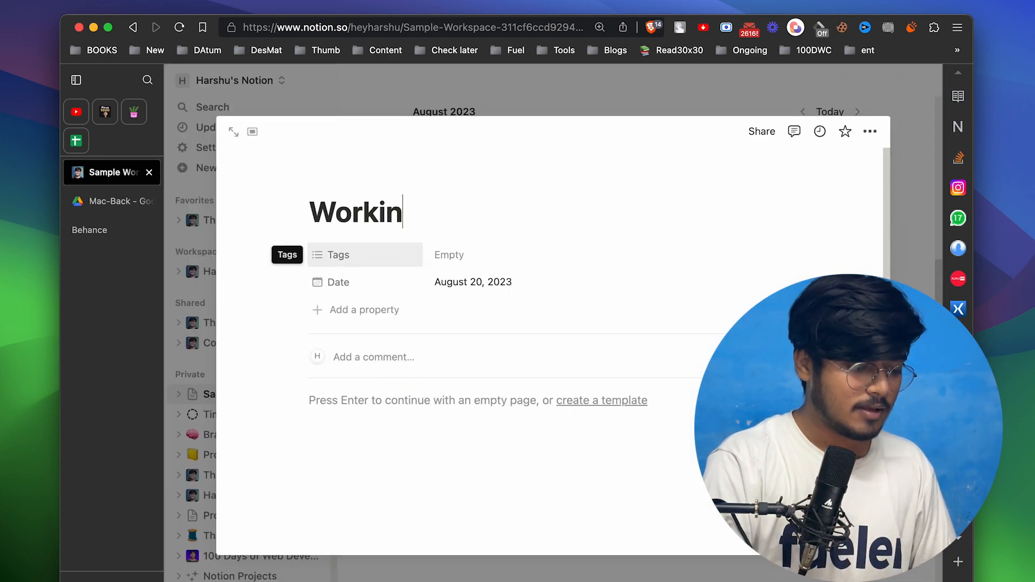
{"action": "type", "text": "g on Wo"}
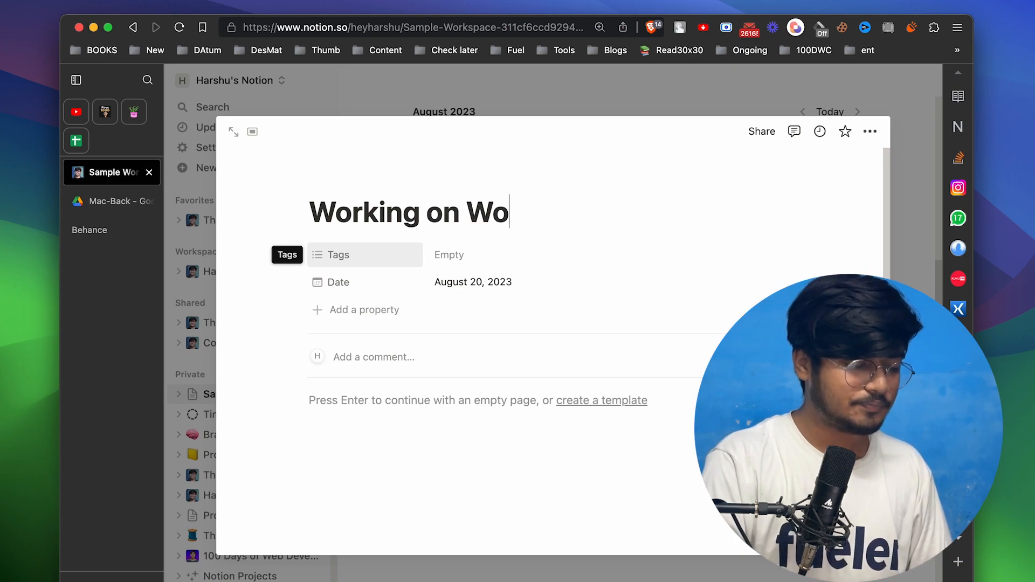
{"action": "key", "text": "BackSpace"}
{"action": "key", "text": "BackSpace"}
{"action": "type", "text": "Workscape!"}
{"action": "key", "text": "Left"}
{"action": "key", "text": "Left"}
{"action": "key", "text": "Left"}
{"action": "key", "text": "BackSpace"}
{"action": "key", "text": "BackSpace"}
{"action": "key", "text": "Right"}
{"action": "type", "text": "ac"}
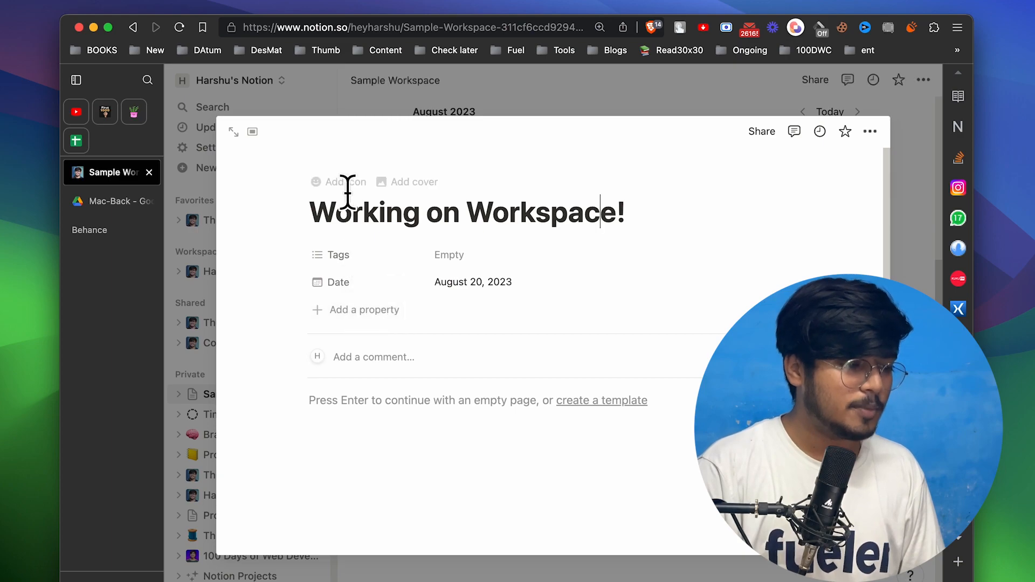
Step: Give the new calendar entry a magnifying glass icon, close its page, and clear the calendar selection
{"action": "left_click", "coordinate": [332, 181]}
{"action": "left_click", "coordinate": [356, 244]}
{"action": "left_click", "coordinate": [286, 162]}
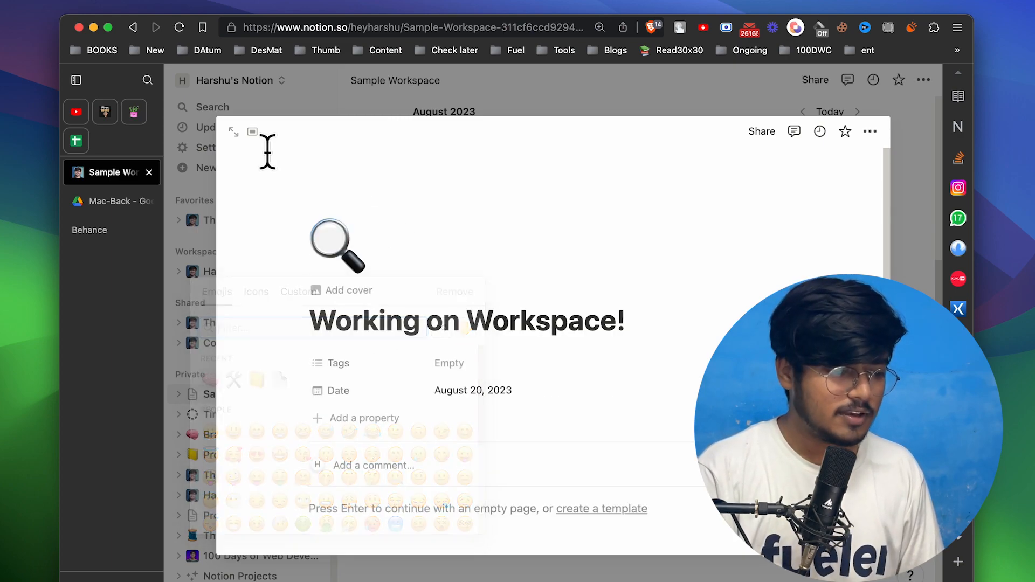
{"action": "left_click", "coordinate": [896, 199]}
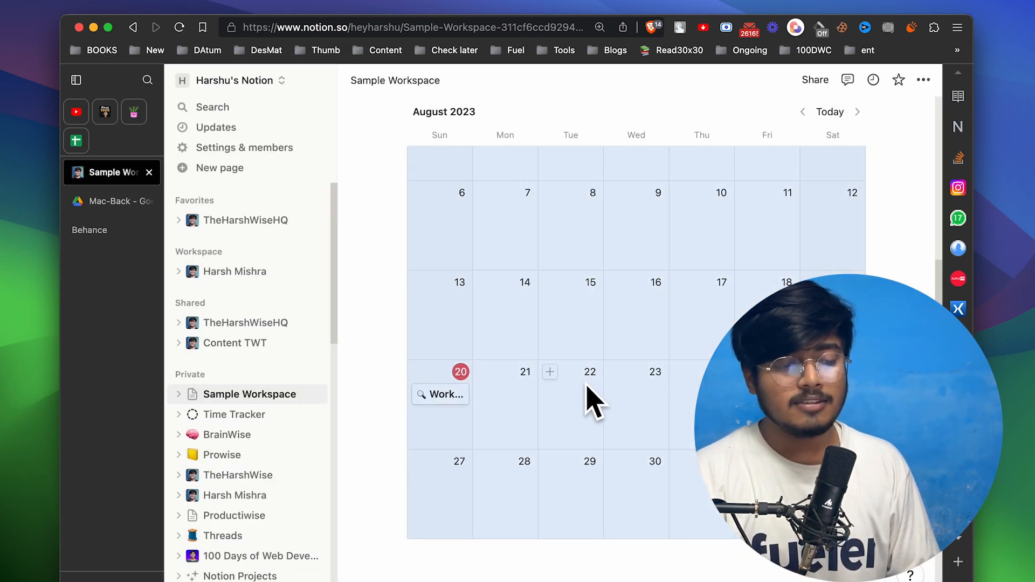
{"action": "scroll", "coordinate": [517, 442], "scroll_direction": "up", "scroll_amount": 2}
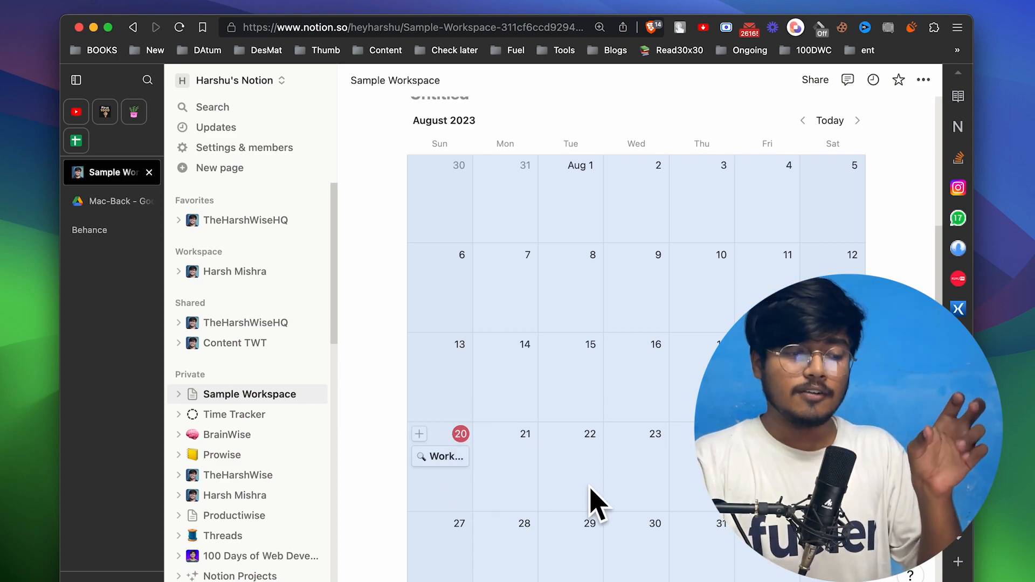
{"action": "key", "text": "Escape"}
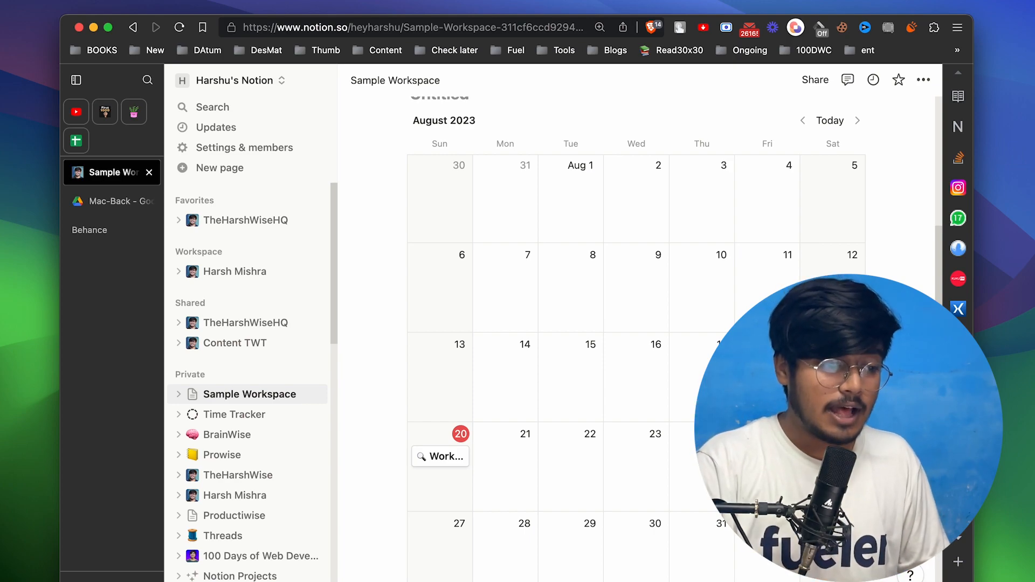
Step: Title the inline database "Yearly database!"
{"action": "scroll", "coordinate": [636, 323], "scroll_direction": "up", "scroll_amount": 5}
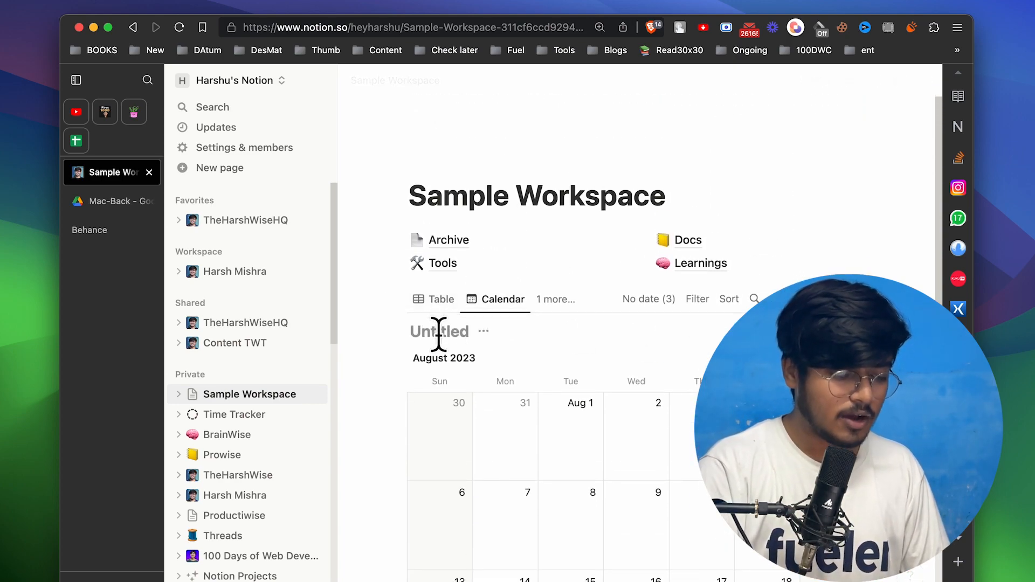
{"action": "type", "text": "W"}
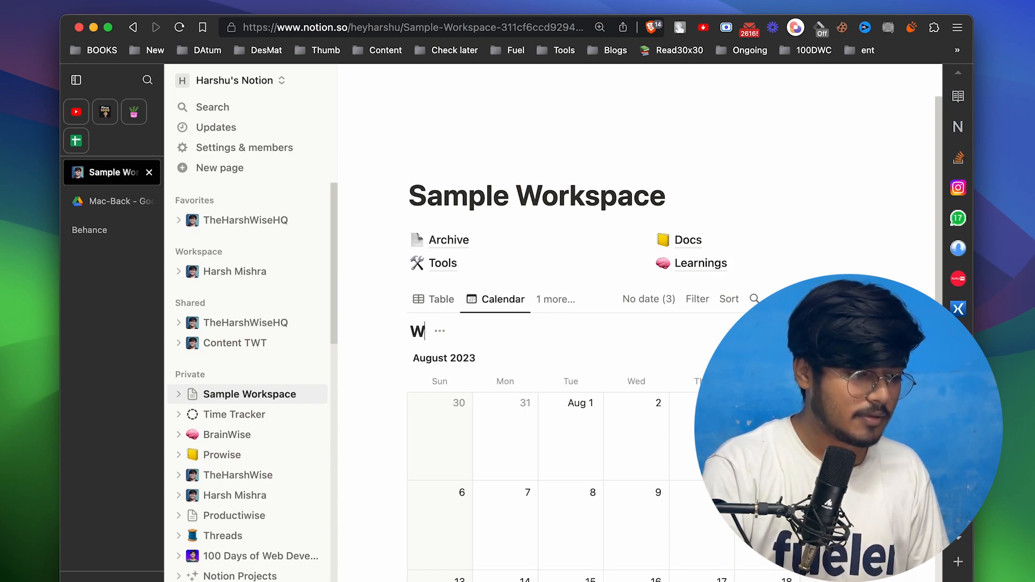
{"action": "key", "text": "BackSpace"}
{"action": "key", "text": "BackSpace"}
{"action": "key", "text": "BackSpace"}
{"action": "key", "text": "BackSpace"}
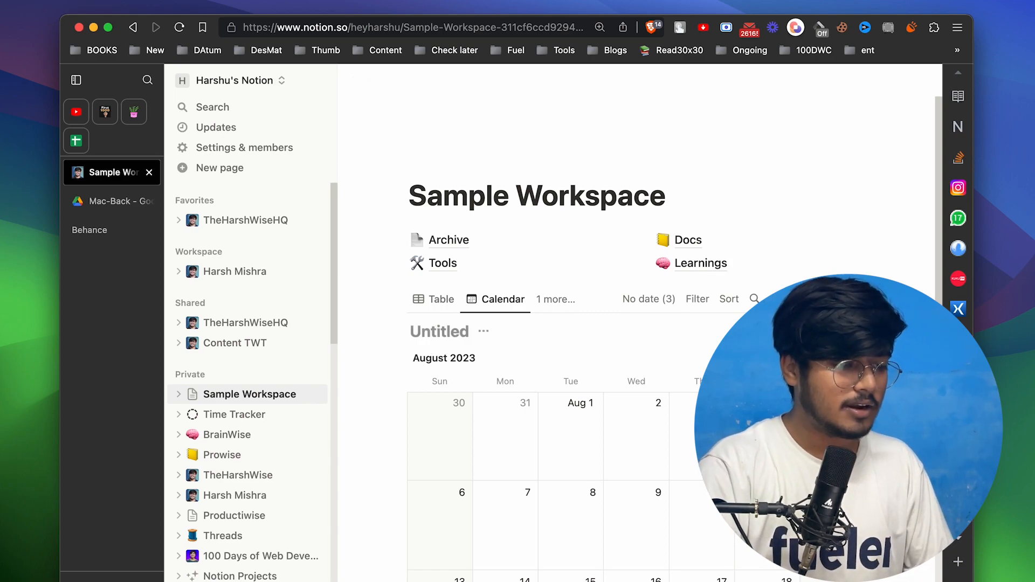
{"action": "type", "text": "Yearl"}
{"action": "key", "text": "BackSpace"}
{"action": "type", "text": "rluy"}
{"action": "key", "text": "BackSpace"}
{"action": "key", "text": "BackSpace"}
{"action": "type", "text": "y d"}
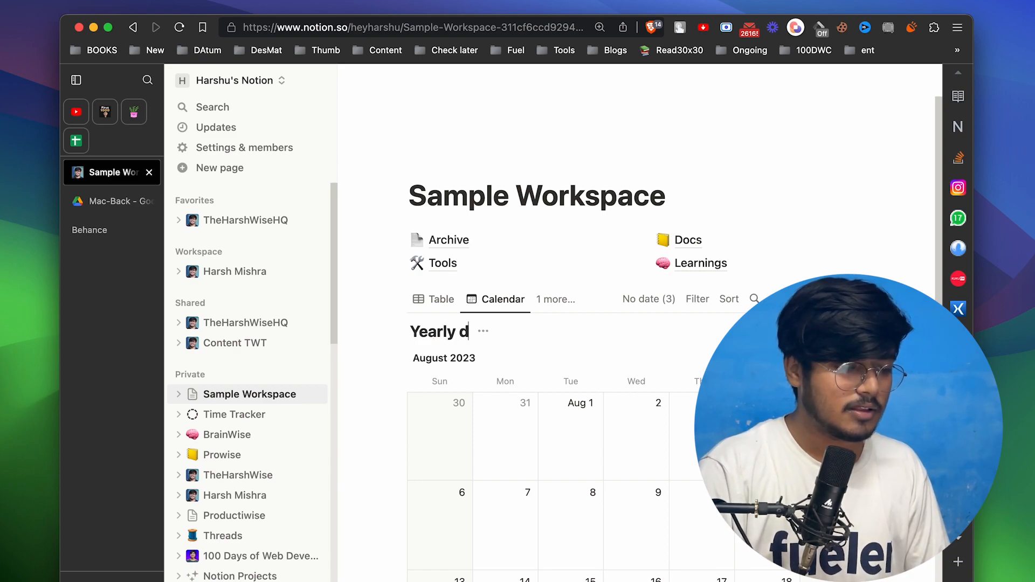
{"action": "type", "text": "atabase!"}
Step: Look over the calendar view and check the list of pages that have no date
{"action": "scroll", "coordinate": [668, 321], "scroll_direction": "down", "scroll_amount": 2}
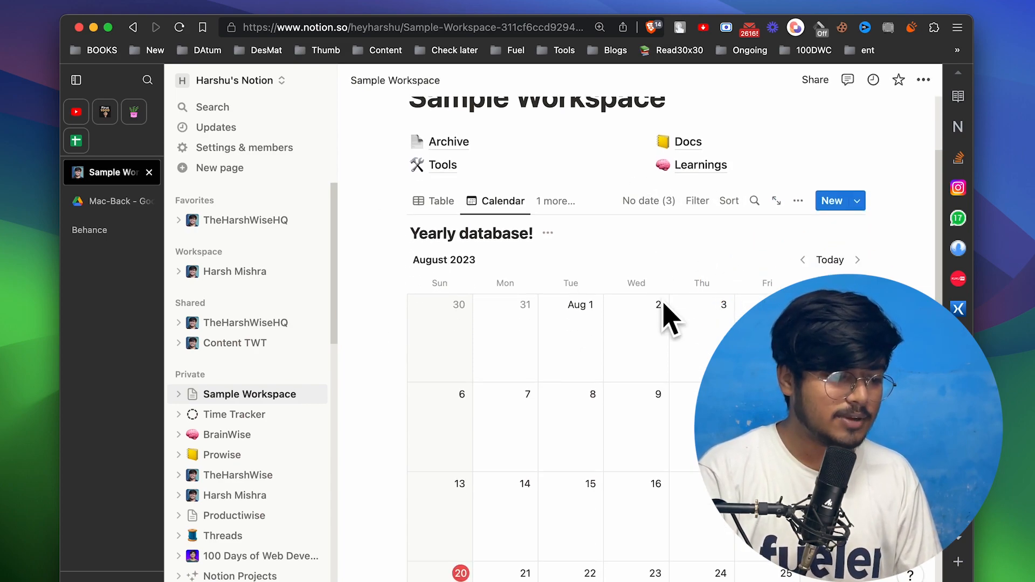
{"action": "scroll", "coordinate": [623, 405], "scroll_direction": "down", "scroll_amount": 3}
{"action": "scroll", "coordinate": [539, 372], "scroll_direction": "up", "scroll_amount": 5}
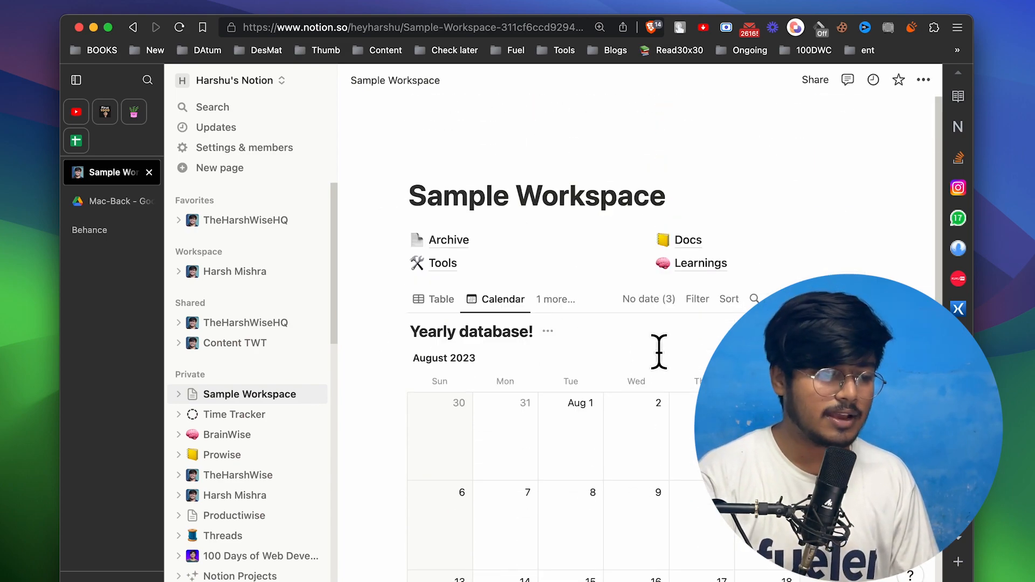
{"action": "left_click", "coordinate": [650, 300]}
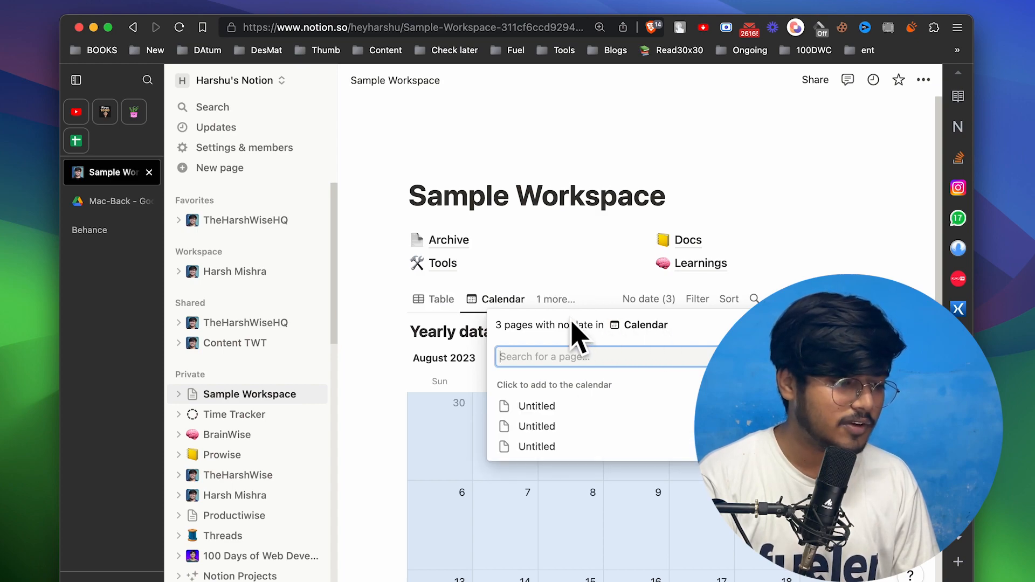
{"action": "left_click", "coordinate": [527, 272]}
Step: Delete the three blank rows above "Working on Workspace!" in the database's table view
{"action": "left_click", "coordinate": [437, 302]}
{"action": "scroll", "coordinate": [503, 418], "scroll_direction": "down", "scroll_amount": 2}
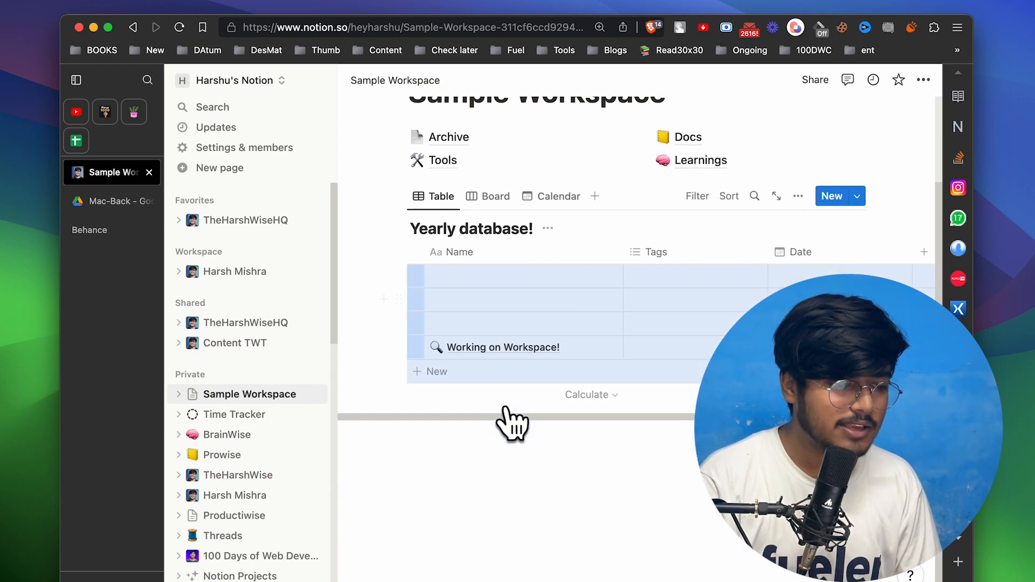
{"action": "left_click", "coordinate": [417, 299]}
{"action": "left_click", "coordinate": [417, 276]}
{"action": "left_click", "coordinate": [417, 323]}
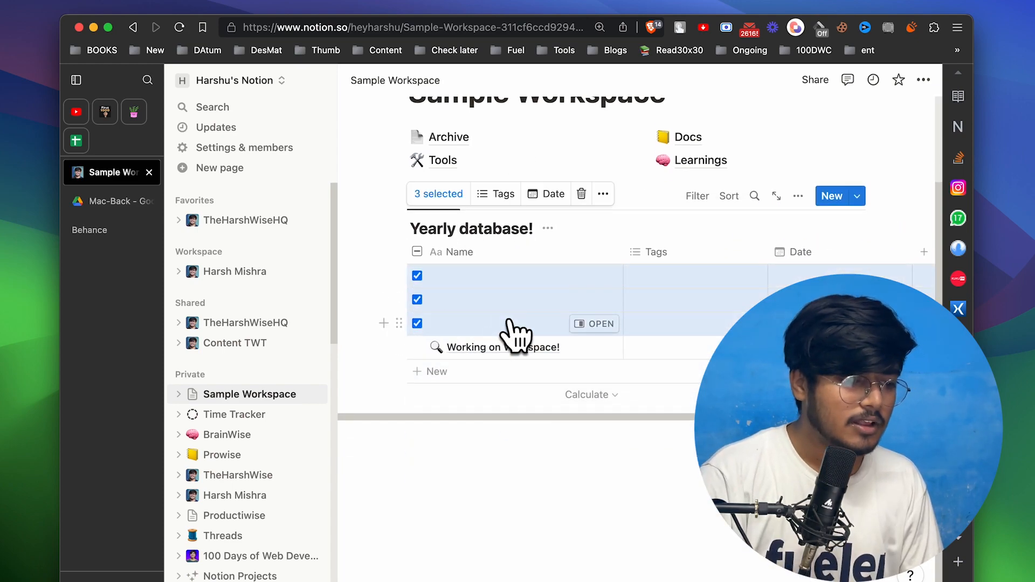
{"action": "key", "text": "BackSpace"}
Step: Check the database in the board view, and return to the calendar view
{"action": "left_click", "coordinate": [499, 275]}
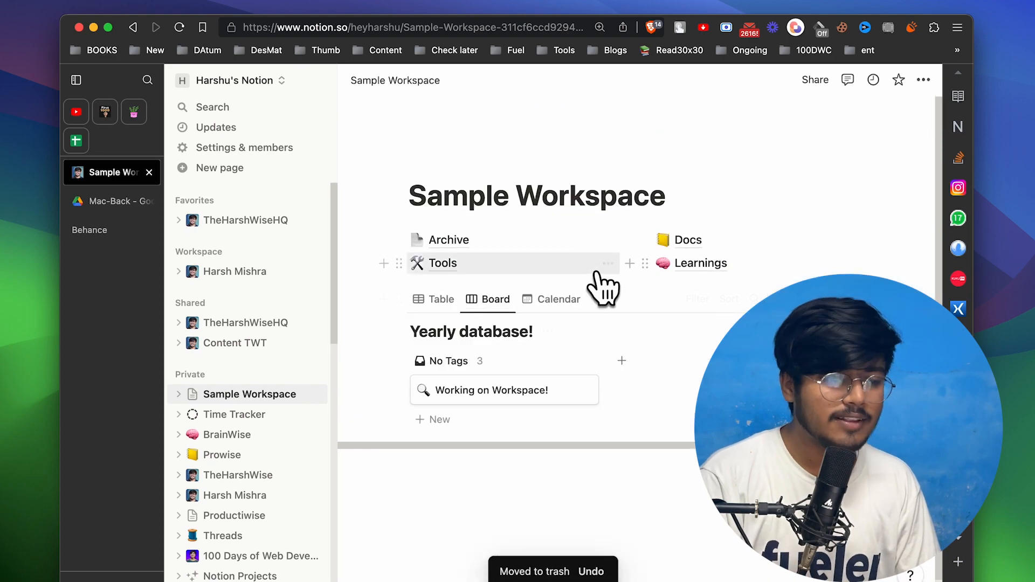
{"action": "left_click", "coordinate": [555, 299]}
{"action": "scroll", "coordinate": [670, 374], "scroll_direction": "down", "scroll_amount": 6}
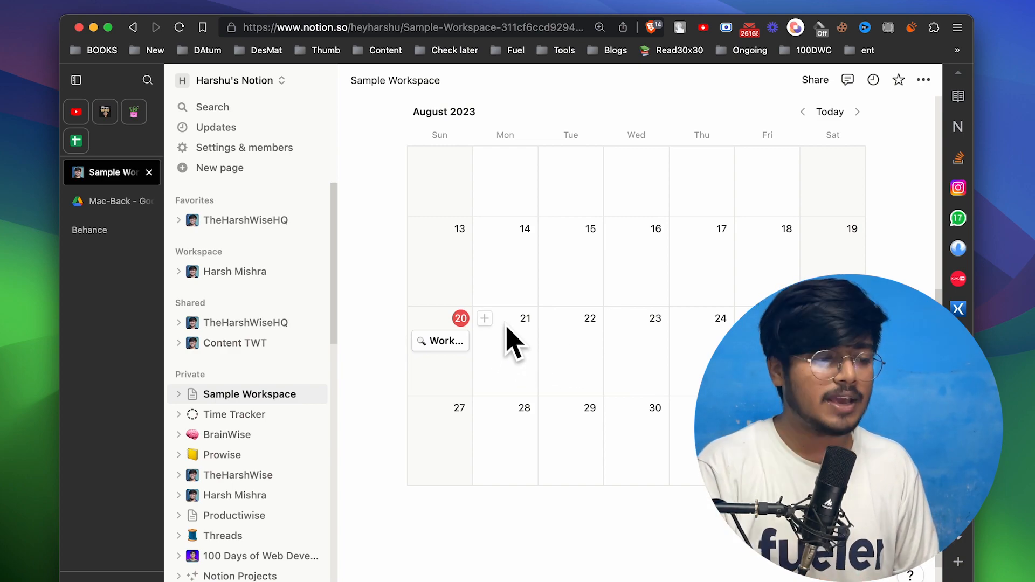
Step: Add five untitled entries on August 21 in the calendar, closing each one without filling it in
{"action": "left_click", "coordinate": [485, 318]}
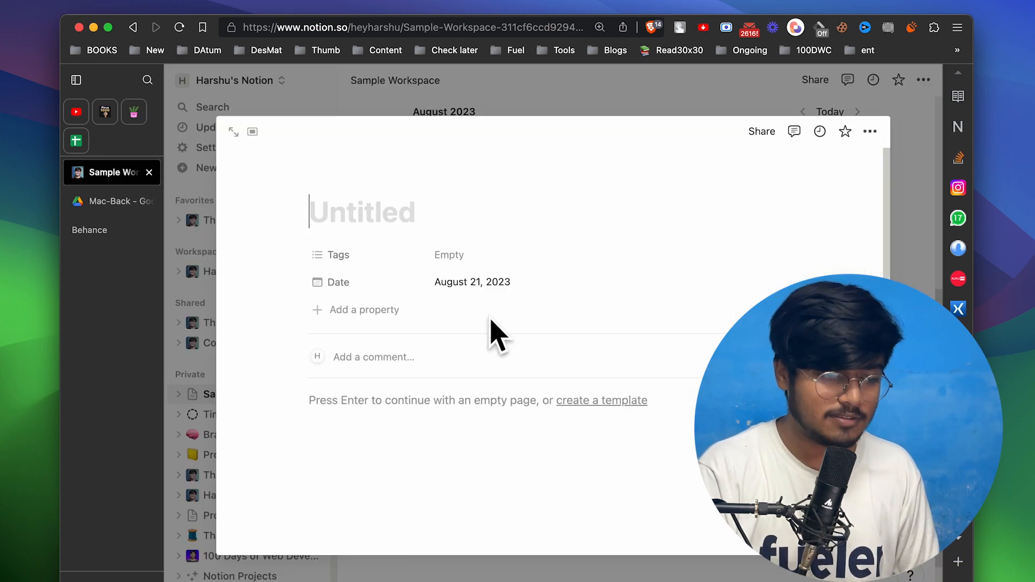
{"action": "left_click", "coordinate": [393, 89]}
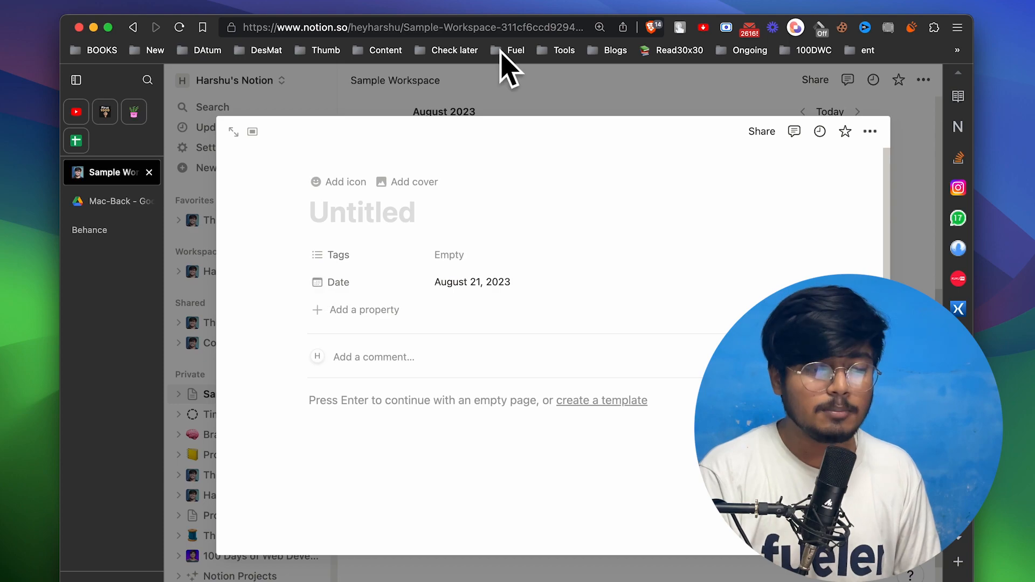
{"action": "left_click", "coordinate": [522, 92]}
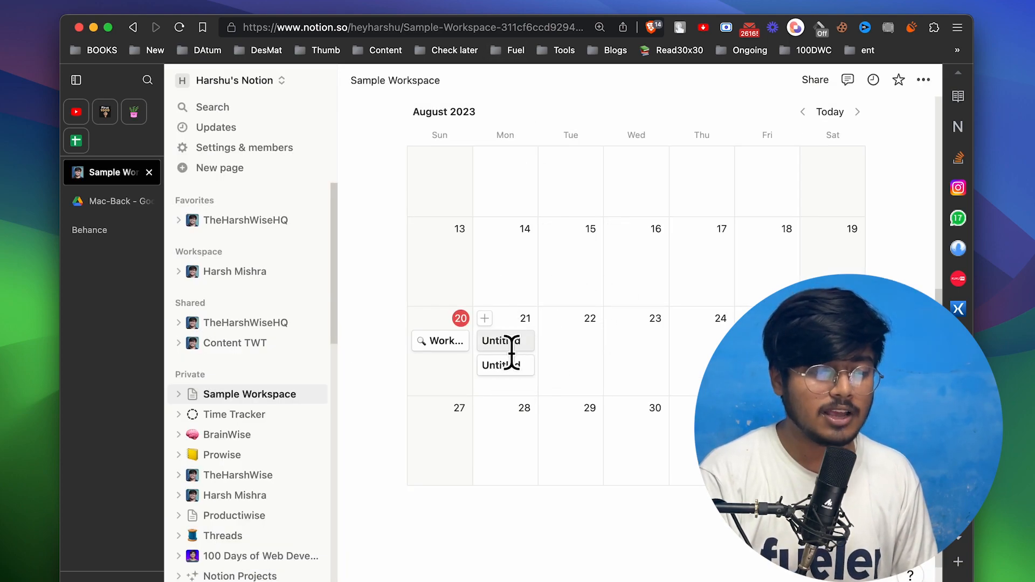
{"action": "left_click", "coordinate": [484, 319]}
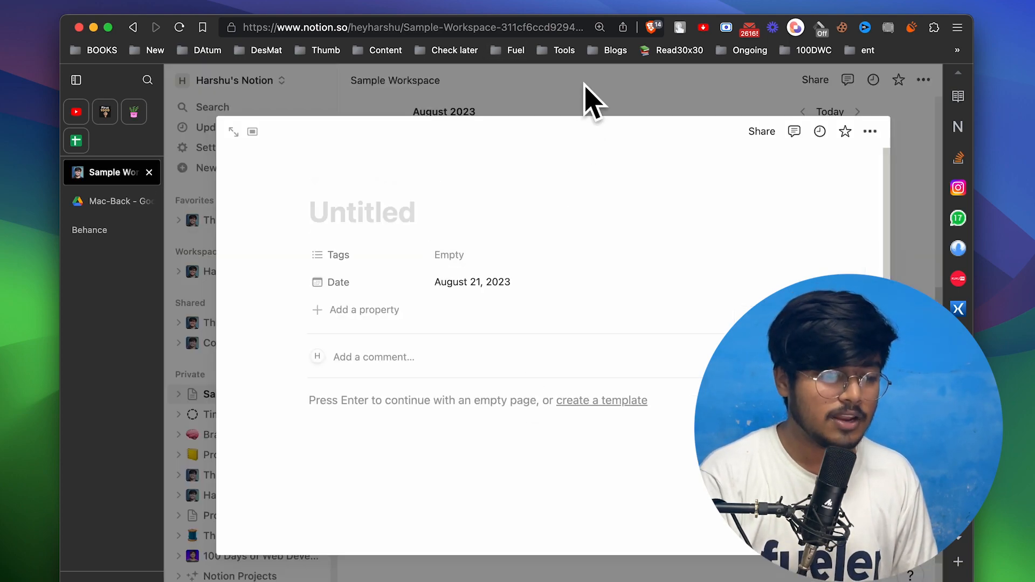
{"action": "left_click", "coordinate": [591, 103]}
{"action": "scroll", "coordinate": [520, 380], "scroll_direction": "down", "scroll_amount": 2}
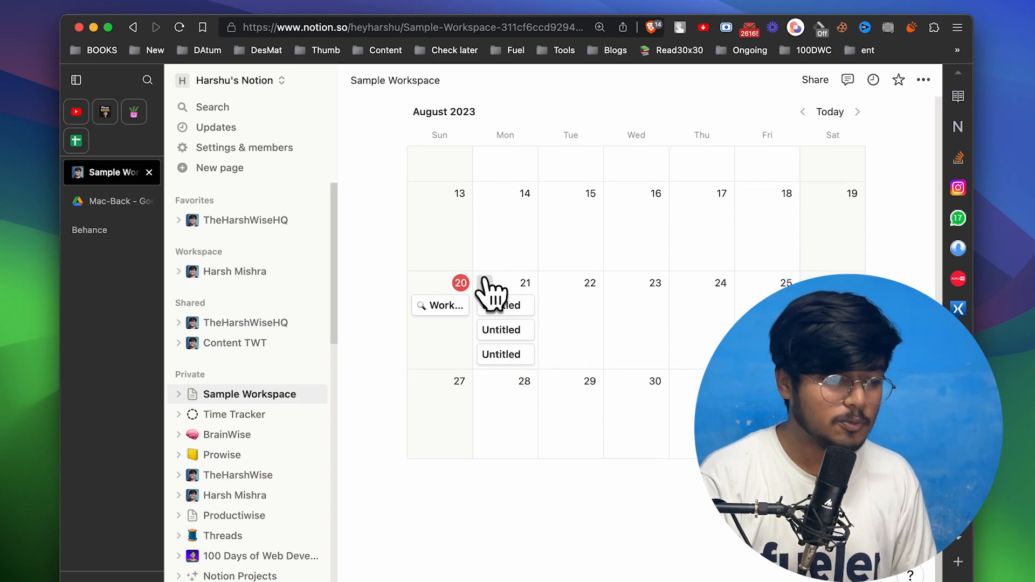
{"action": "left_click", "coordinate": [485, 285]}
{"action": "left_click", "coordinate": [647, 101]}
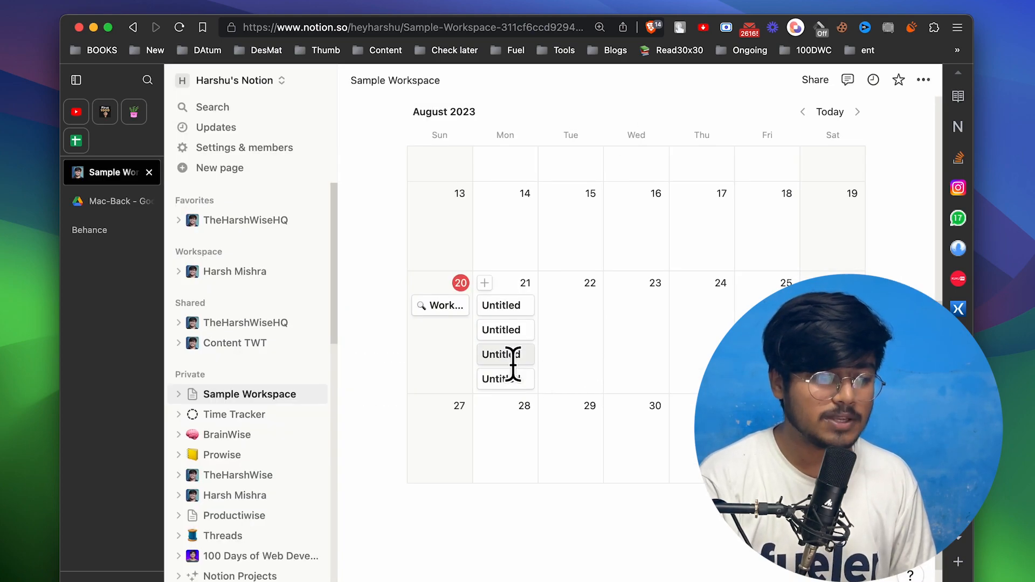
{"action": "scroll", "coordinate": [513, 356], "scroll_direction": "down", "scroll_amount": 1}
{"action": "left_click", "coordinate": [485, 274]}
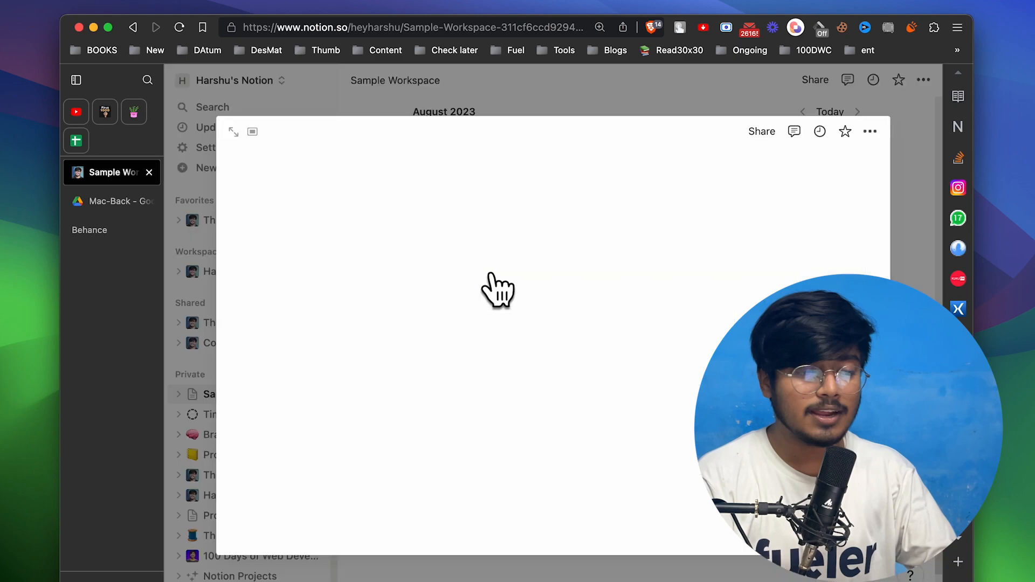
{"action": "left_click", "coordinate": [671, 107]}
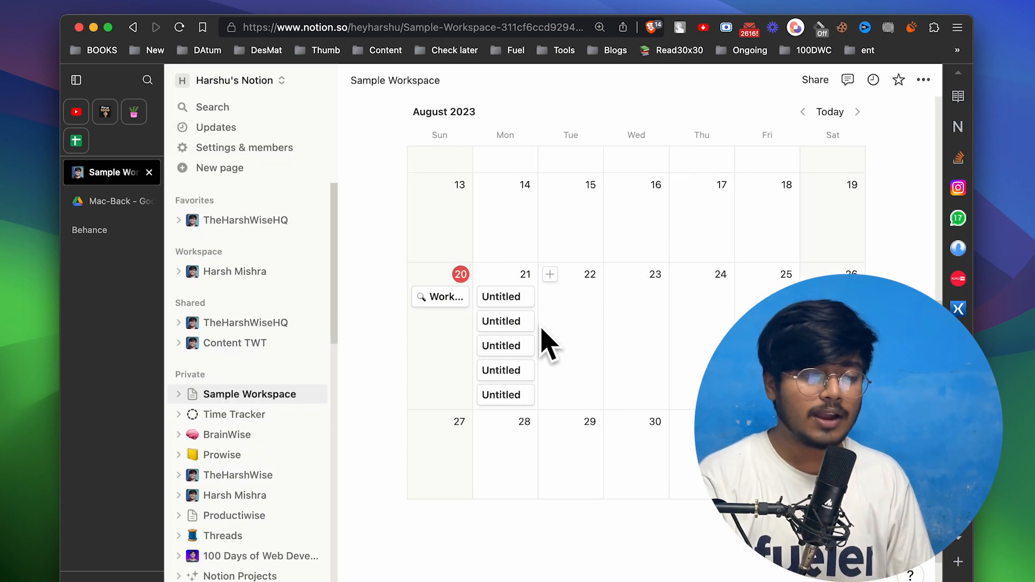
Step: Delete all five untitled entries on August 21 from the database's calendar view
{"action": "right_click", "coordinate": [505, 299]}
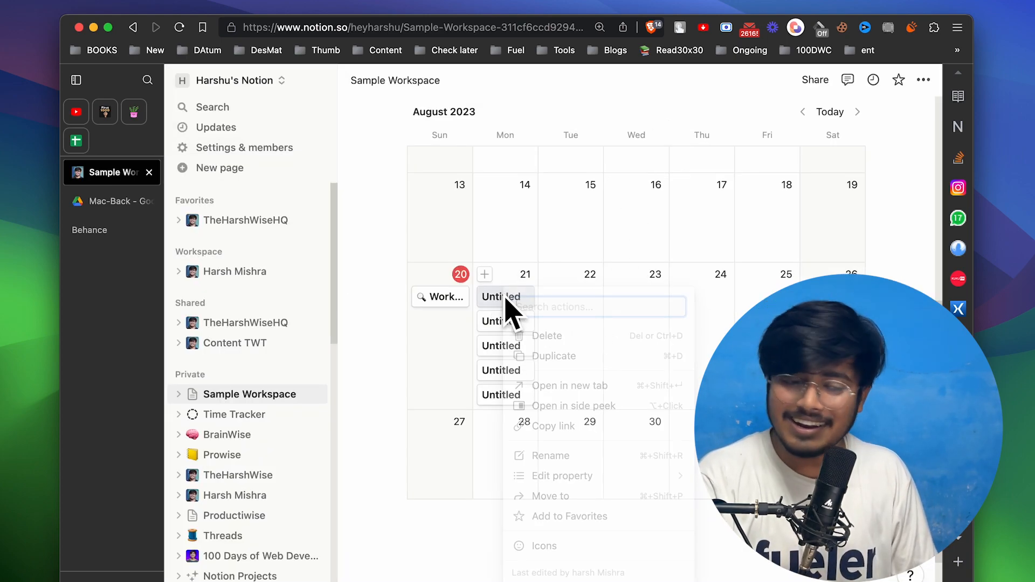
{"action": "left_click", "coordinate": [542, 341]}
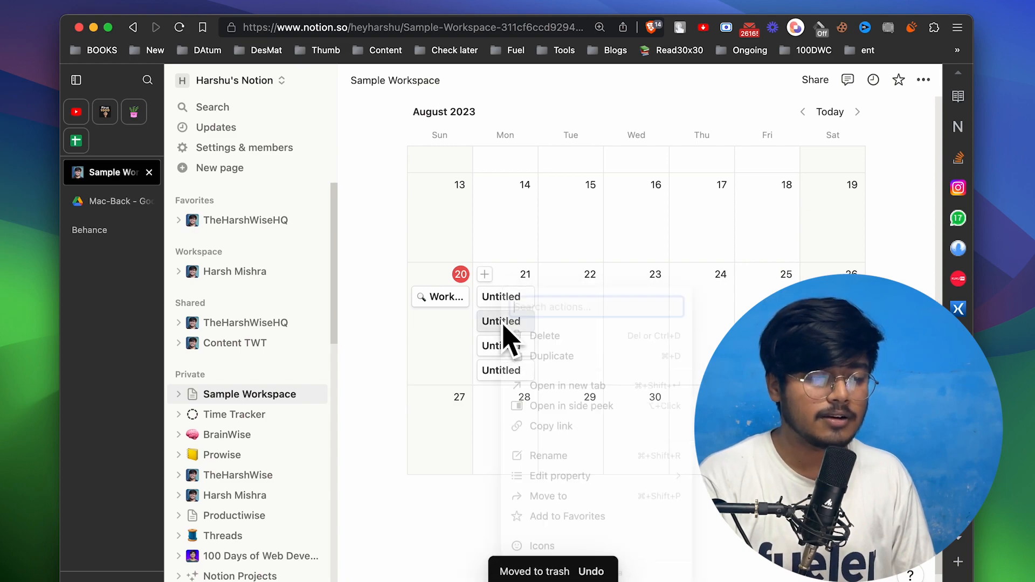
{"action": "right_click", "coordinate": [503, 330]}
{"action": "left_click", "coordinate": [519, 334]}
{"action": "right_click", "coordinate": [506, 303]}
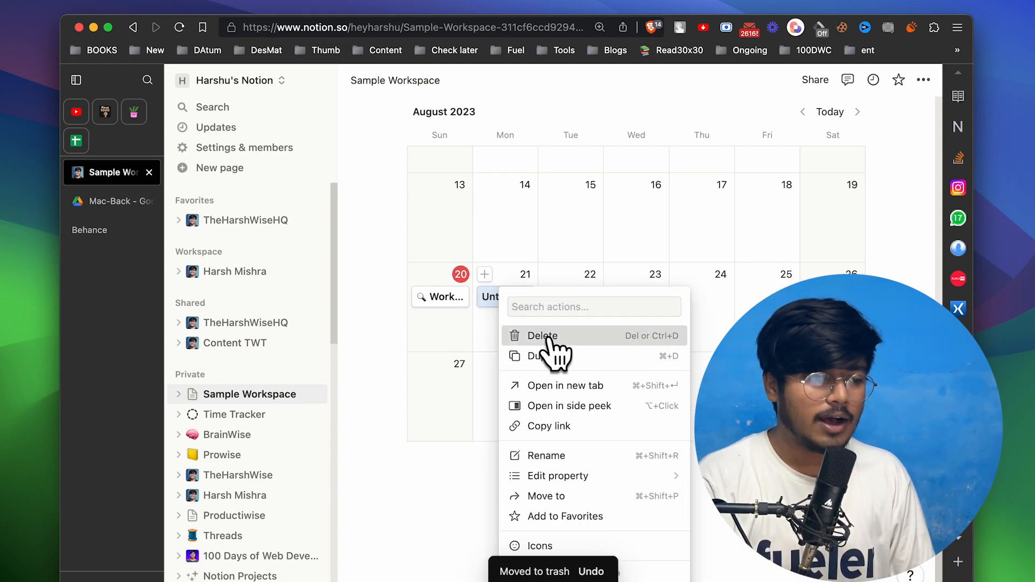
{"action": "left_click", "coordinate": [550, 340]}
{"action": "scroll", "coordinate": [554, 351], "scroll_direction": "up", "scroll_amount": 5}
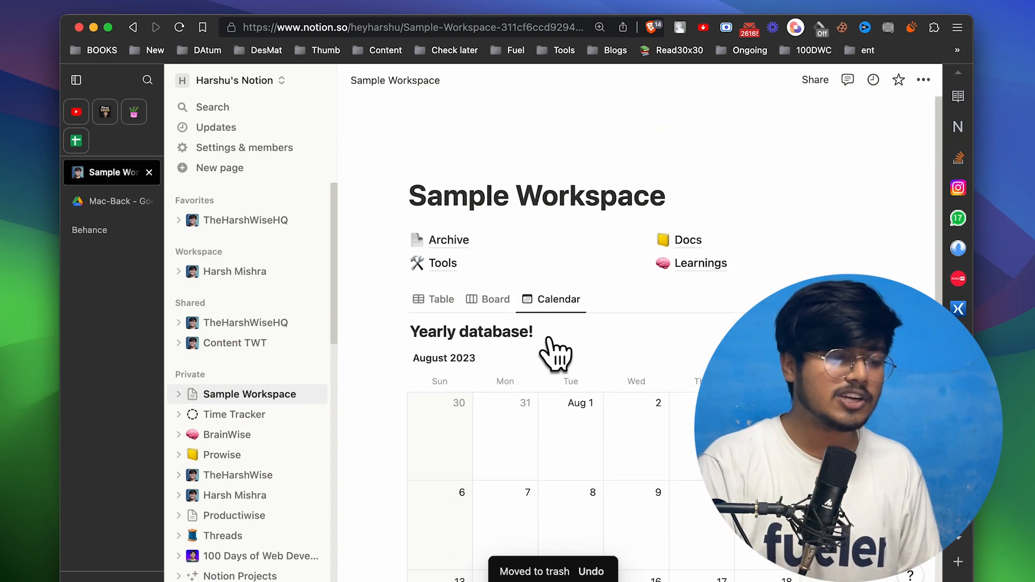
Step: Insert a simple table block in the empty space below the calendar
{"action": "scroll", "coordinate": [554, 351], "scroll_direction": "down", "scroll_amount": 10}
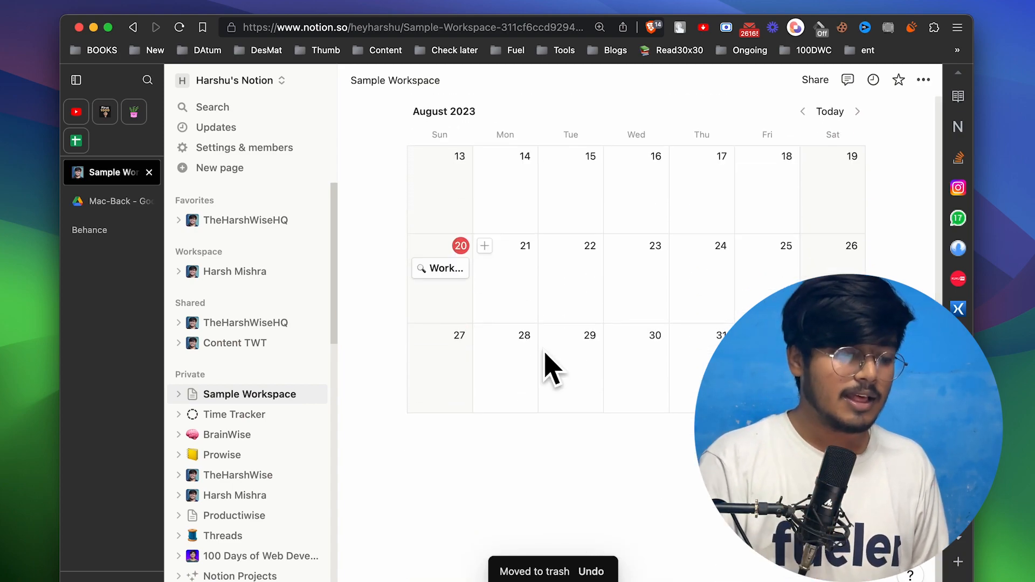
{"action": "left_click", "coordinate": [472, 459]}
{"action": "type", "text": "/"}
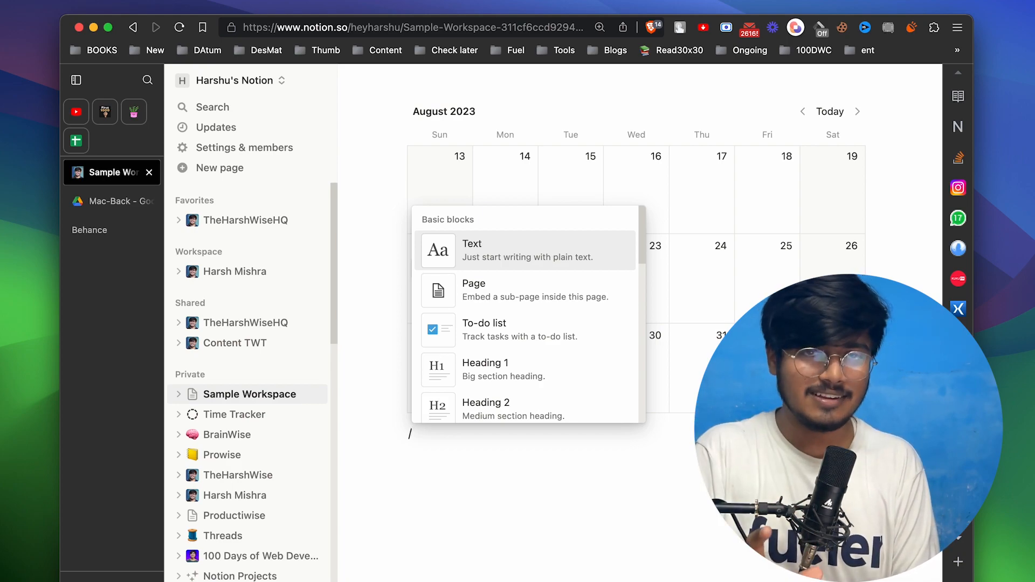
{"action": "scroll", "coordinate": [548, 351], "scroll_direction": "down", "scroll_amount": 3}
{"action": "left_click", "coordinate": [527, 365]}
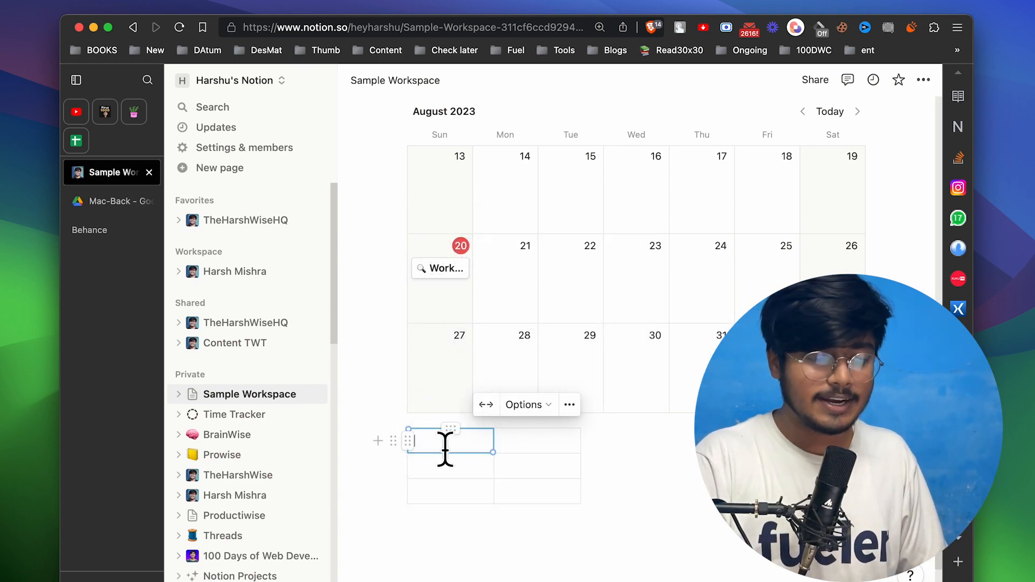
Step: Turn on the header row for the first row of the new table
{"action": "left_click", "coordinate": [409, 441]}
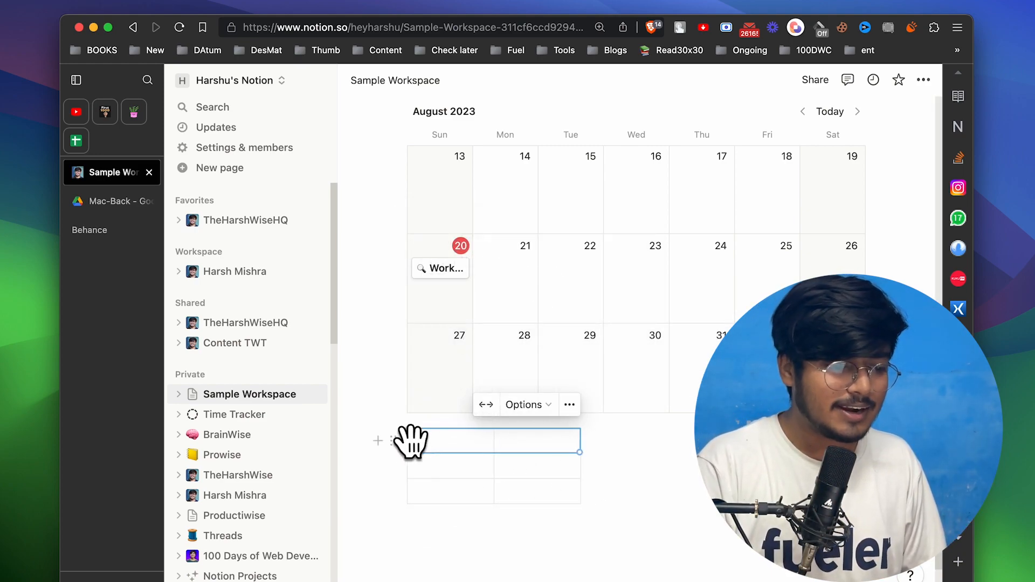
{"action": "mouse_move", "coordinate": [583, 291]}
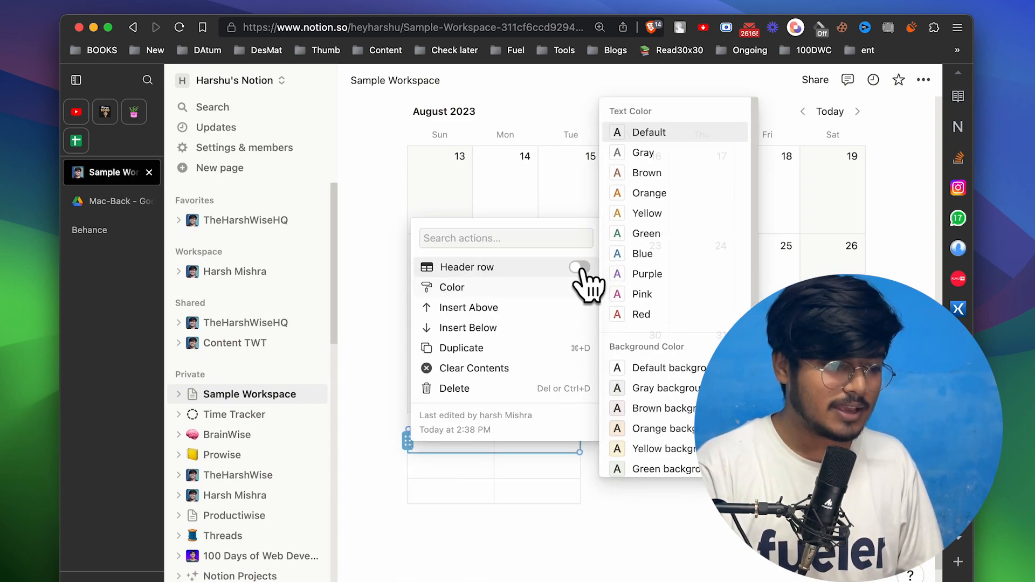
{"action": "left_click", "coordinate": [581, 267]}
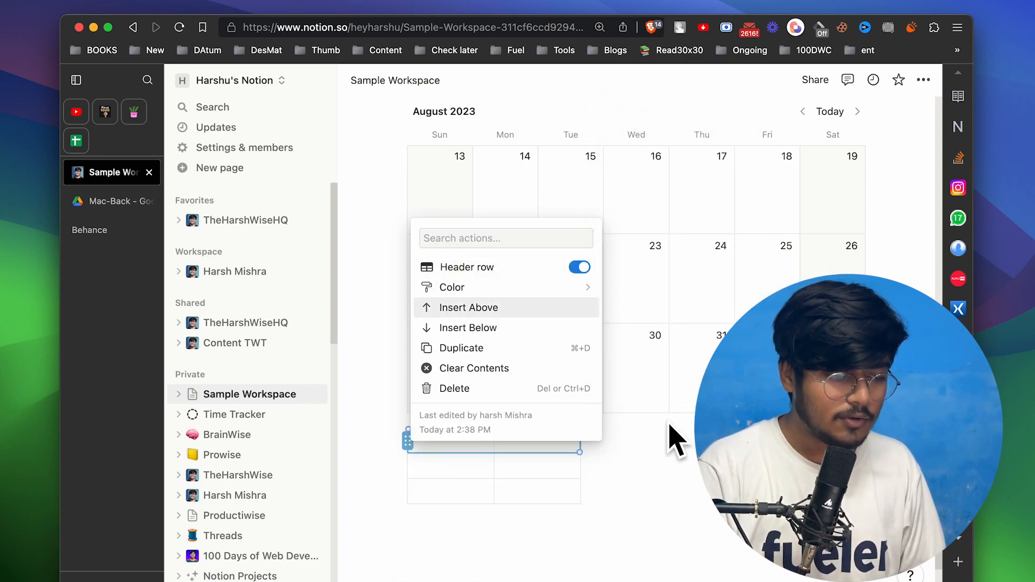
{"action": "key", "text": "Escape"}
Step: Extend the table with one additional row and two additional columns
{"action": "left_click", "coordinate": [439, 513]}
{"action": "left_click", "coordinate": [377, 442]}
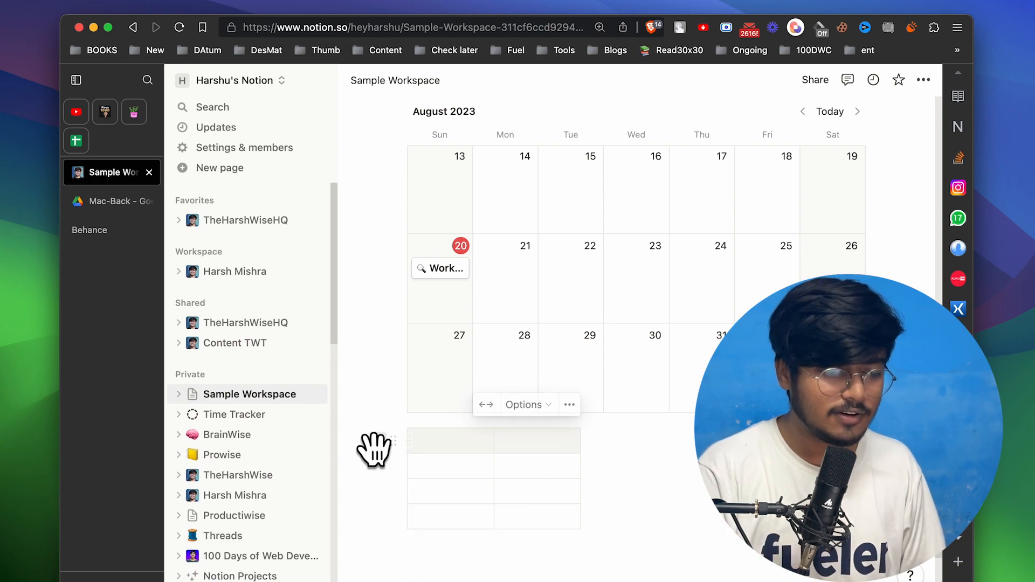
{"action": "left_click", "coordinate": [658, 495]}
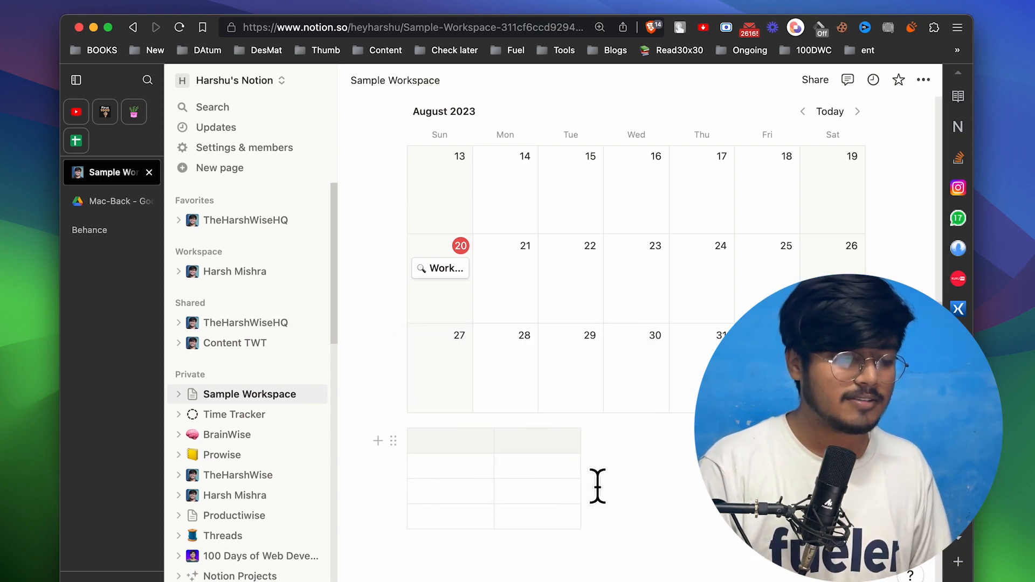
{"action": "left_click", "coordinate": [585, 481]}
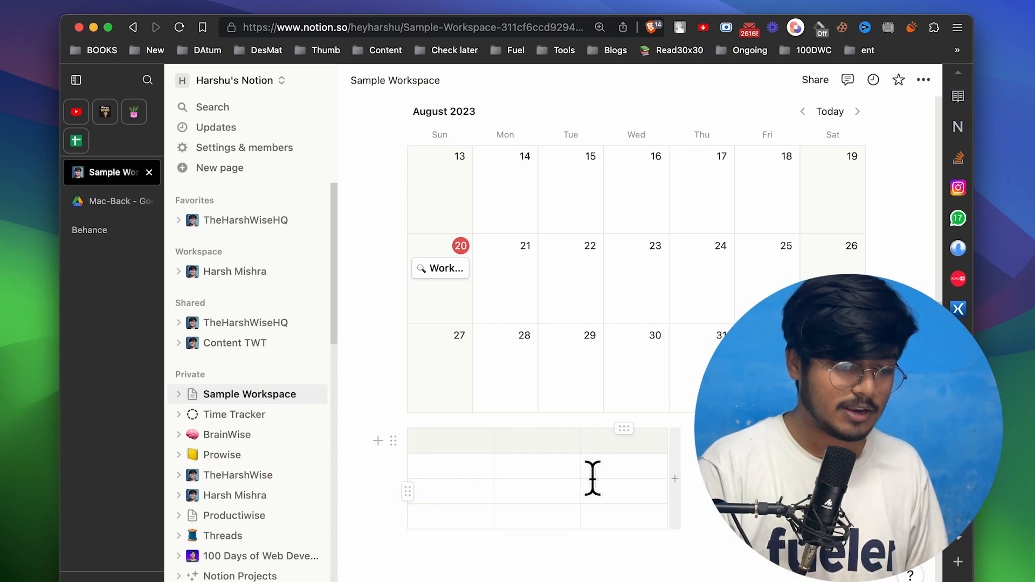
{"action": "left_click", "coordinate": [671, 487]}
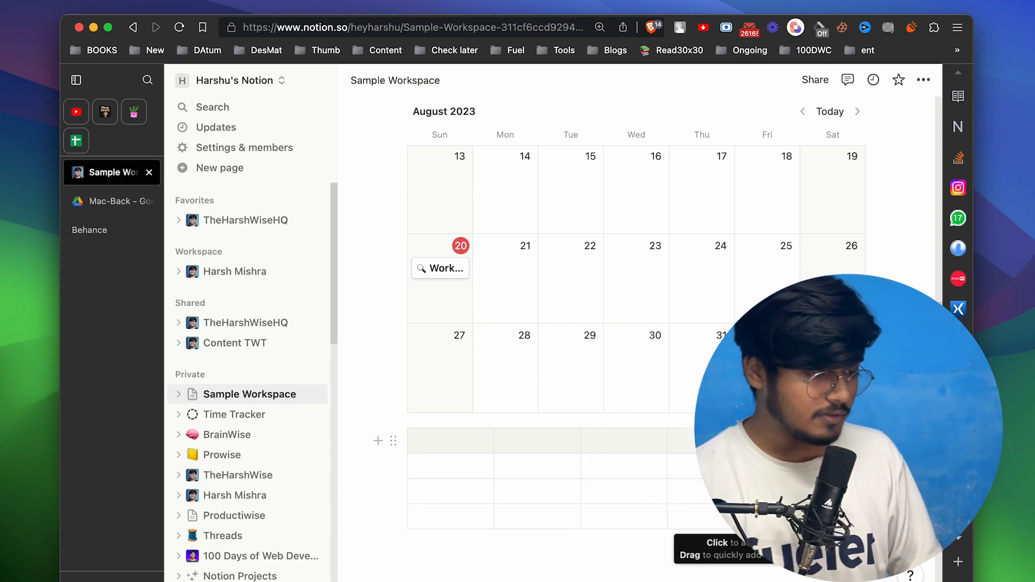
Step: Label the table's header cells Socials, No. of Audience, Upload Schedule and Link
{"action": "left_click", "coordinate": [350, 442]}
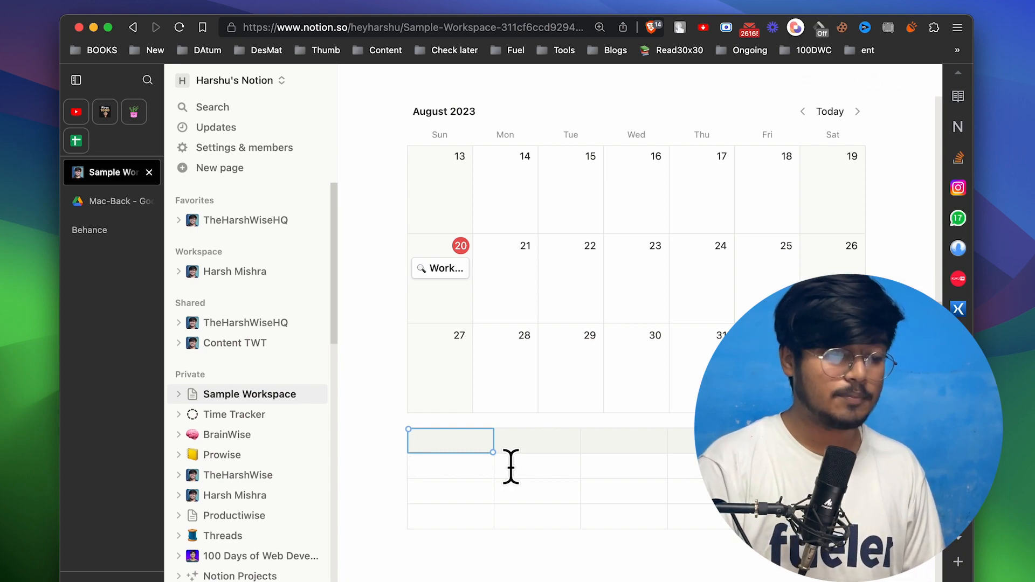
{"action": "type", "text": "Socials"}
{"action": "left_click", "coordinate": [531, 445]}
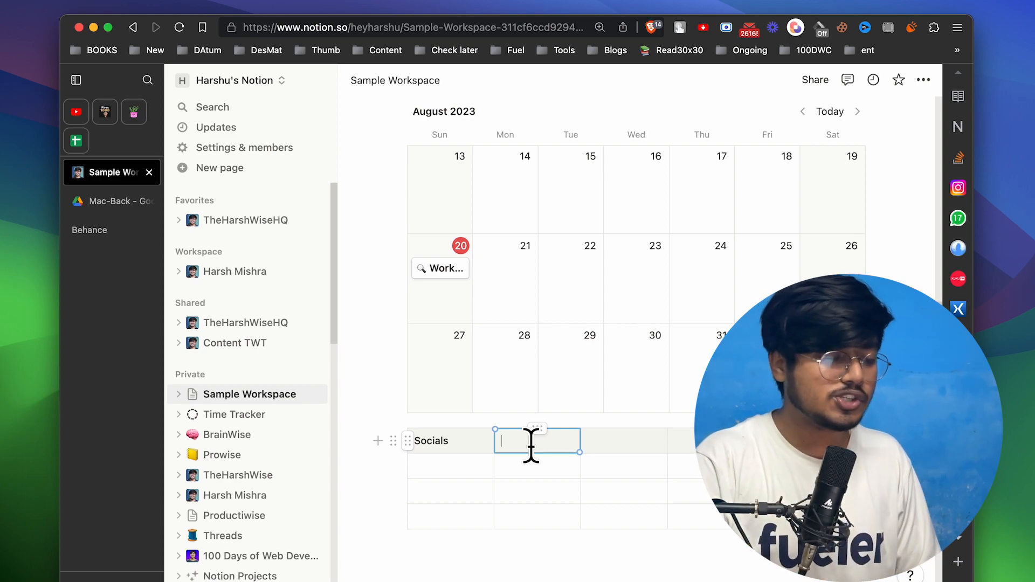
{"action": "type", "text": "N"}
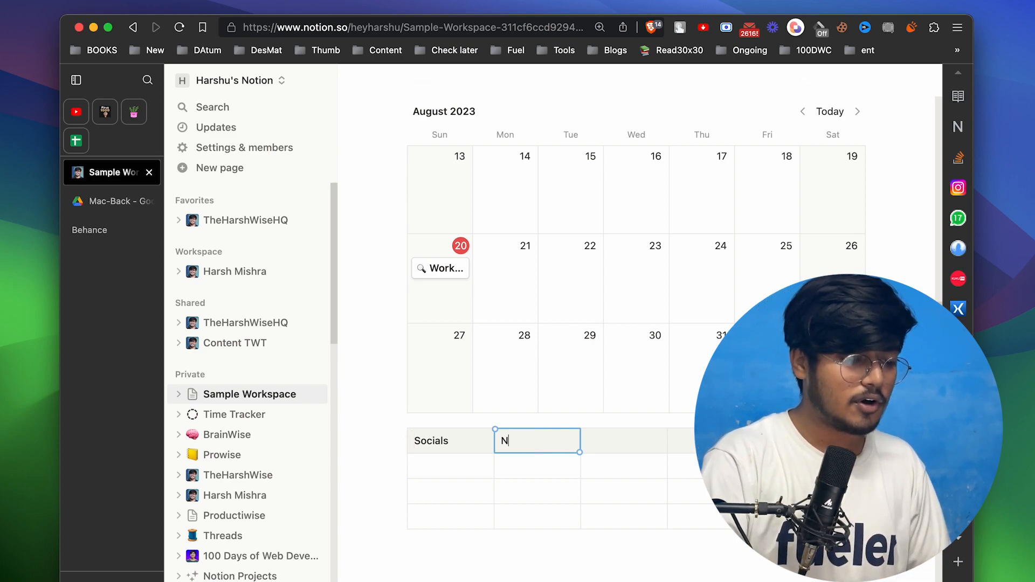
{"action": "type", "text": "o. of Audience"}
{"action": "left_click", "coordinate": [624, 445]}
{"action": "type", "text": "Upload"}
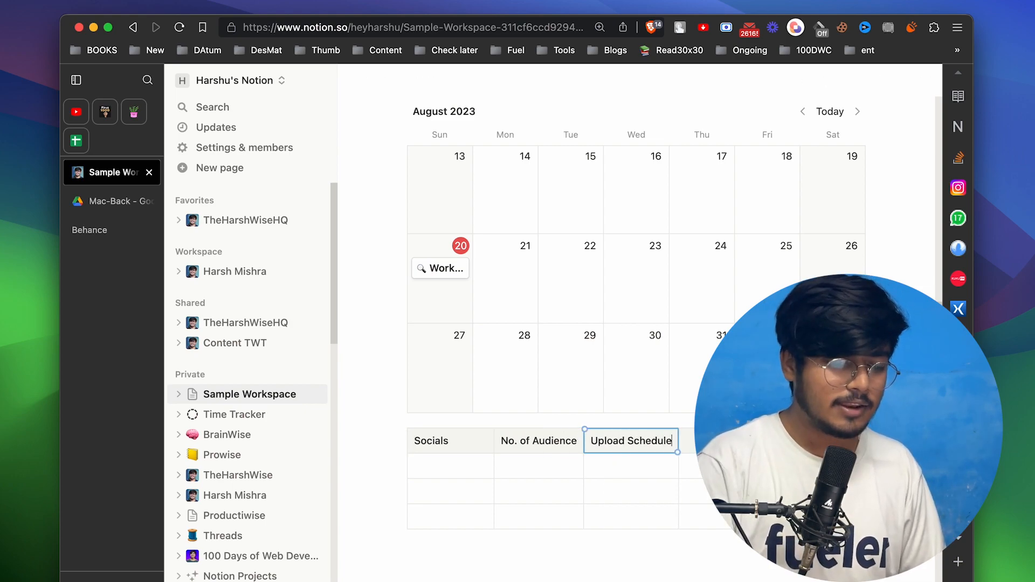
{"action": "type", "text": " Schedule"}
{"action": "key", "text": "Tab"}
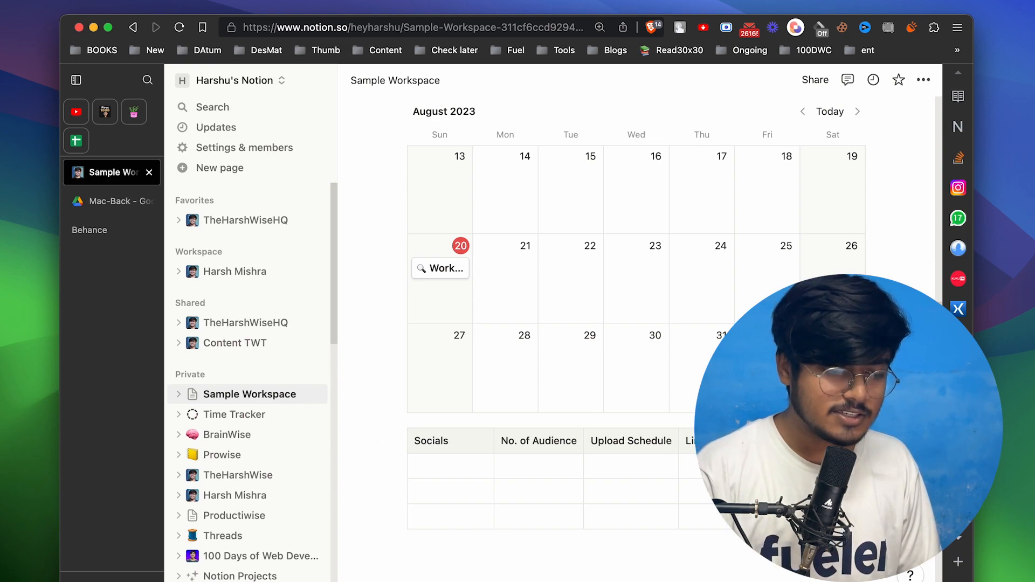
{"action": "scroll", "coordinate": [808, 430], "scroll_direction": "up", "scroll_amount": 5}
{"action": "left_click", "coordinate": [712, 428]}
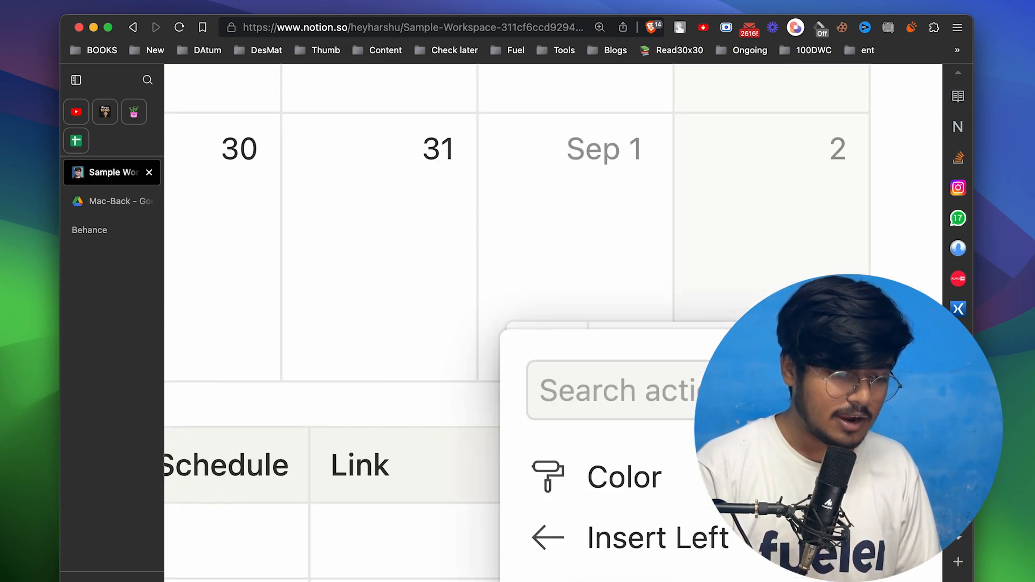
{"action": "scroll", "coordinate": [863, 428], "scroll_direction": "down", "scroll_amount": 5}
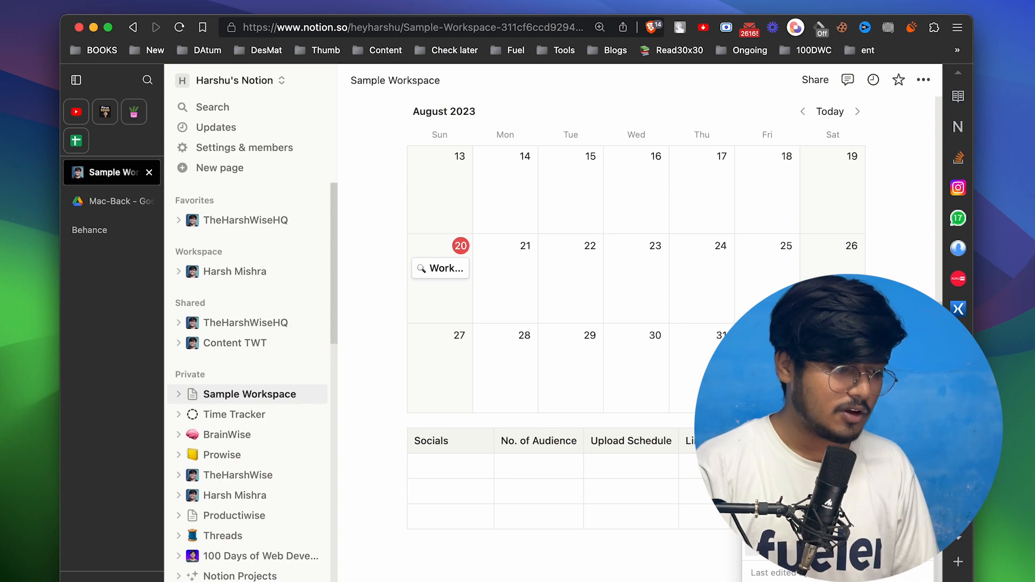
Step: Fill the Socials column with Instagram, Facebook and Twitter (x)
{"action": "left_click", "coordinate": [428, 468]}
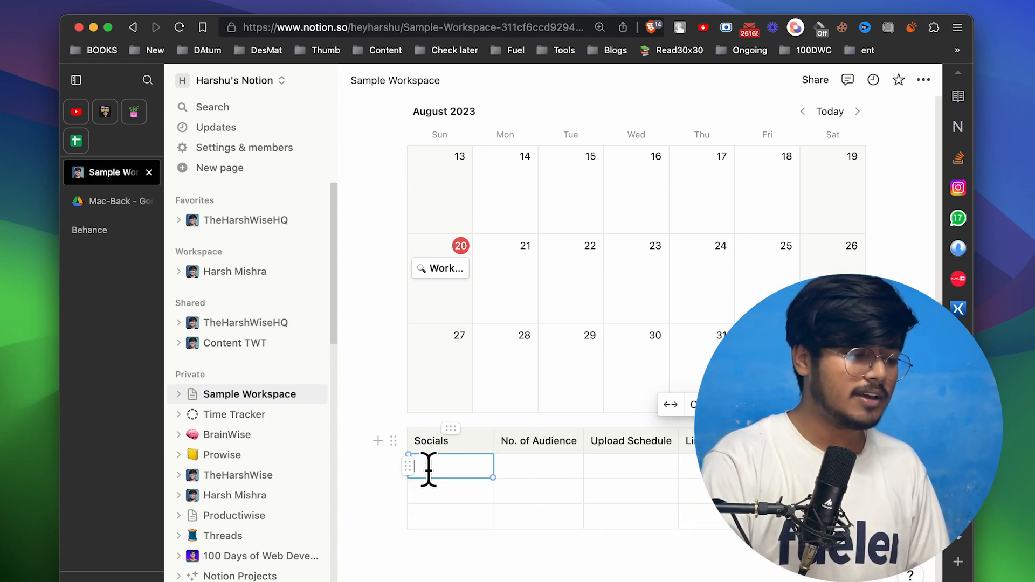
{"action": "type", "text": "Instagram"}
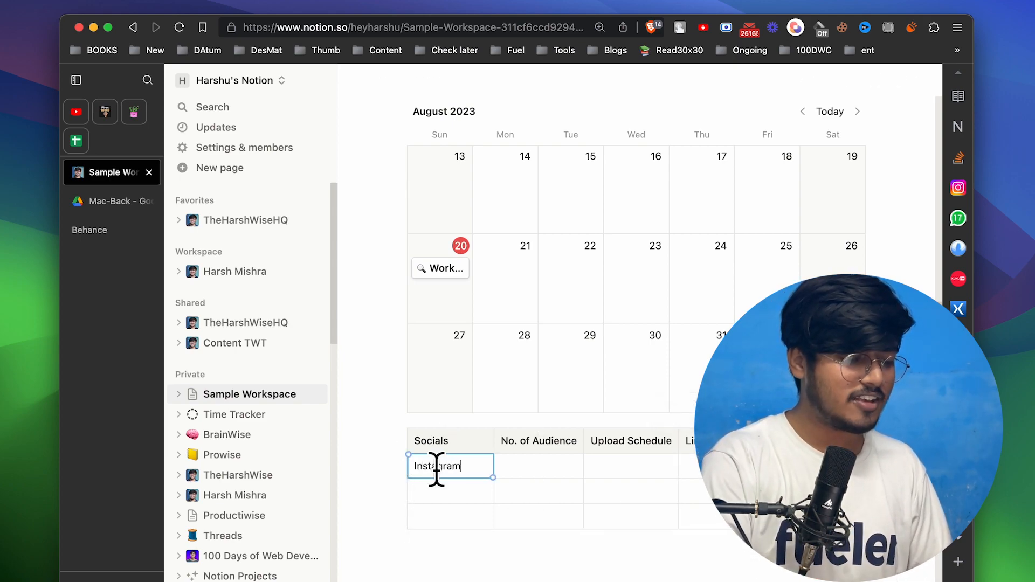
{"action": "left_click", "coordinate": [444, 491]}
{"action": "type", "text": "Fac"}
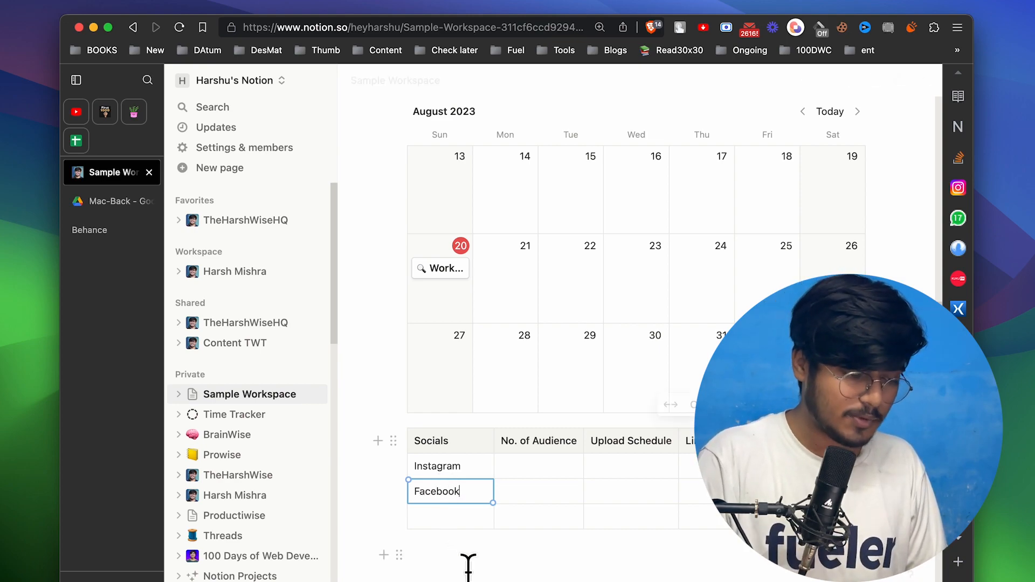
{"action": "type", "text": "ebook"}
{"action": "left_click", "coordinate": [459, 516]}
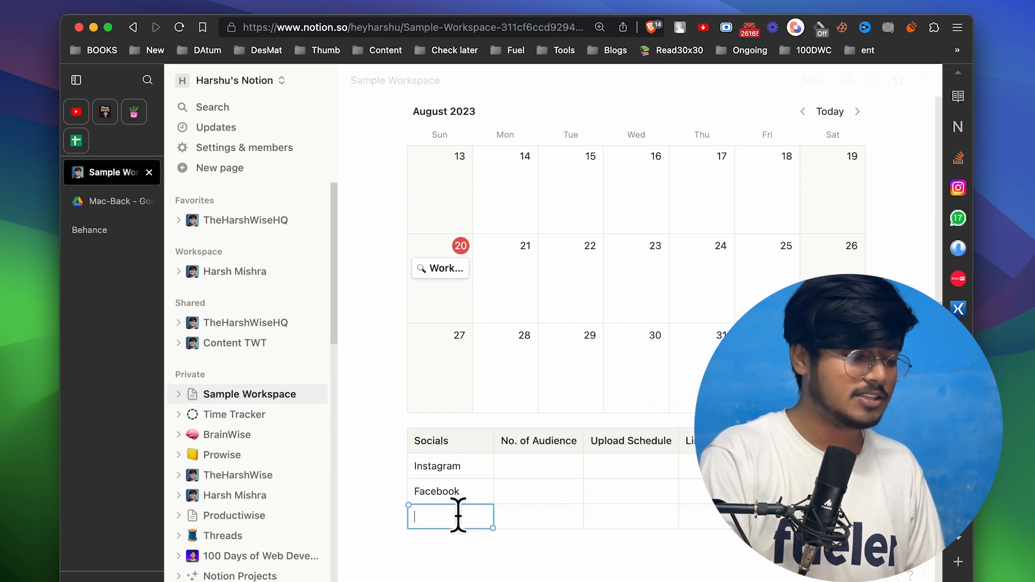
{"action": "type", "text": "twi"}
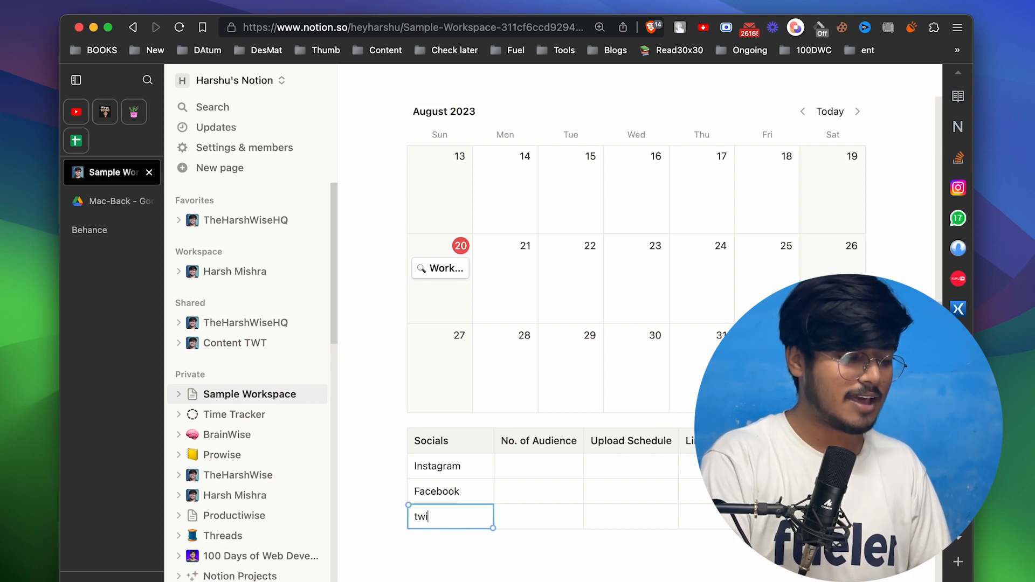
{"action": "type", "text": "Twitter (x)"}
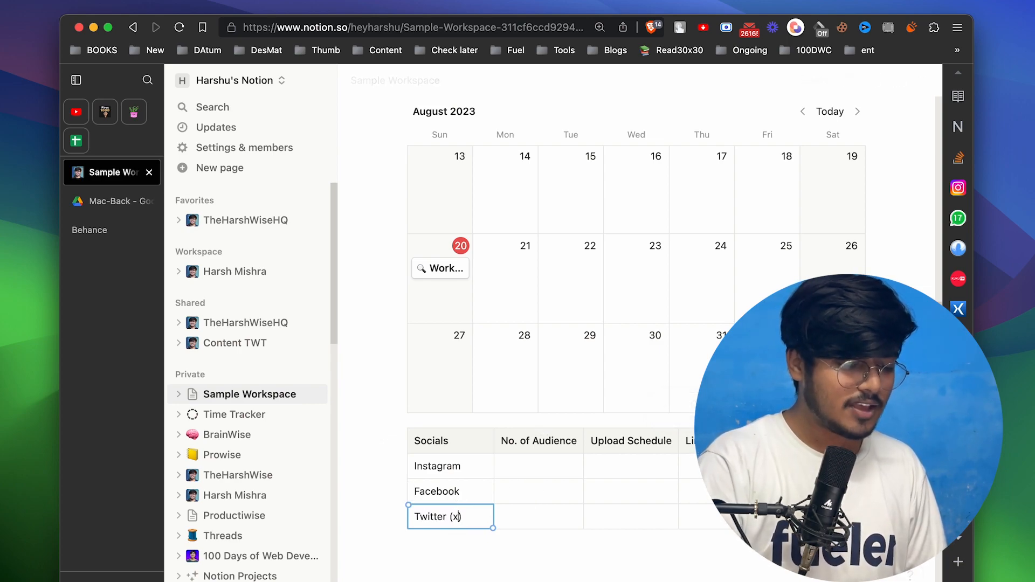
Step: Enter audience numbers 1050 for Instagram, 1 for Facebook and 90 for Twitter (x), and add the Instagram and Twitter profile links
{"action": "left_click", "coordinate": [556, 466]}
{"action": "type", "text": "1050"}
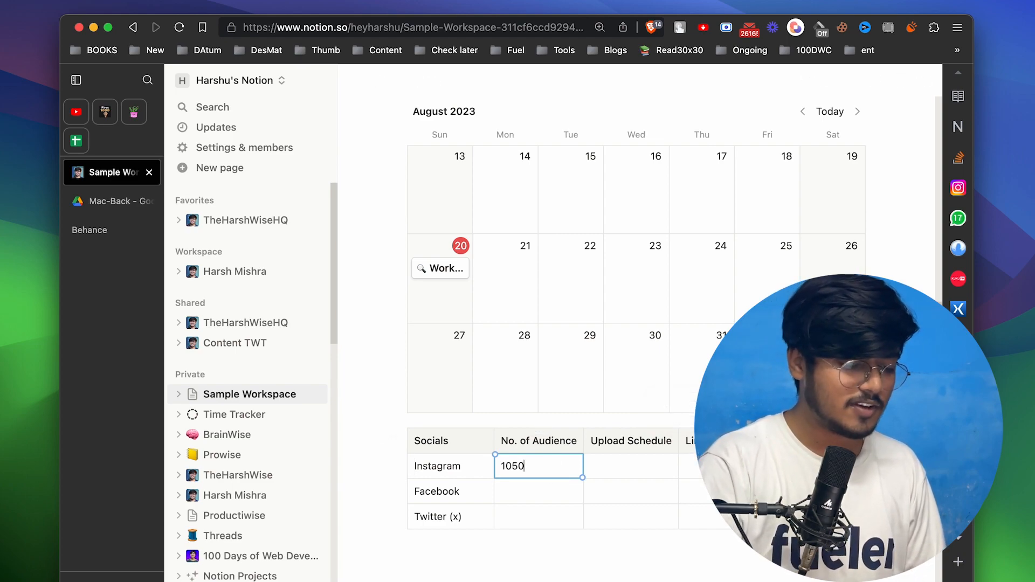
{"action": "left_click", "coordinate": [567, 492]}
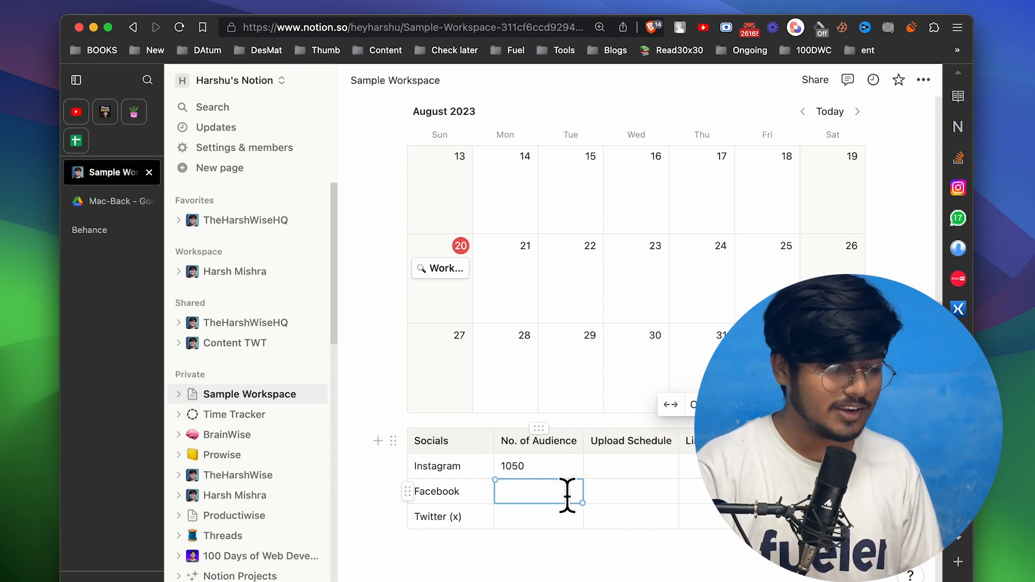
{"action": "type", "text": "1"}
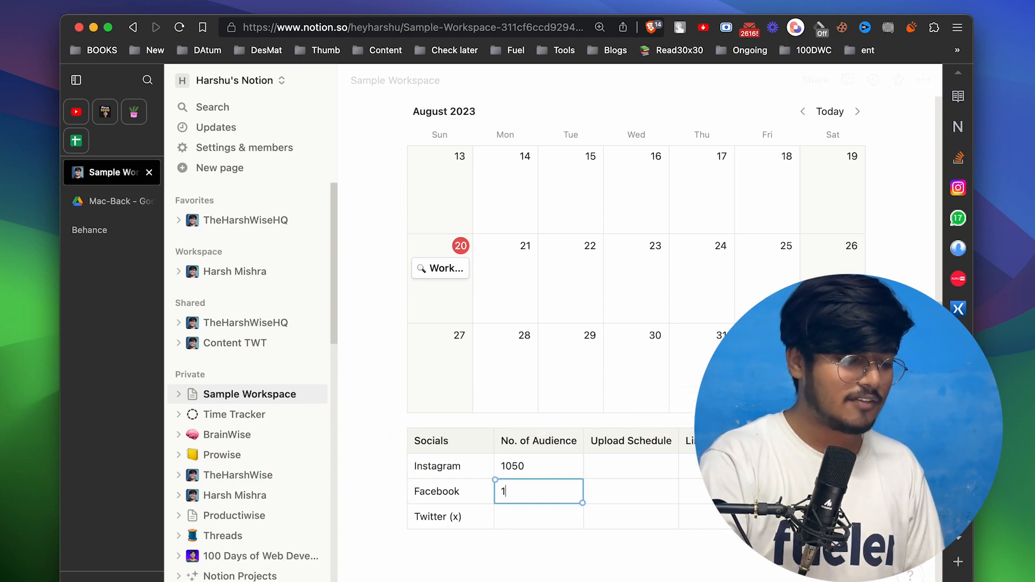
{"action": "left_click", "coordinate": [551, 517]}
{"action": "type", "text": "90"}
{"action": "left_click", "coordinate": [639, 466]}
{"action": "left_click", "coordinate": [722, 466]}
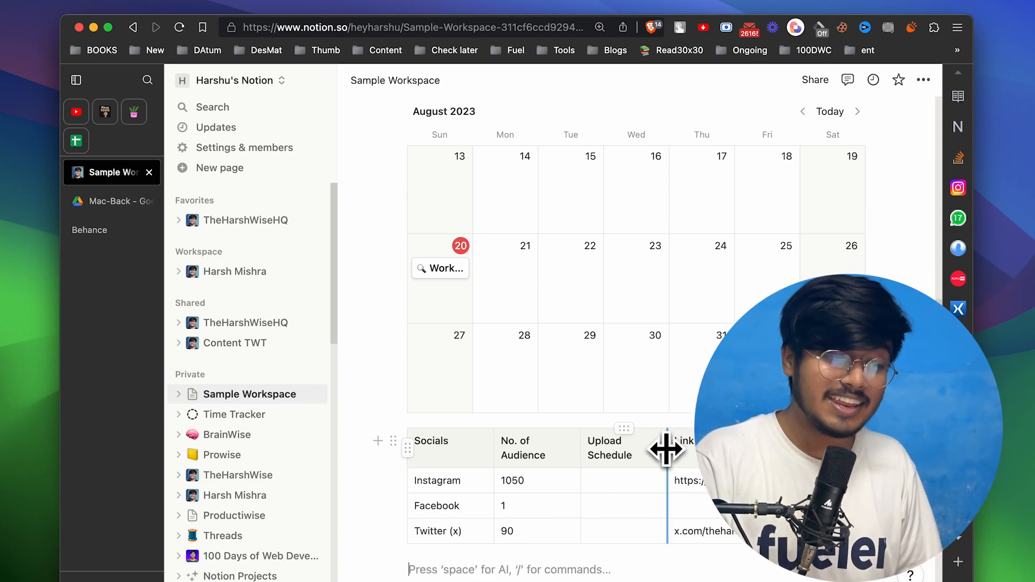
Step: Widen the Upload Schedule and No. of Audience columns so each header fits on one line
{"action": "left_click_drag", "start_coordinate": [666, 449], "coordinate": [749, 449]}
{"action": "left_click", "coordinate": [648, 450]}
{"action": "left_click_drag", "start_coordinate": [582, 446], "coordinate": [669, 447]}
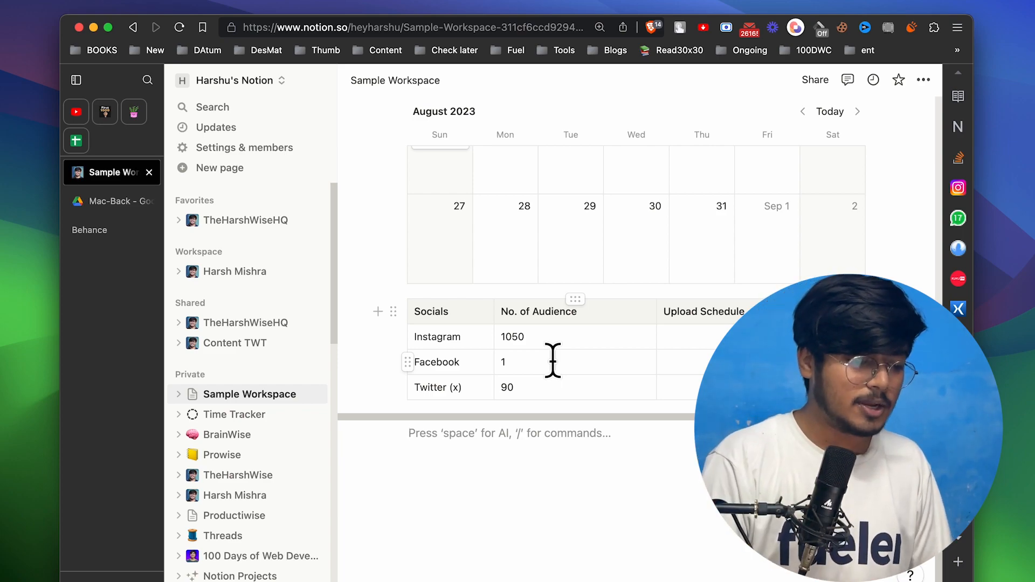
Step: Add a Heading 1 block reading "Table 1" below the socials table
{"action": "left_click", "coordinate": [527, 435]}
{"action": "type", "text": "/"}
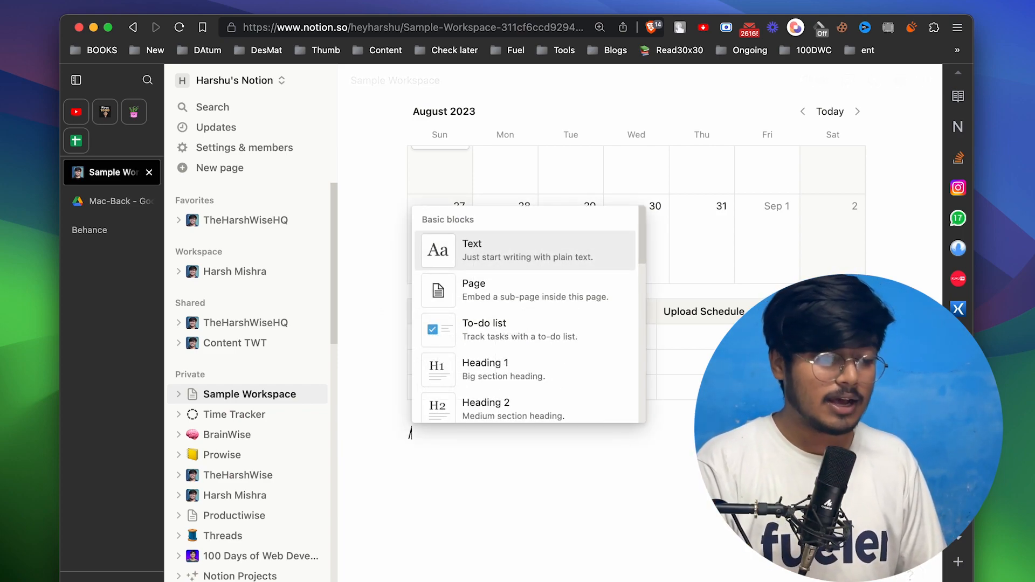
{"action": "left_click", "coordinate": [541, 372]}
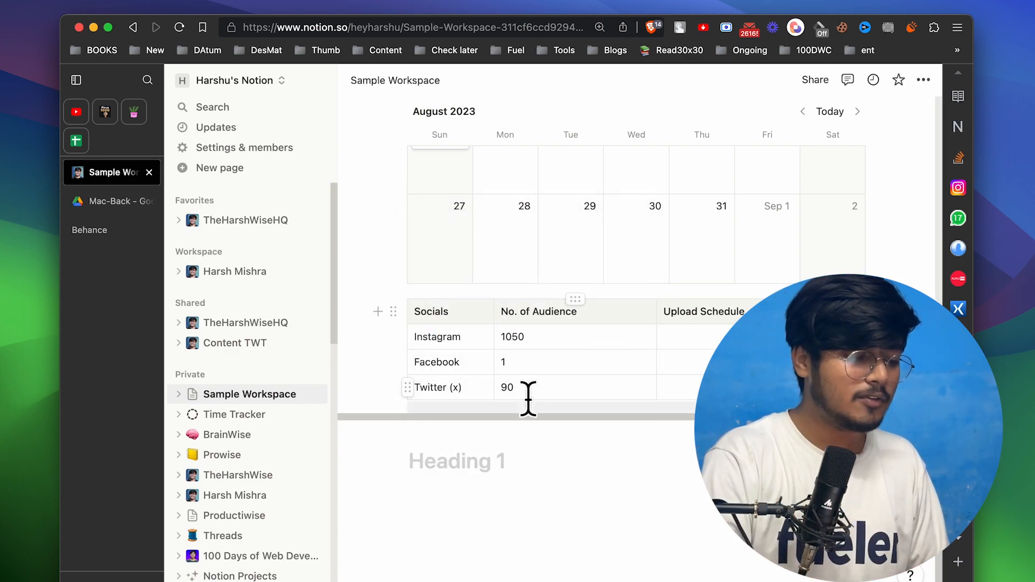
{"action": "type", "text": "Table 1"}
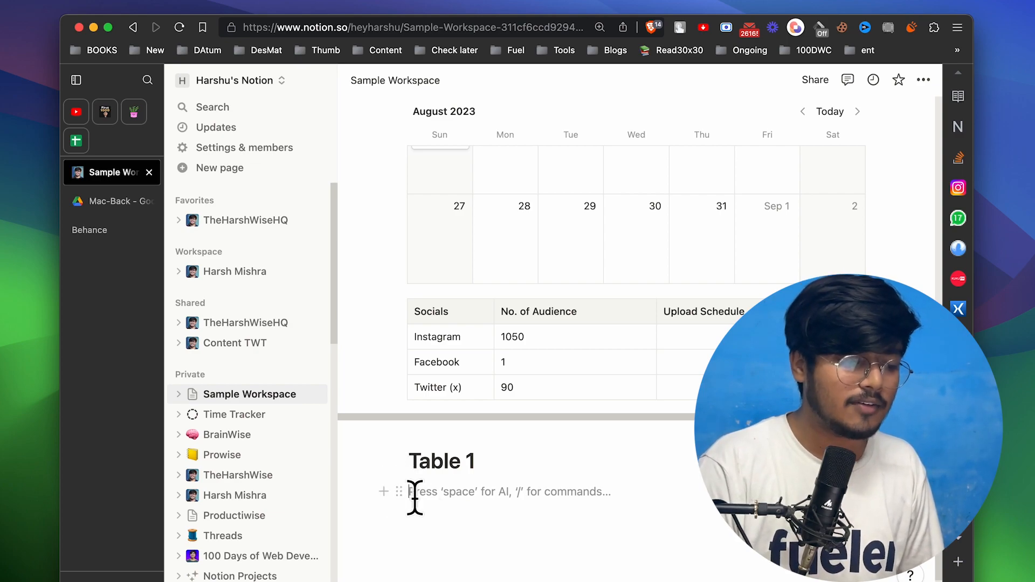
Step: Move the "Table 1" heading directly above the socials table
{"action": "scroll", "coordinate": [415, 498], "scroll_direction": "up", "scroll_amount": 5}
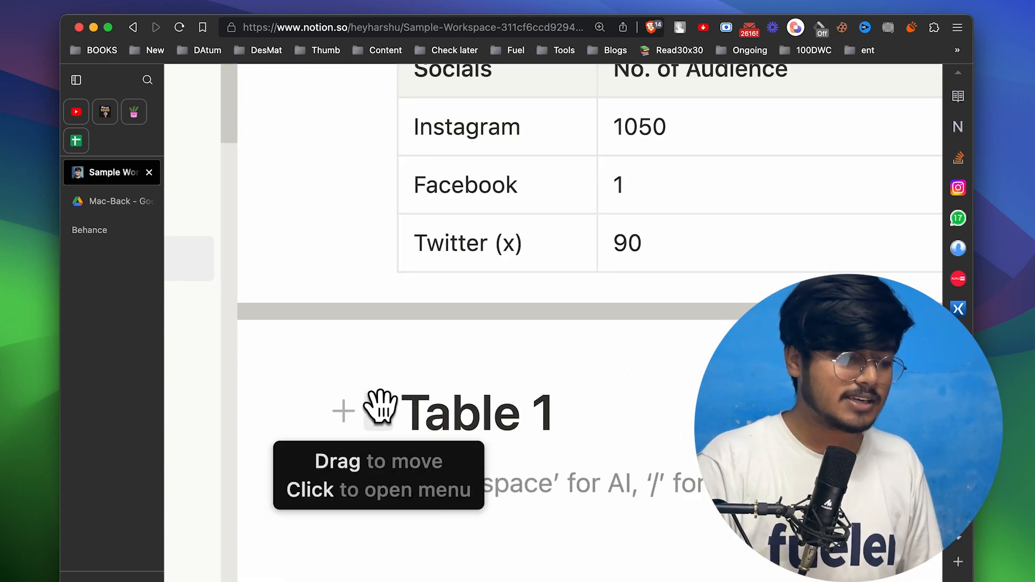
{"action": "scroll", "coordinate": [380, 408], "scroll_direction": "down", "scroll_amount": 5}
{"action": "left_click_drag", "start_coordinate": [386, 397], "coordinate": [400, 162]}
{"action": "scroll", "coordinate": [432, 224], "scroll_direction": "down", "scroll_amount": 5}
Step: Add a Heading 1 reading "Database" and place it above the Yearly database! views, separated from the sub-page links by blank space
{"action": "scroll", "coordinate": [526, 356], "scroll_direction": "up", "scroll_amount": 7}
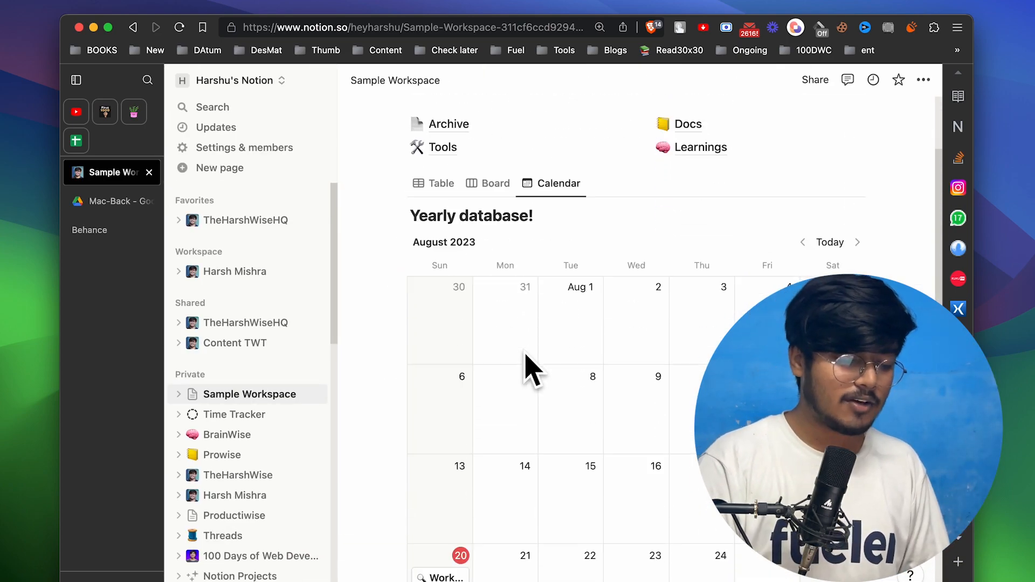
{"action": "scroll", "coordinate": [531, 370], "scroll_direction": "down", "scroll_amount": 10}
{"action": "type", "text": "databa"}
{"action": "key", "text": "BackSpace"}
{"action": "key", "text": "BackSpace"}
{"action": "key", "text": "BackSpace"}
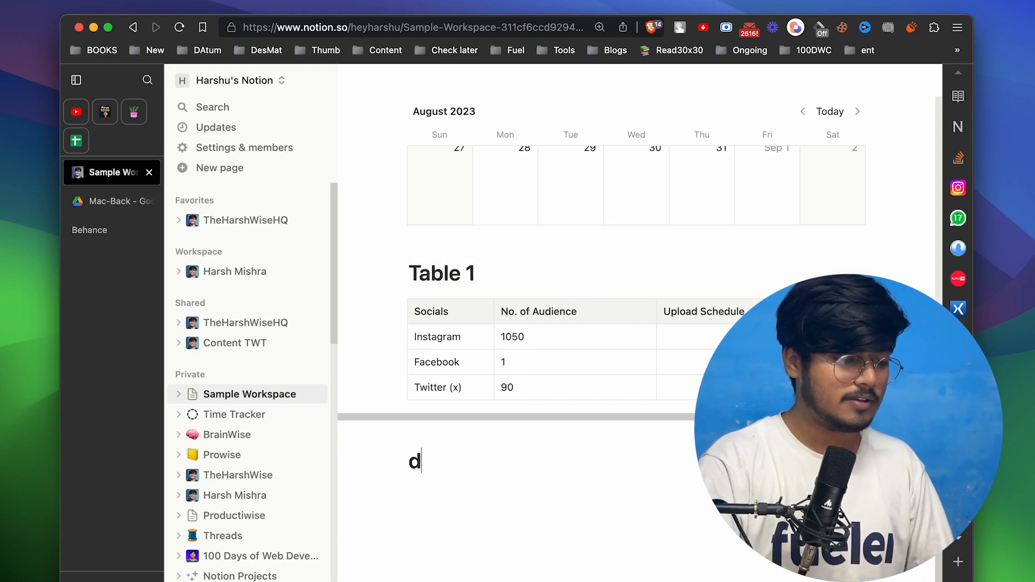
{"action": "key", "text": "BackSpace"}
{"action": "type", "text": "Database"}
{"action": "left_click_drag", "start_coordinate": [380, 461], "coordinate": [416, 280]}
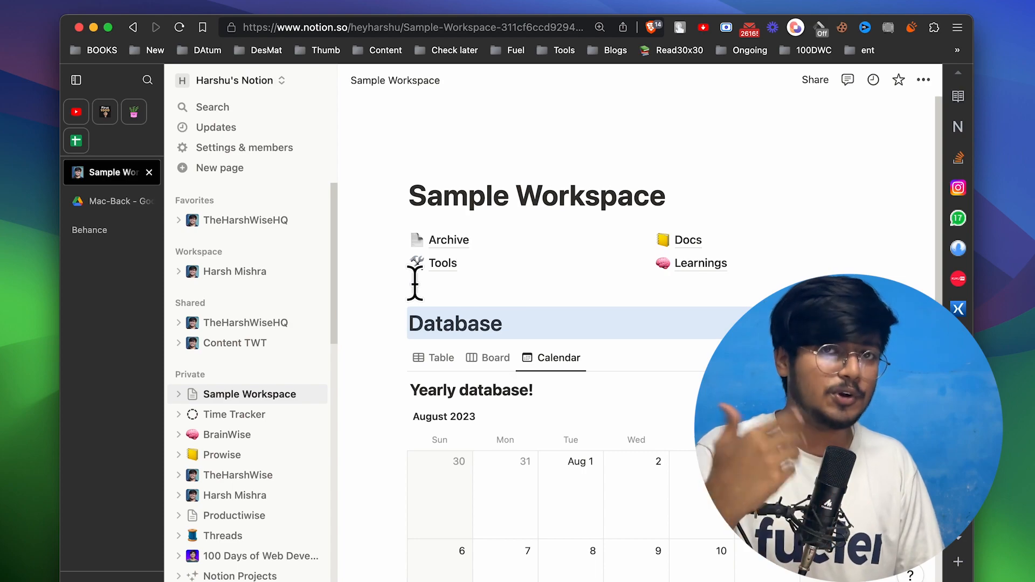
{"action": "left_click", "coordinate": [415, 284]}
{"action": "key", "text": "Down"}
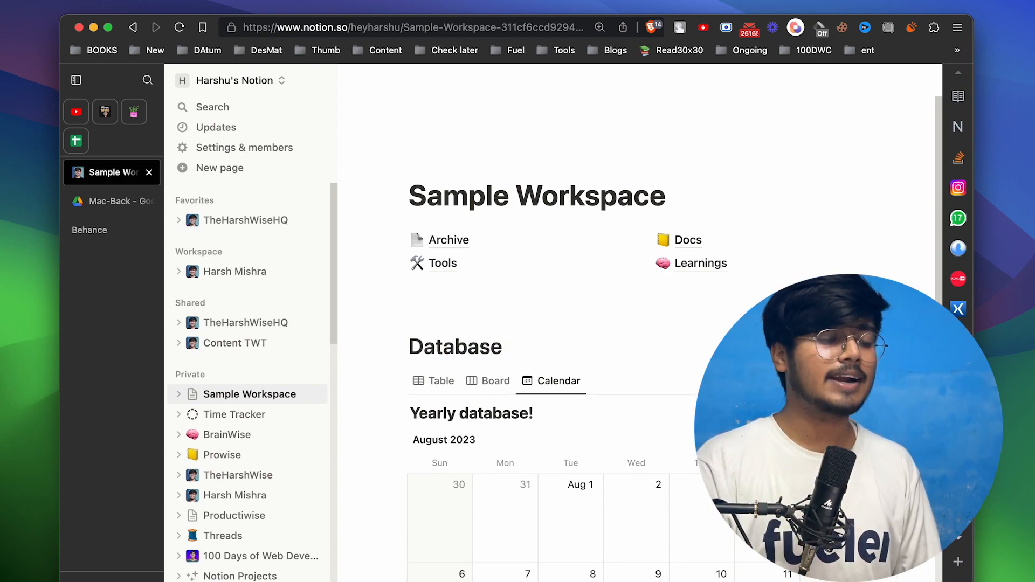
Step: Add a Heading 1 block reading "Intro" and place it above the sub-page columns
{"action": "scroll", "coordinate": [435, 458], "scroll_direction": "down", "scroll_amount": 15}
{"action": "left_click", "coordinate": [441, 479]}
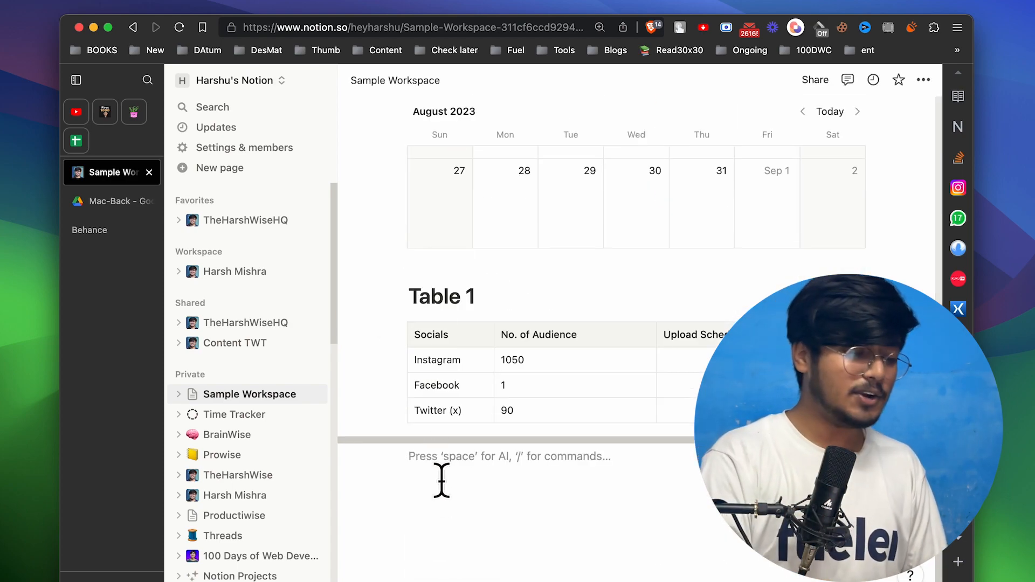
{"action": "key", "text": "space"}
{"action": "key", "text": "BackSpace"}
{"action": "type", "text": "/"}
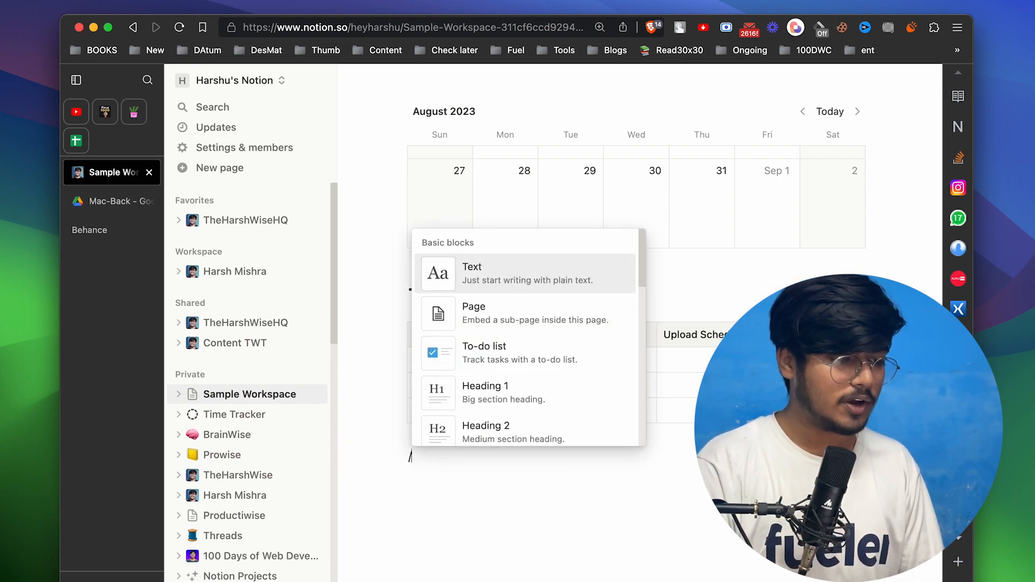
{"action": "type", "text": "h1"}
{"action": "key", "text": "Return"}
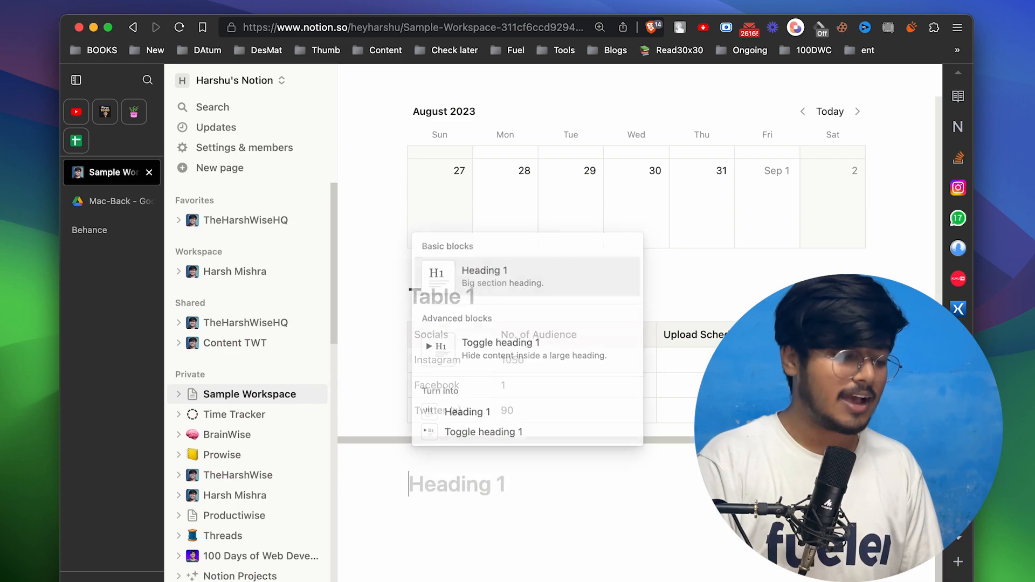
{"action": "type", "text": "H"}
{"action": "key", "text": "BackSpace"}
{"action": "type", "text": "Intro"}
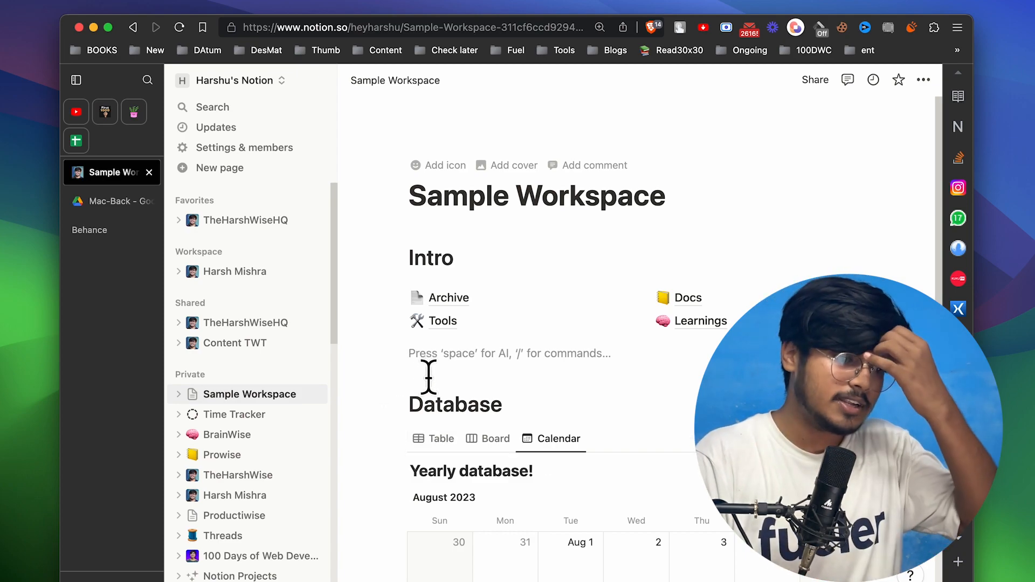
Step: Open the "Working on Workspace!" entry in the calendar and continue with an empty page
{"action": "scroll", "coordinate": [427, 370], "scroll_direction": "down", "scroll_amount": 7}
{"action": "left_click", "coordinate": [441, 441]}
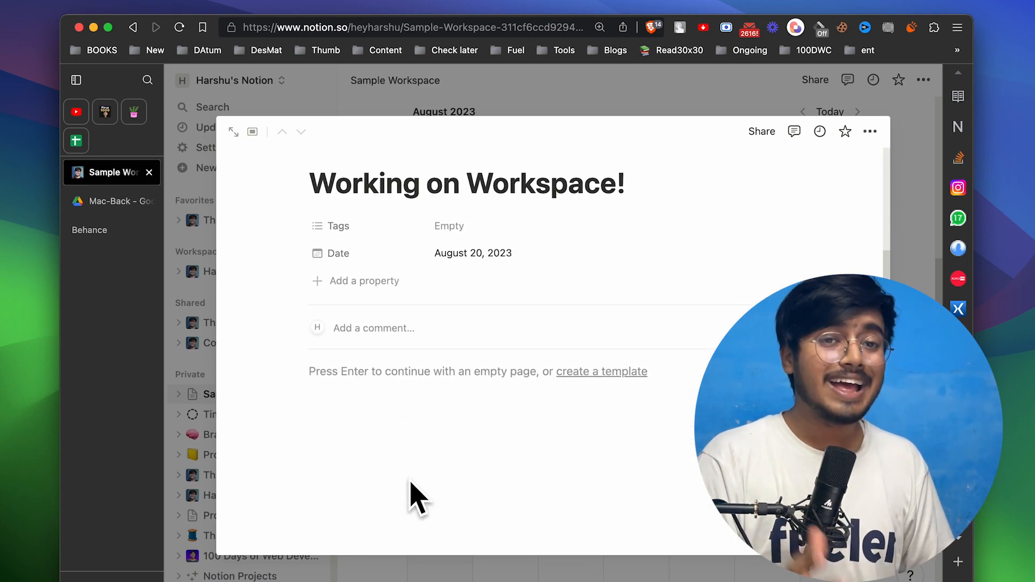
{"action": "key", "text": "Return"}
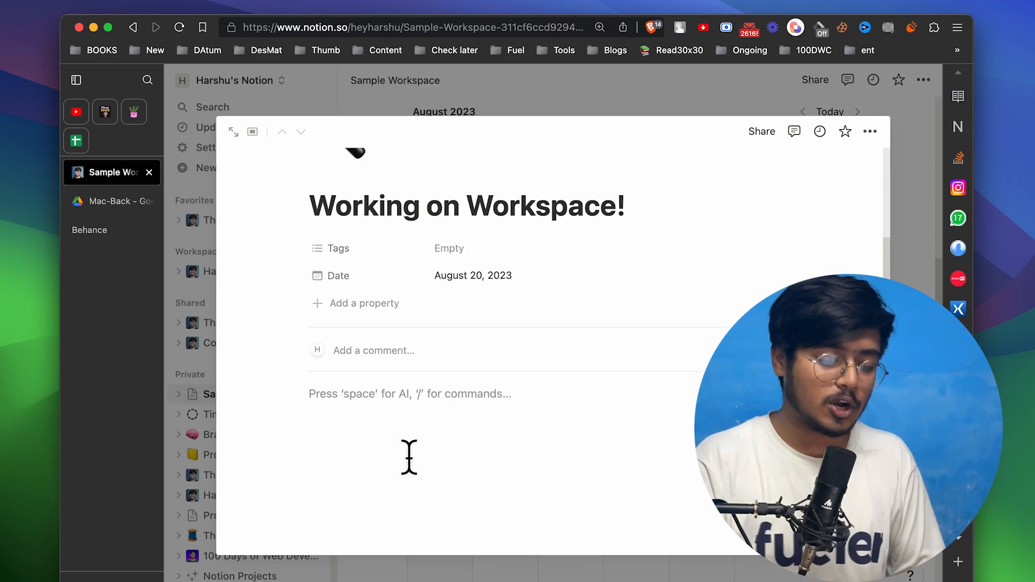
Step: Add a Heading 1 reading "Intro :" to the body of the "Working on Workspace!" entry
{"action": "type", "text": "/h1"}
{"action": "key", "text": "Return"}
{"action": "type", "text": "Inr"}
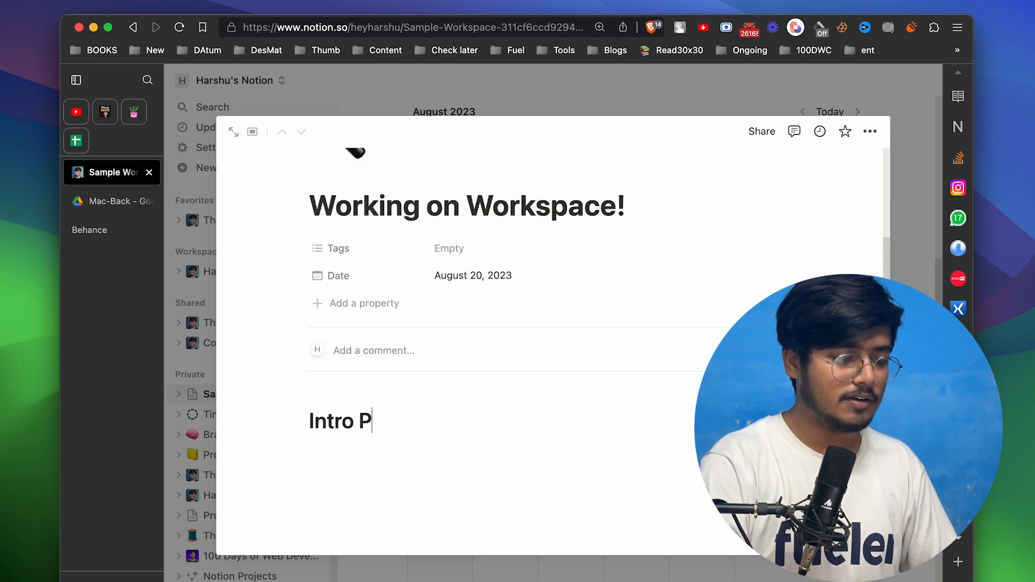
{"action": "type", "text": "ide"}
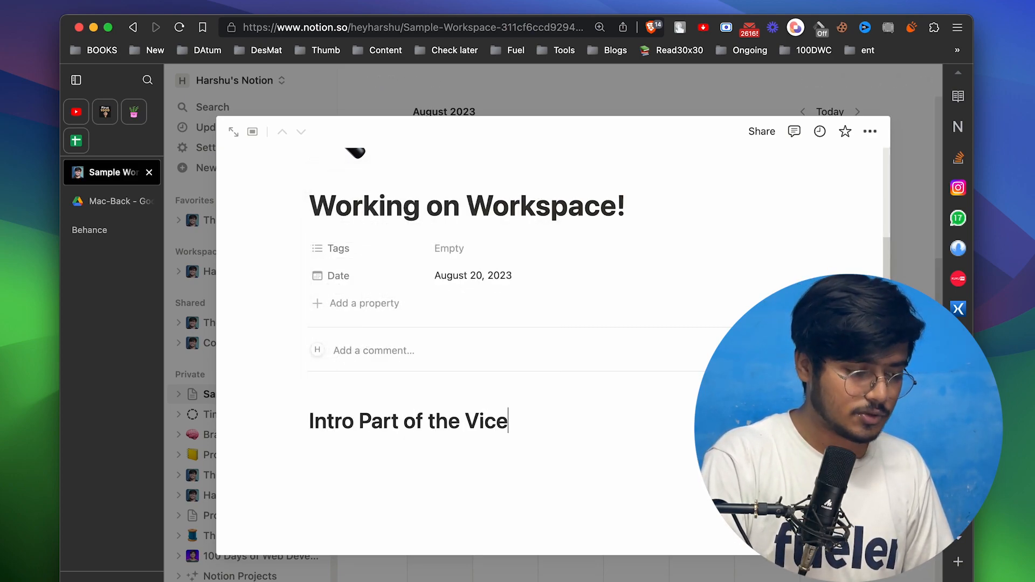
{"action": "key", "text": "BackSpace"}
{"action": "key", "text": "BackSpace"}
{"action": "key", "text": "BackSpace"}
{"action": "key", "text": "BackSpace"}
{"action": "key", "text": "BackSpace"}
{"action": "key", "text": "BackSpace"}
{"action": "key", "text": "BackSpace"}
{"action": "key", "text": "BackSpace"}
{"action": "key", "text": "BackSpace"}
{"action": "key", "text": "BackSpace"}
{"action": "key", "text": "BackSpace"}
{"action": "key", "text": "BackSpace"}
{"action": "key", "text": "BackSpace"}
{"action": "key", "text": "BackSpace"}
{"action": "key", "text": "BackSpace"}
{"action": "key", "text": "BackSpace"}
{"action": "key", "text": "BackSpace"}
{"action": "type", "text": ":"}
{"action": "key", "text": "Return"}
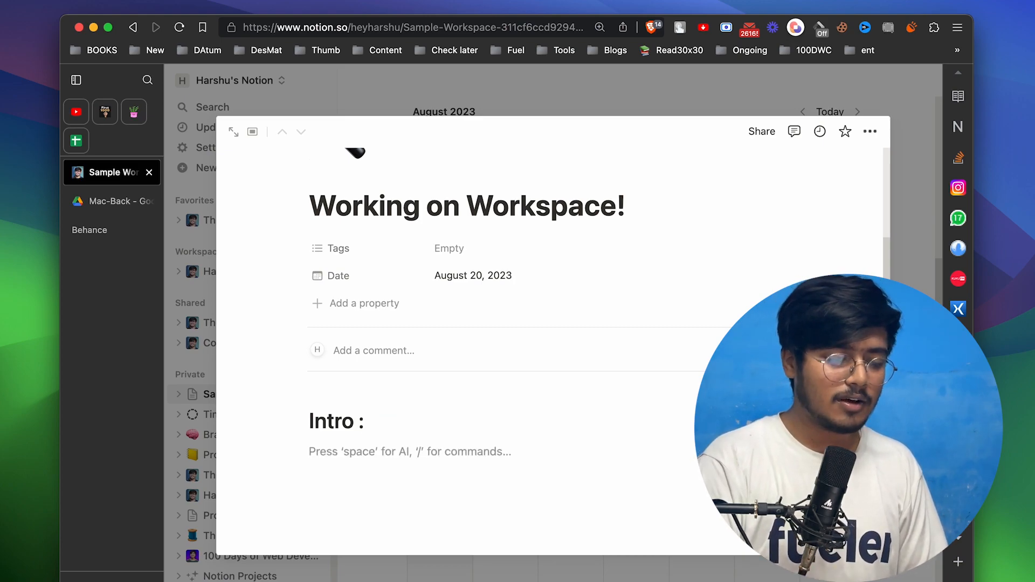
Step: Add an empty Heading 1 below "Intro :" and turn the "Intro :" heading into a Toggle heading 1
{"action": "type", "text": "/h1"}
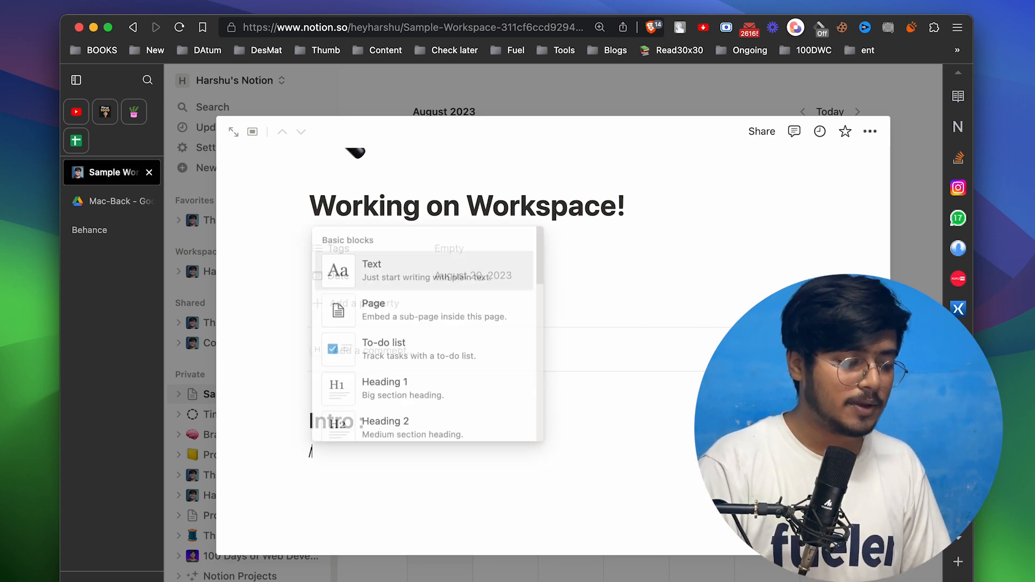
{"action": "key", "text": "Return"}
{"action": "right_click", "coordinate": [300, 420]}
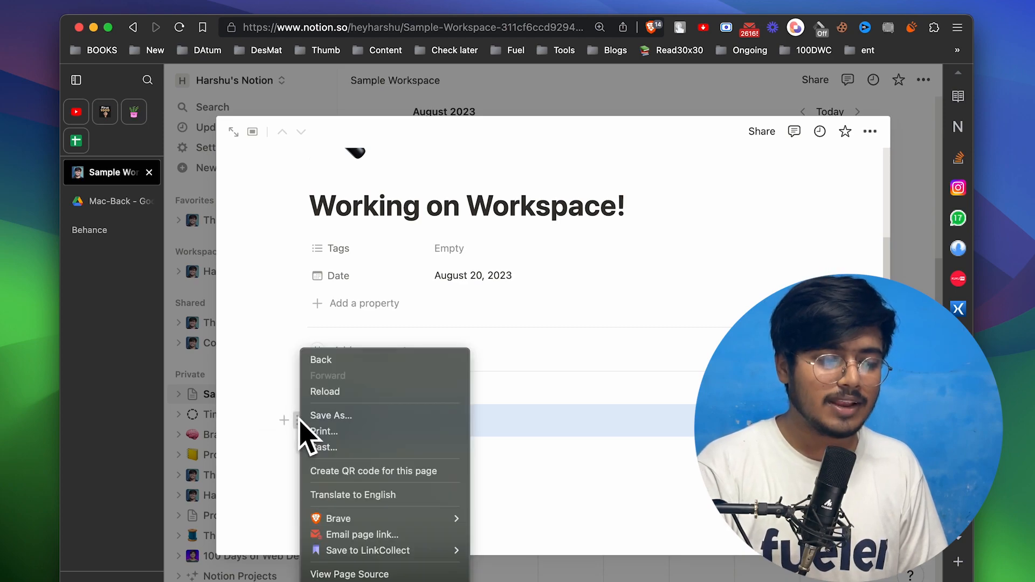
{"action": "key", "text": "Escape"}
{"action": "left_click", "coordinate": [299, 421]}
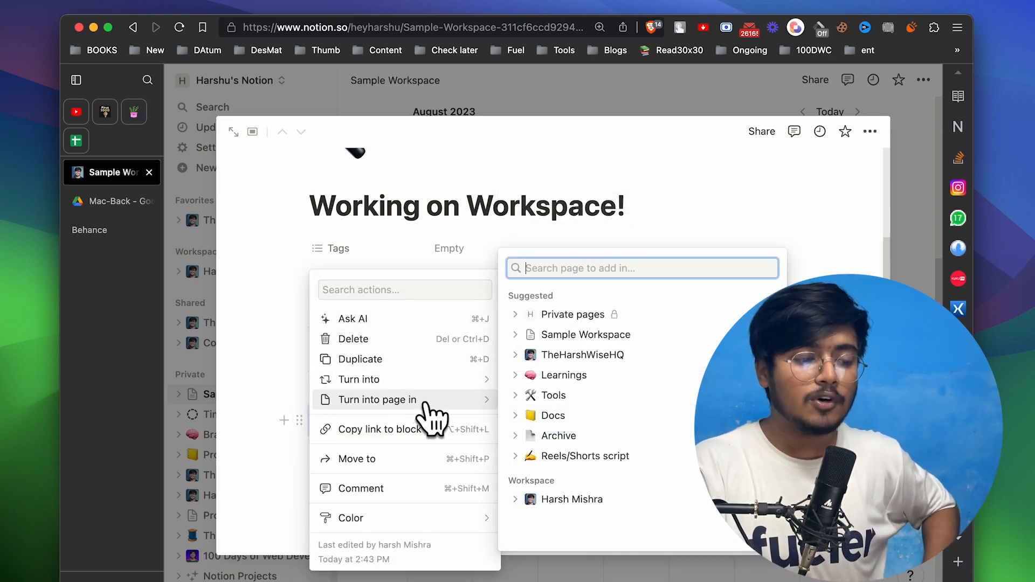
{"action": "mouse_move", "coordinate": [397, 378]}
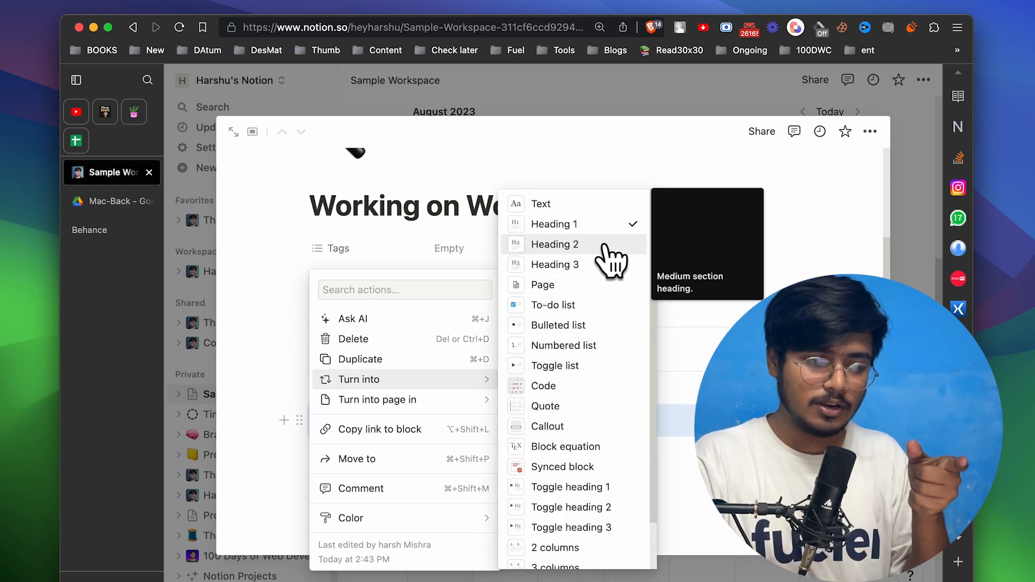
{"action": "left_click", "coordinate": [583, 487]}
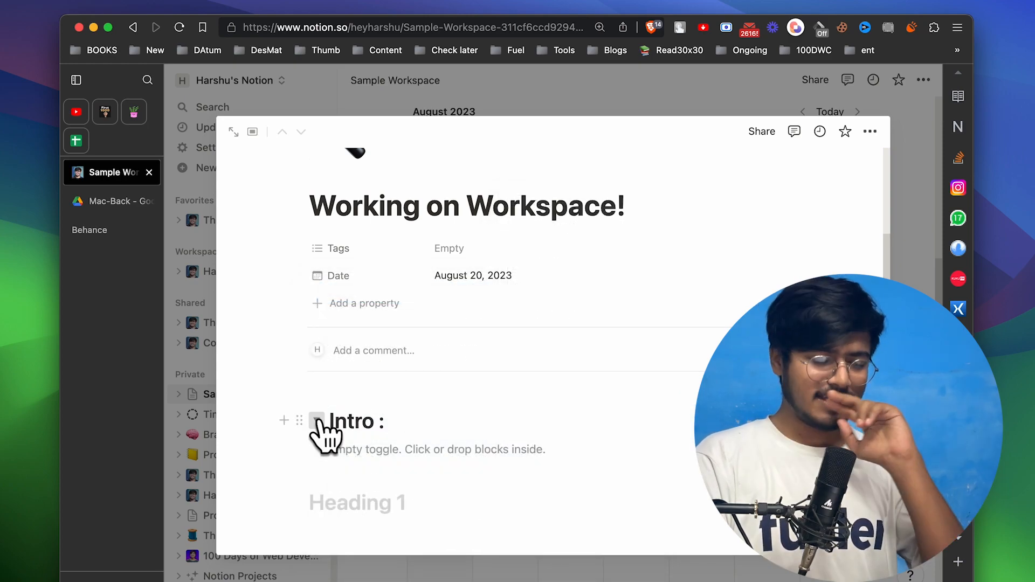
Step: Insert a simple table inside the "Intro :" toggle, and collapse and reopen the toggle to check it
{"action": "left_click", "coordinate": [359, 449]}
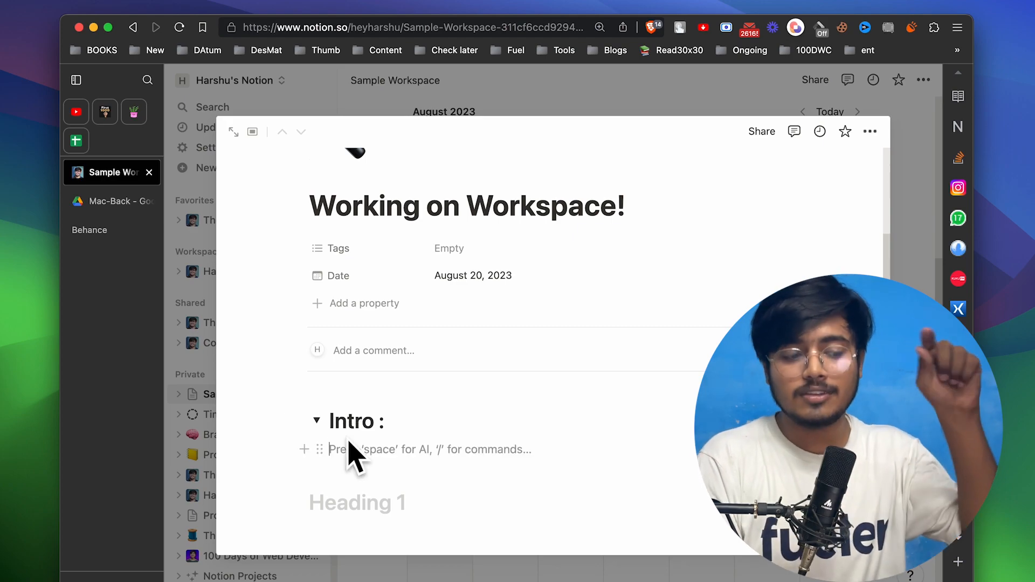
{"action": "left_click", "coordinate": [316, 420]}
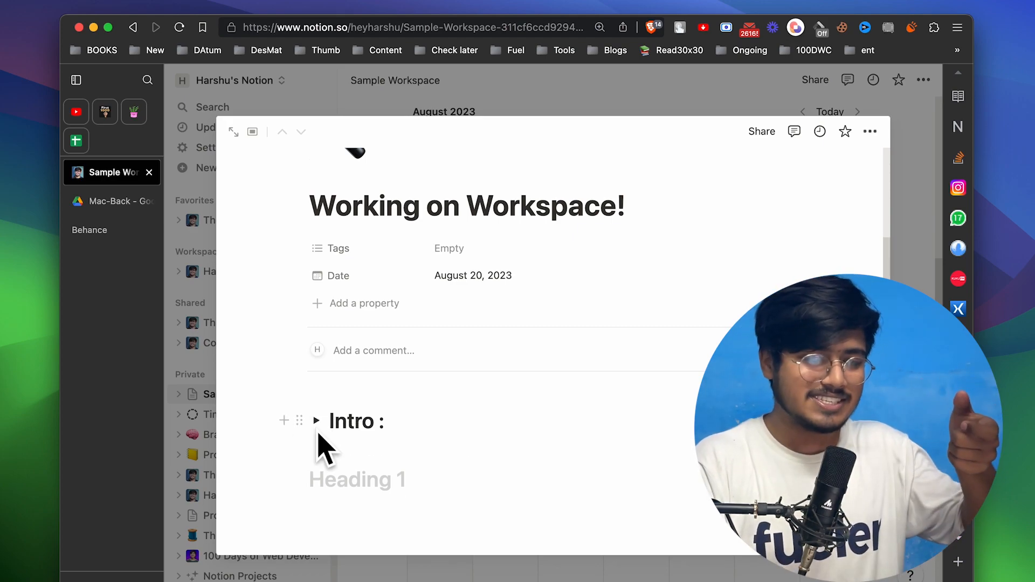
{"action": "left_click", "coordinate": [316, 422]}
{"action": "left_click", "coordinate": [370, 449]}
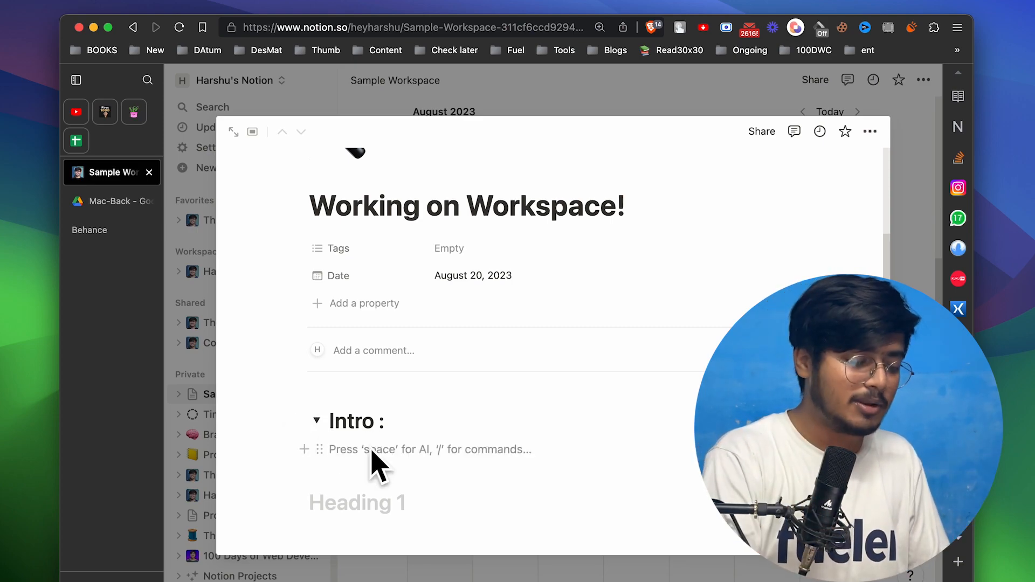
{"action": "type", "text": "/table"}
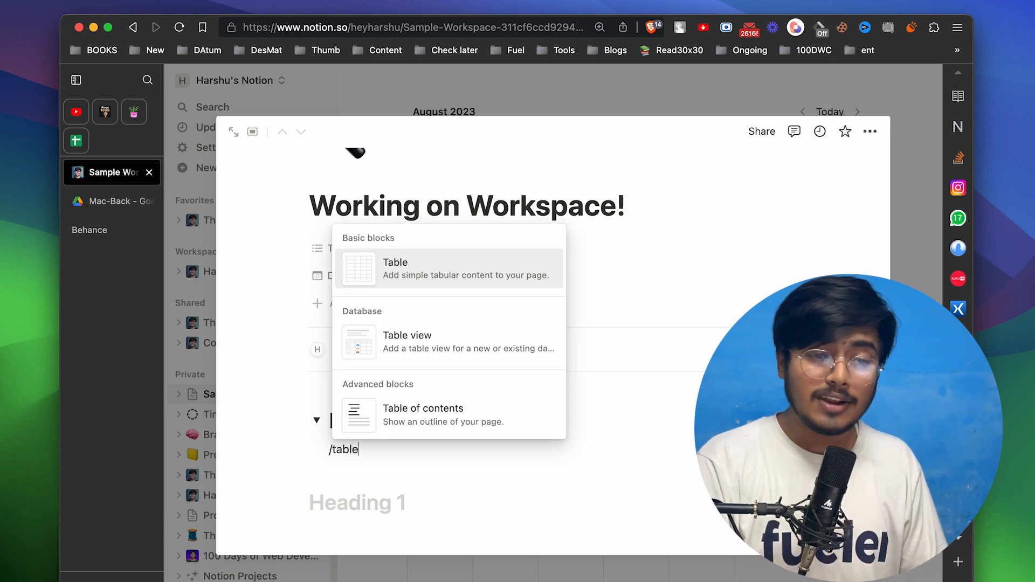
{"action": "key", "text": "Return"}
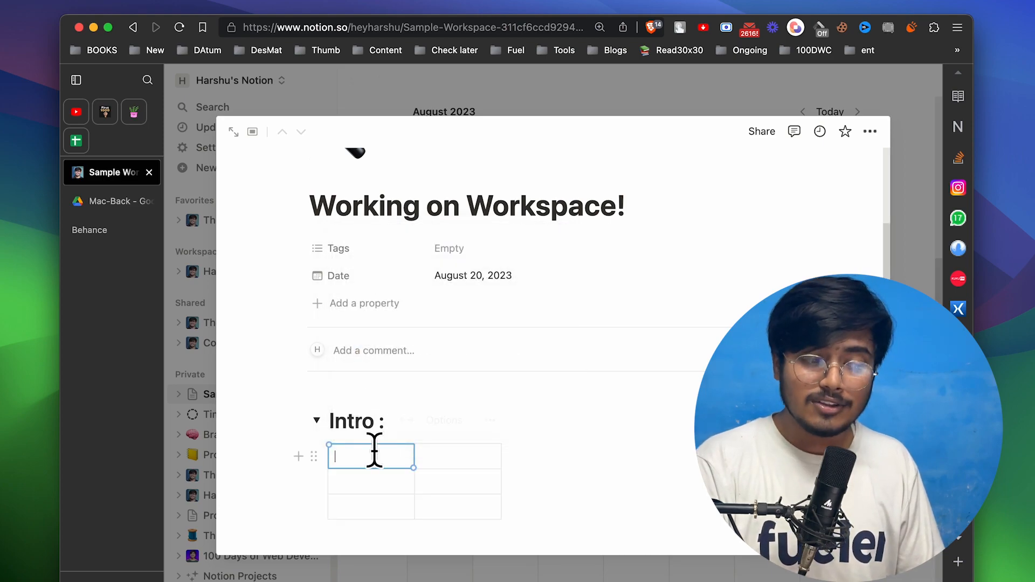
{"action": "left_click", "coordinate": [318, 421]}
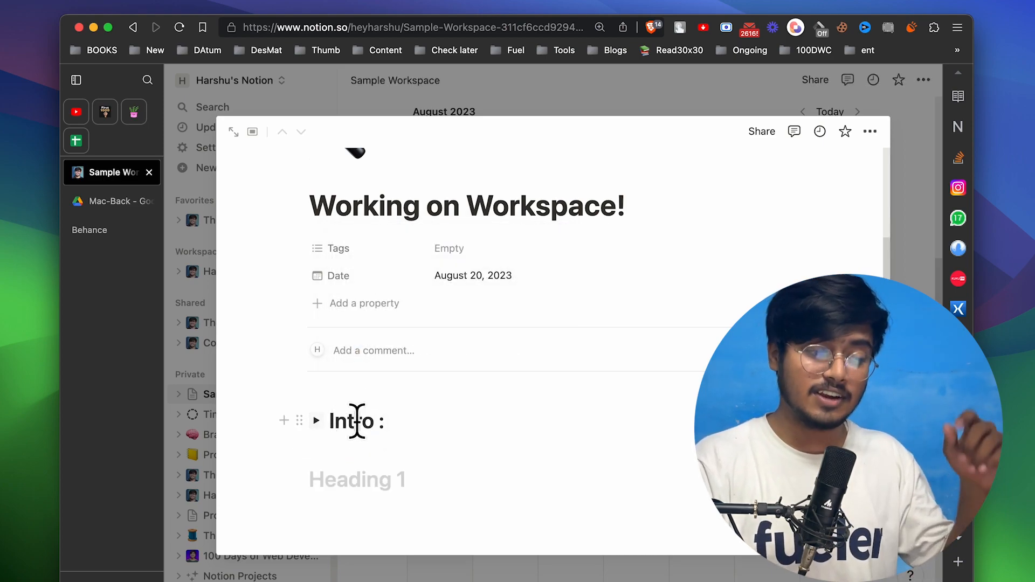
{"action": "left_click", "coordinate": [317, 421]}
Step: Back on the Sample Workspace page, turn "Intro" into a Toggle heading 1 containing the sub-page columns, and collapse it
{"action": "scroll", "coordinate": [310, 167], "scroll_direction": "up", "scroll_amount": 2}
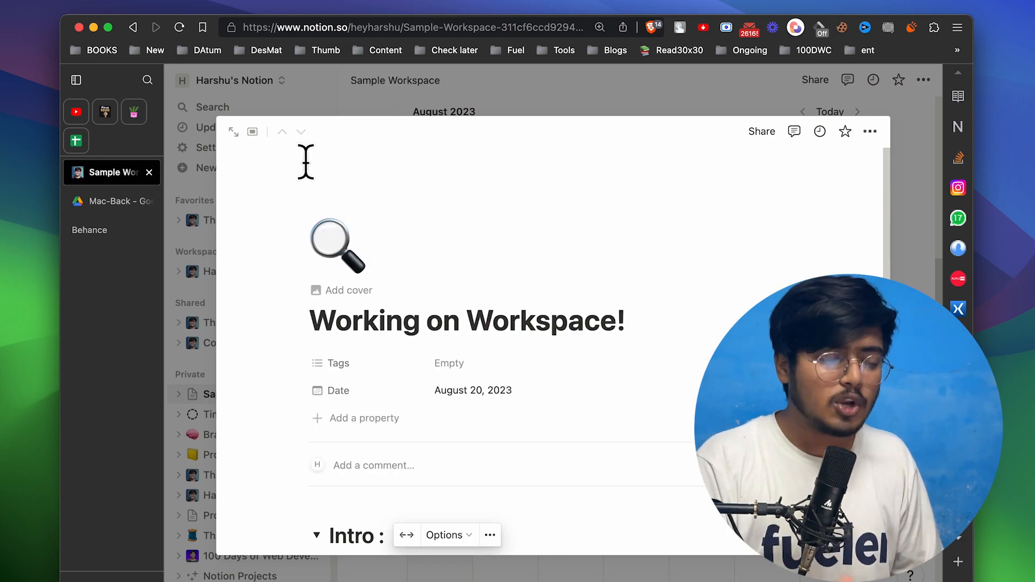
{"action": "left_click", "coordinate": [582, 83]}
{"action": "scroll", "coordinate": [550, 249], "scroll_direction": "up", "scroll_amount": 7}
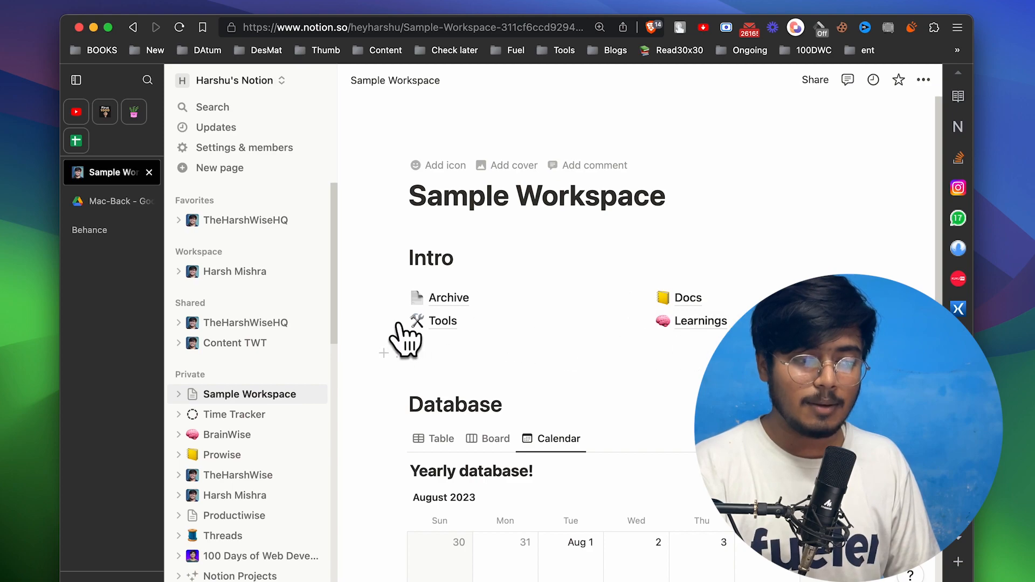
{"action": "left_click", "coordinate": [399, 259]}
{"action": "mouse_move", "coordinate": [337, 215]}
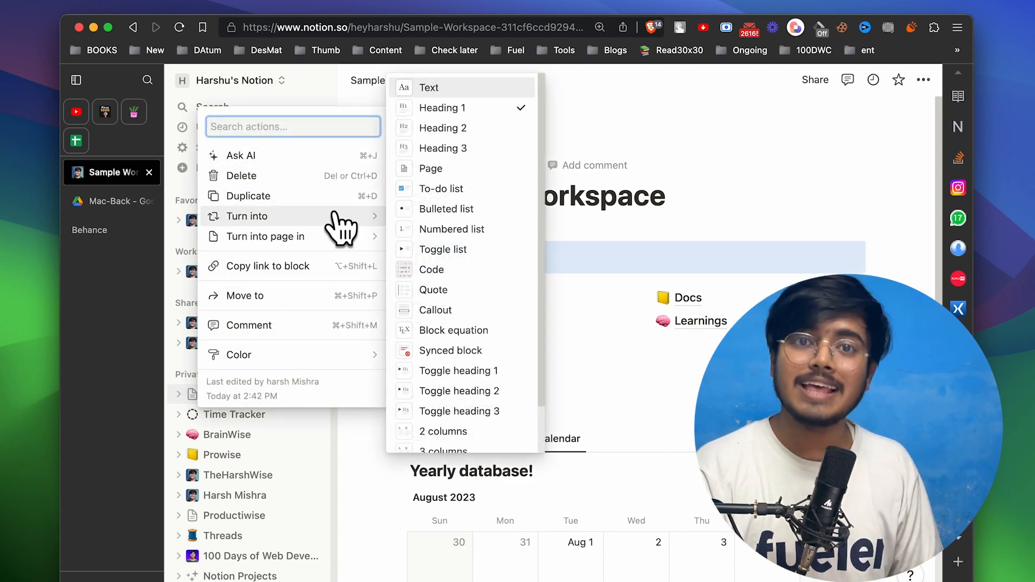
{"action": "left_click", "coordinate": [474, 372]}
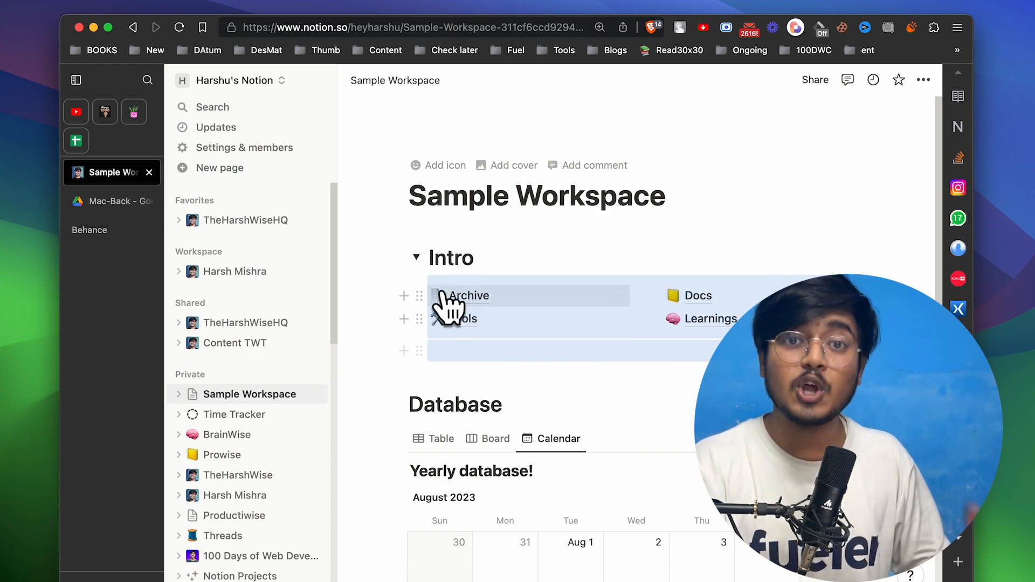
{"action": "left_click", "coordinate": [417, 258]}
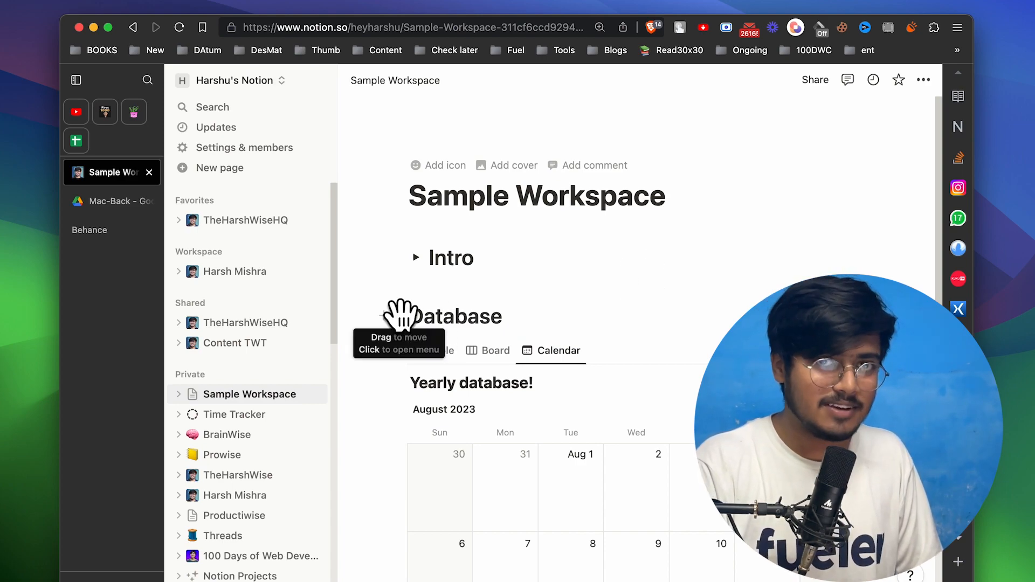
Step: Turn "Database" into a Toggle heading 1, move the Yearly database! block inside it and collapse it
{"action": "left_click", "coordinate": [402, 315]}
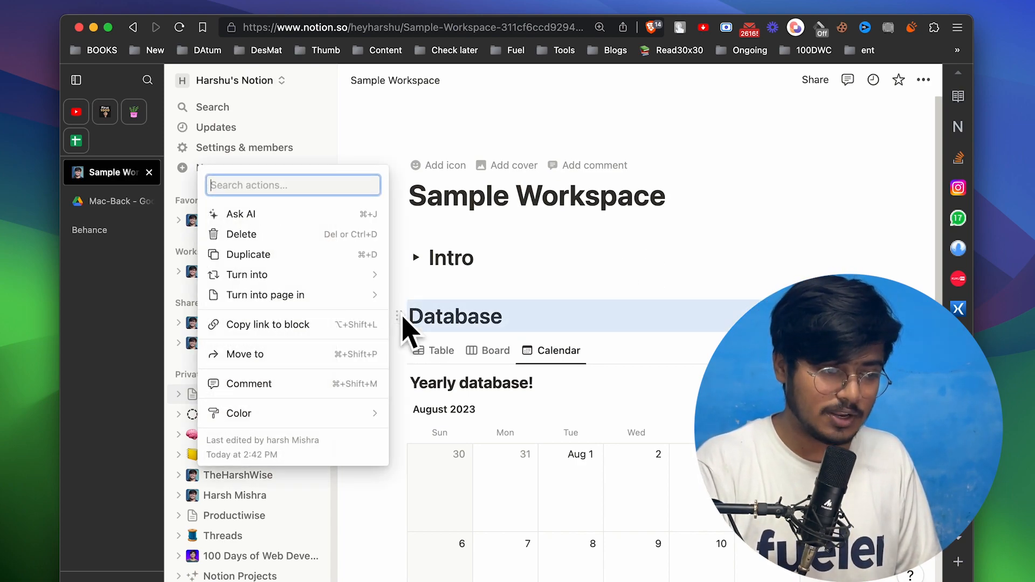
{"action": "mouse_move", "coordinate": [247, 274]}
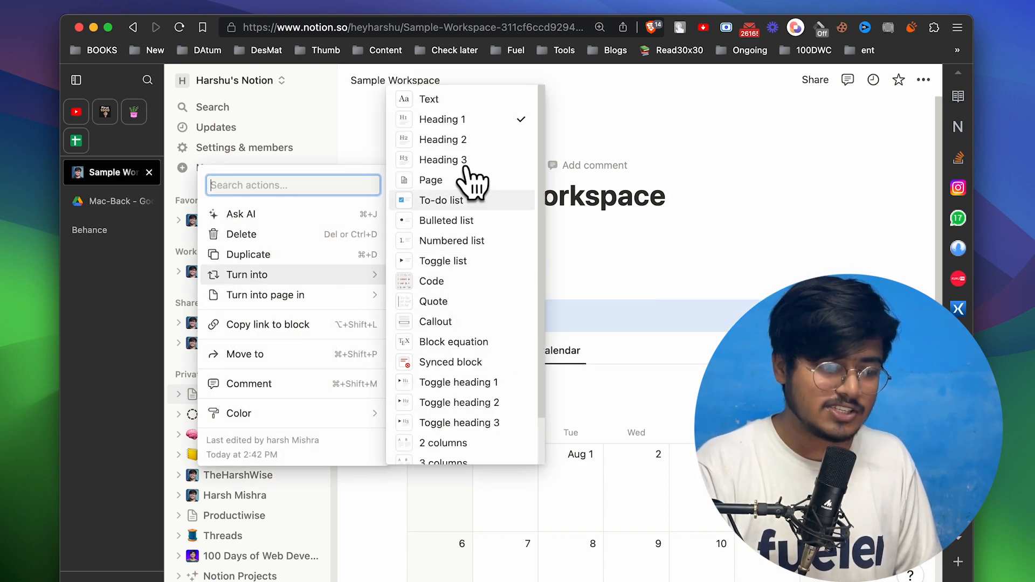
{"action": "left_click", "coordinate": [463, 382]}
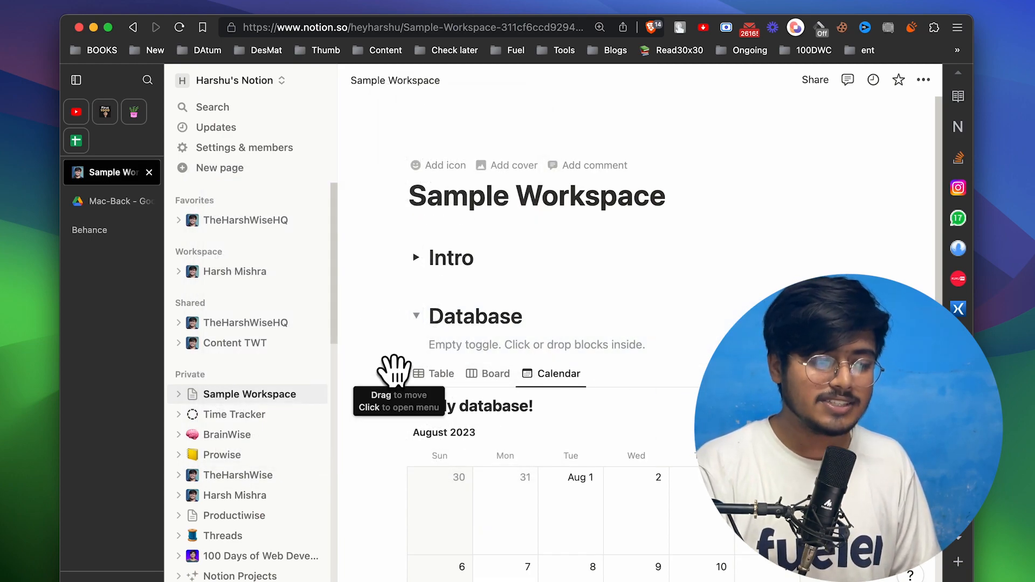
{"action": "left_click_drag", "start_coordinate": [399, 374], "coordinate": [466, 334]}
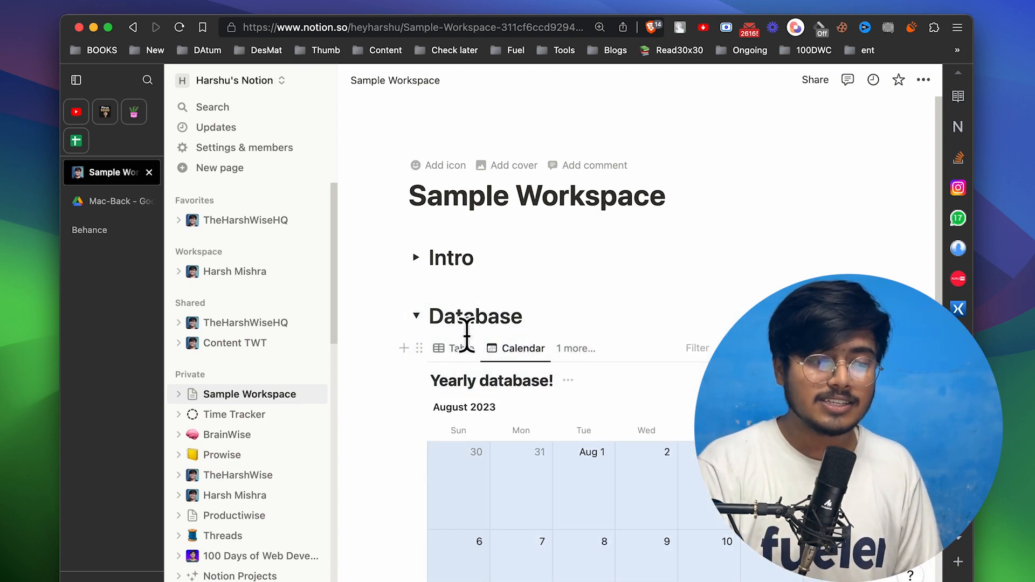
{"action": "left_click", "coordinate": [416, 316]}
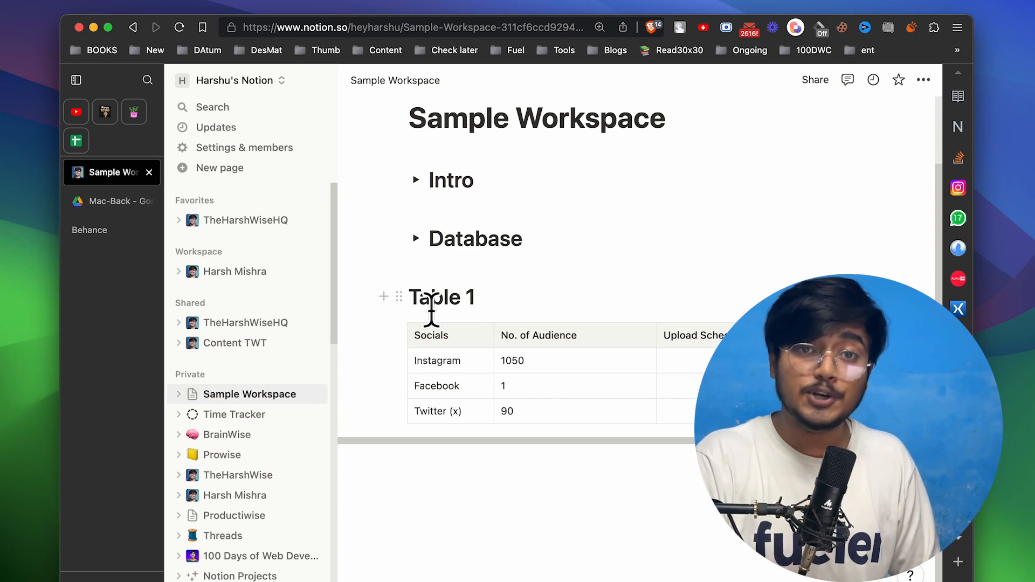
Step: Turn "Table 1" into a Toggle heading 1, place the socials table inside it and collapse it
{"action": "left_click", "coordinate": [399, 297]}
{"action": "mouse_move", "coordinate": [319, 268]}
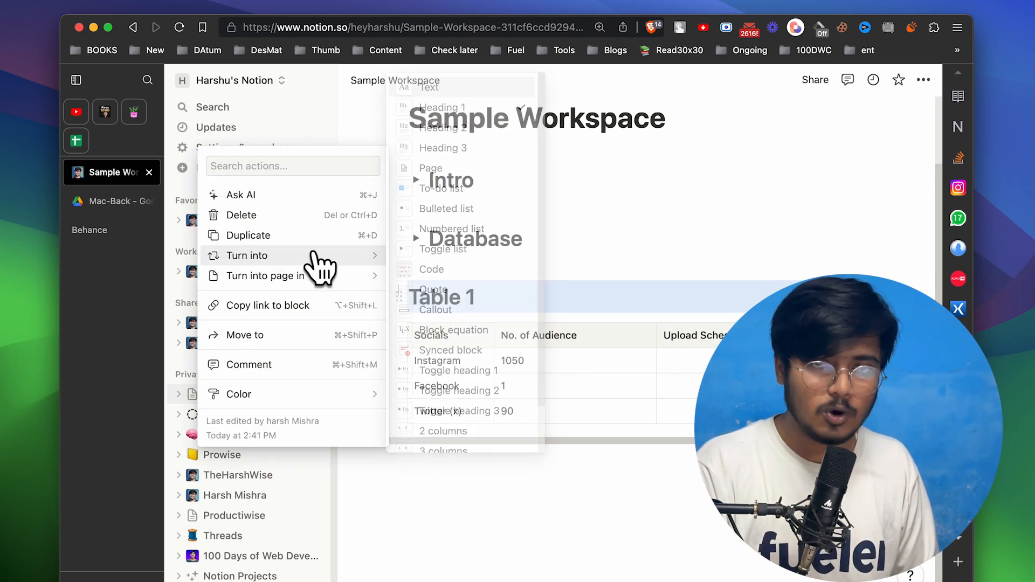
{"action": "left_click", "coordinate": [458, 371]}
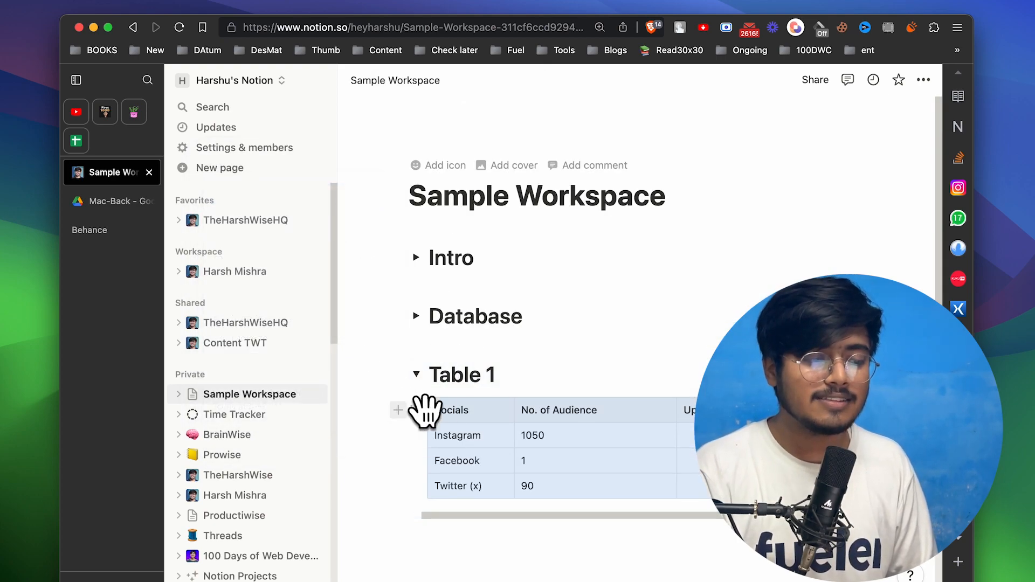
{"action": "left_click", "coordinate": [416, 375]}
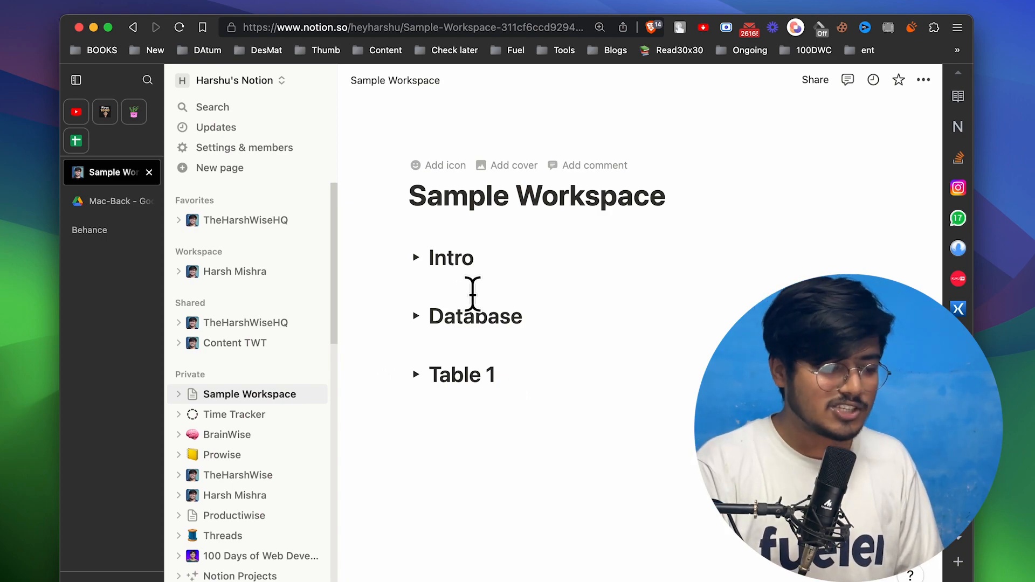
Step: Add a Heading 2 reading "Upload Default :" below the Table 1 heading
{"action": "left_click", "coordinate": [555, 515]}
{"action": "type", "text": "/h2"}
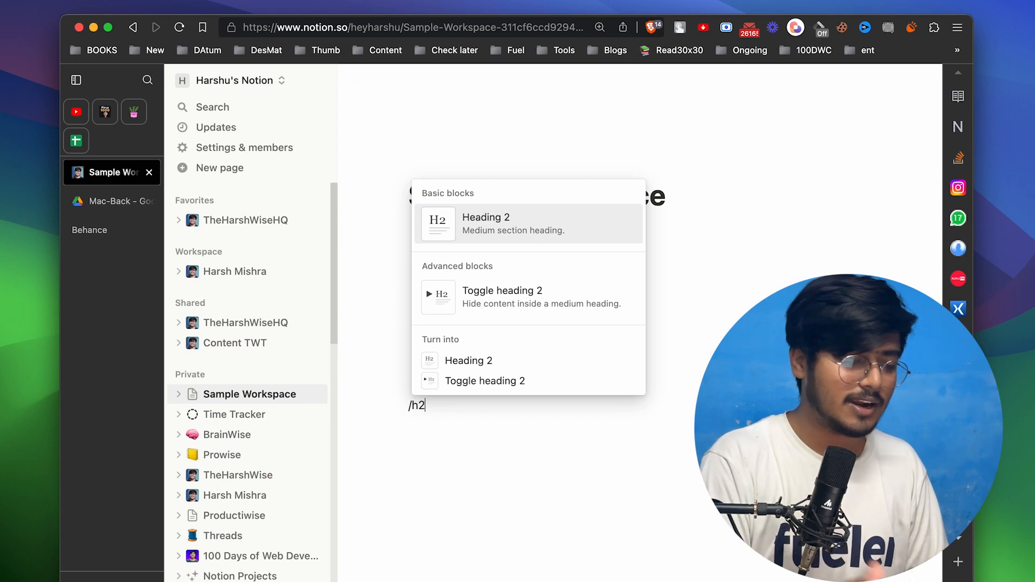
{"action": "key", "text": "Return"}
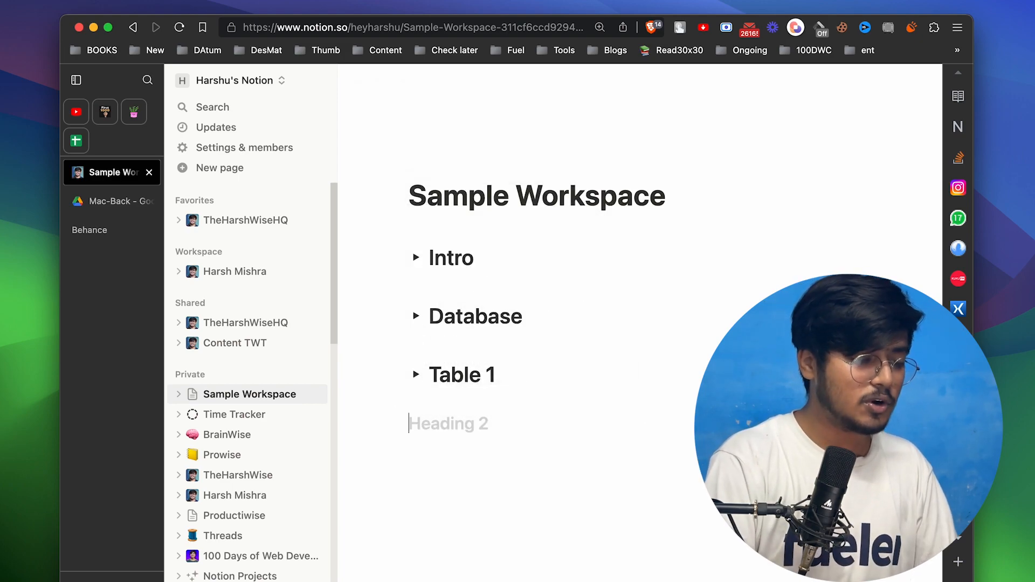
{"action": "type", "text": "Int"}
{"action": "key", "text": "BackSpace"}
{"action": "key", "text": "BackSpace"}
{"action": "key", "text": "BackSpace"}
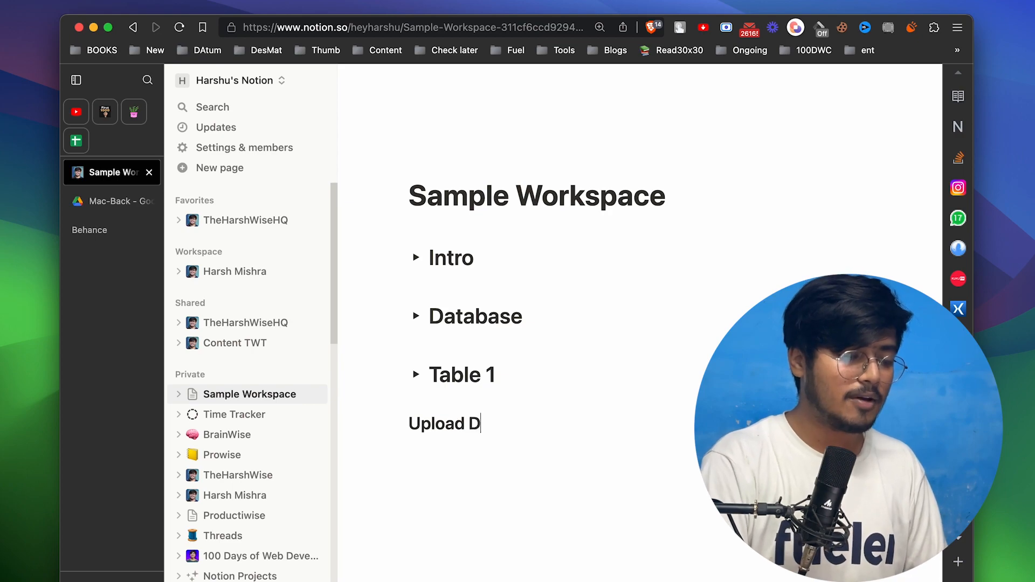
{"action": "type", "text": ":"}
{"action": "key", "text": "Return"}
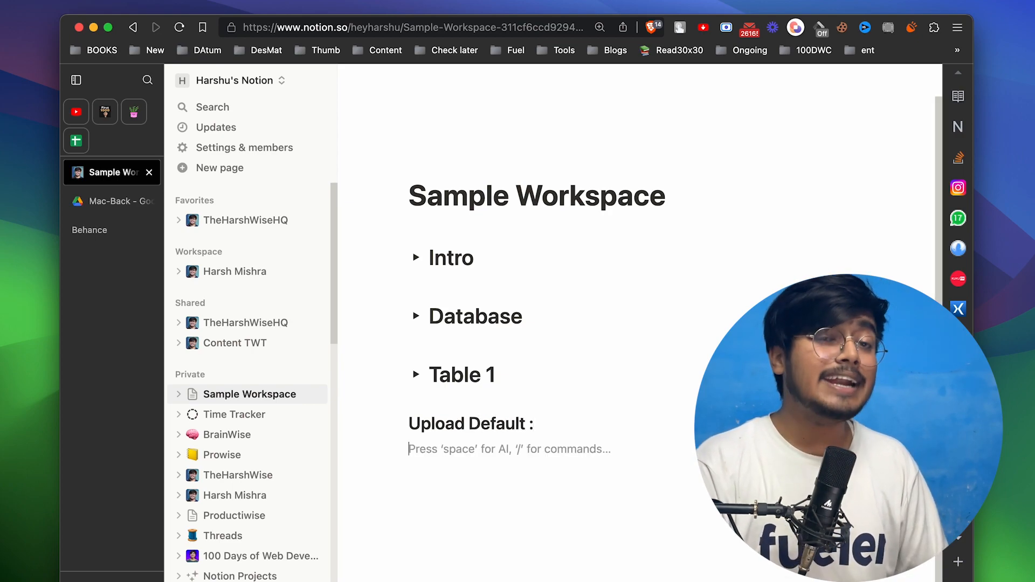
Step: Turn "Upload Default :" into a Toggle heading 2, write a short greeting line stating the author's first name inside, and collapse it
{"action": "left_click", "coordinate": [400, 424]}
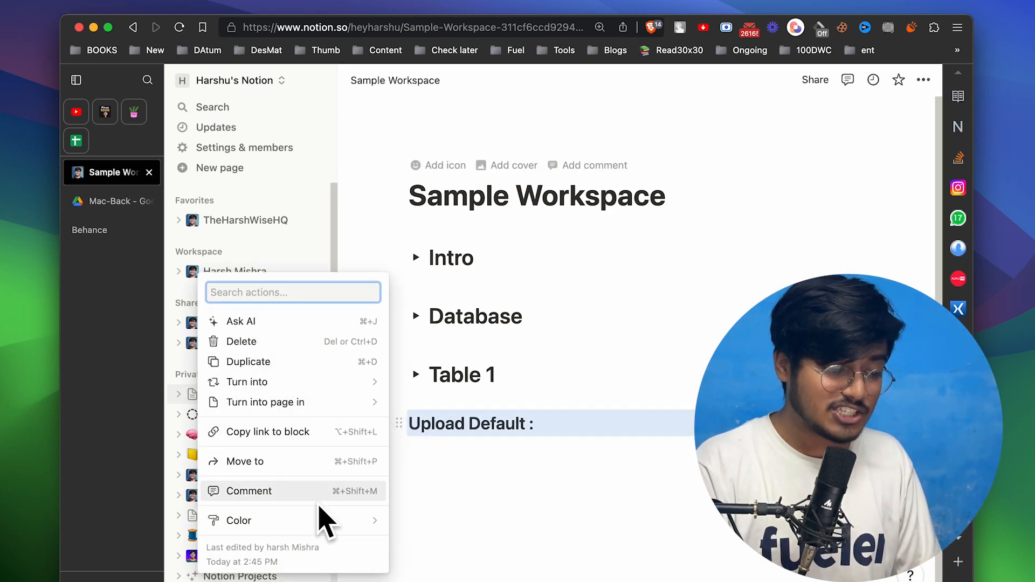
{"action": "mouse_move", "coordinate": [372, 382]}
{"action": "left_click", "coordinate": [479, 511]}
{"action": "left_click", "coordinate": [473, 447]}
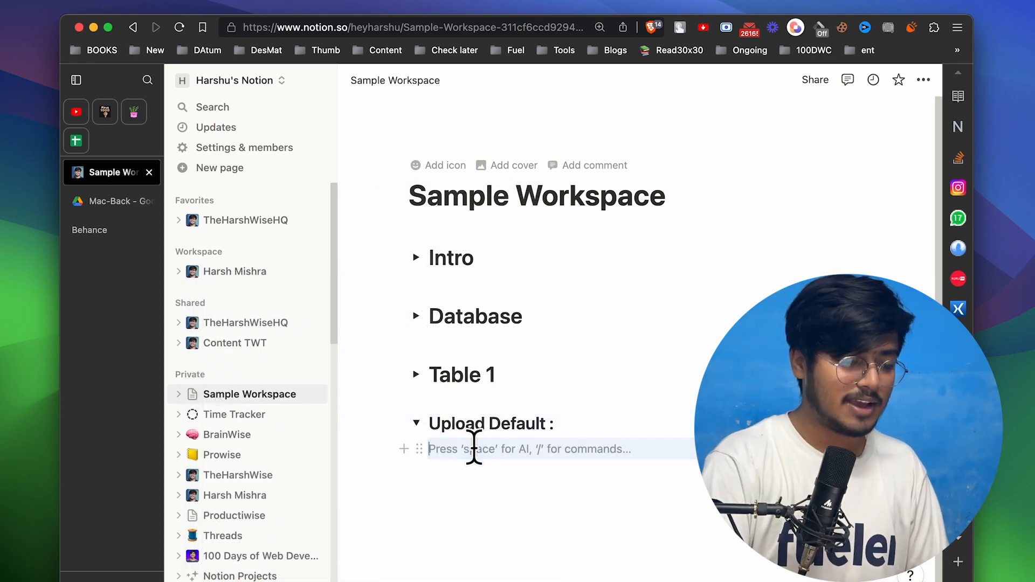
{"action": "type", "text": "Hello my name is Harsh!"}
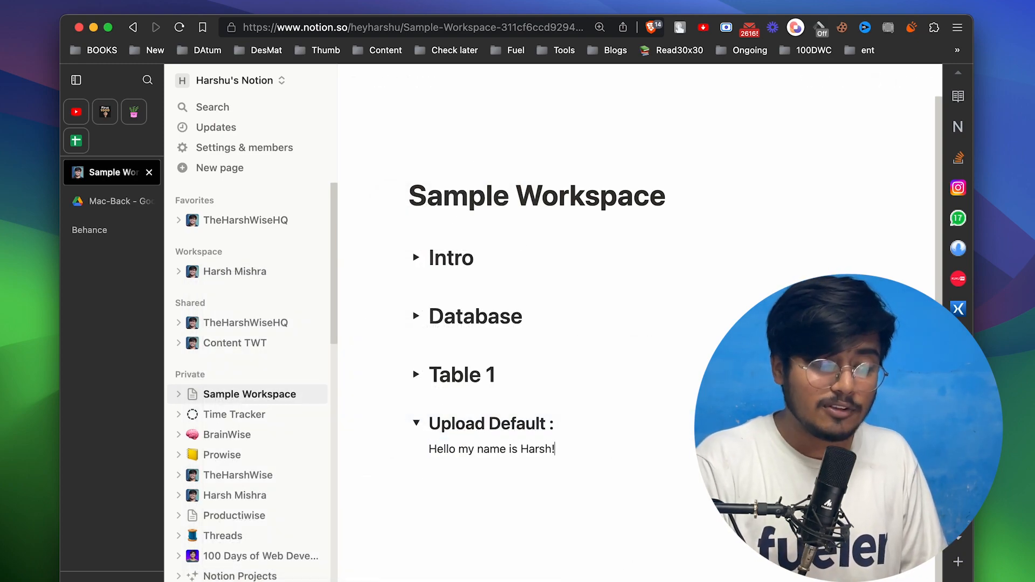
{"action": "left_click", "coordinate": [416, 424]}
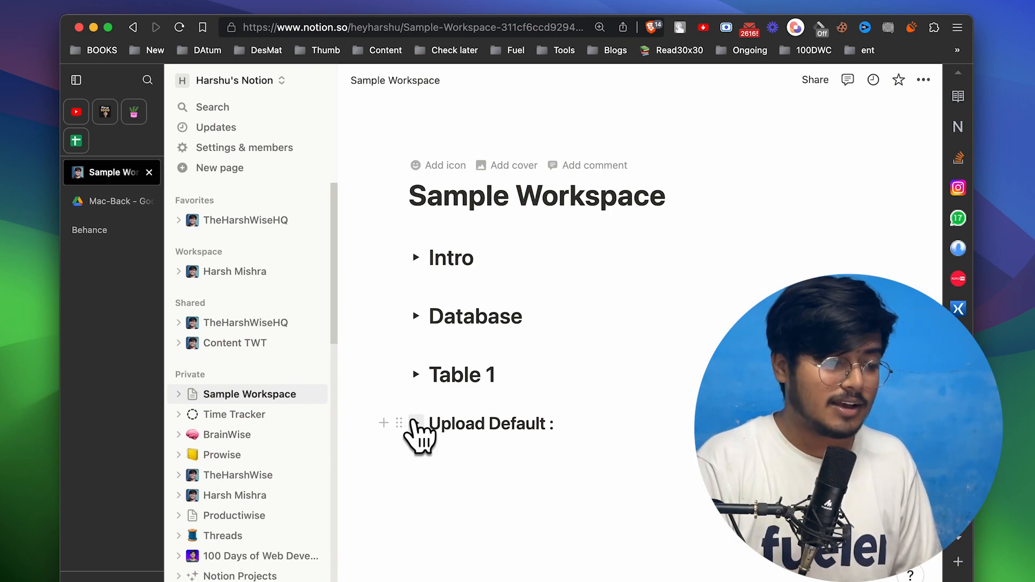
Step: Insert a table of contents below "Upload Default :" and move it to the start of the page, directly under the title
{"action": "left_click", "coordinate": [478, 540]}
{"action": "type", "text": "/"}
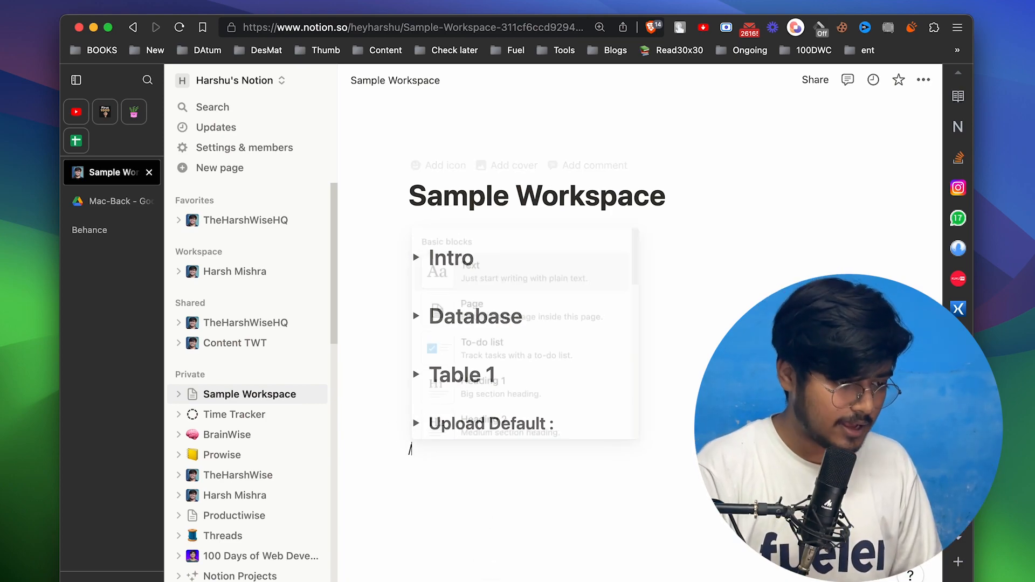
{"action": "scroll", "coordinate": [600, 327], "scroll_direction": "down", "scroll_amount": 15}
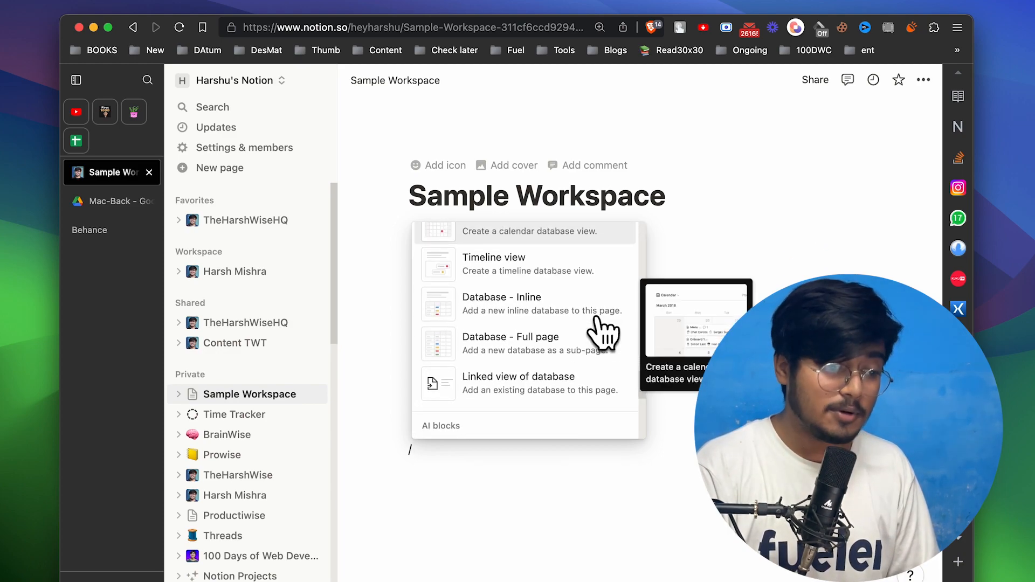
{"action": "scroll", "coordinate": [571, 302], "scroll_direction": "down", "scroll_amount": 5}
{"action": "scroll", "coordinate": [566, 377], "scroll_direction": "down", "scroll_amount": 2}
{"action": "left_click", "coordinate": [550, 377]}
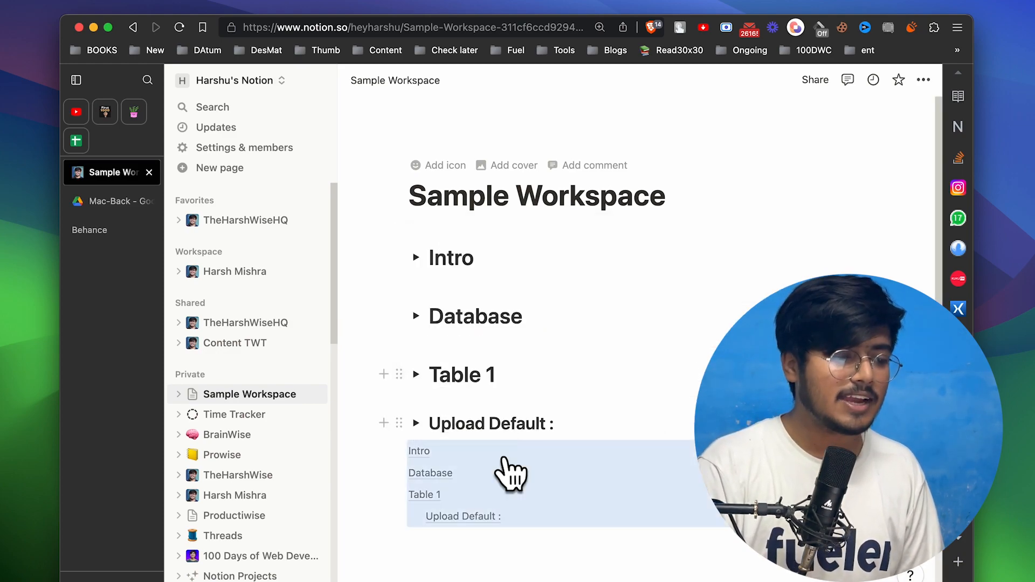
{"action": "left_click_drag", "start_coordinate": [399, 445], "coordinate": [418, 221]}
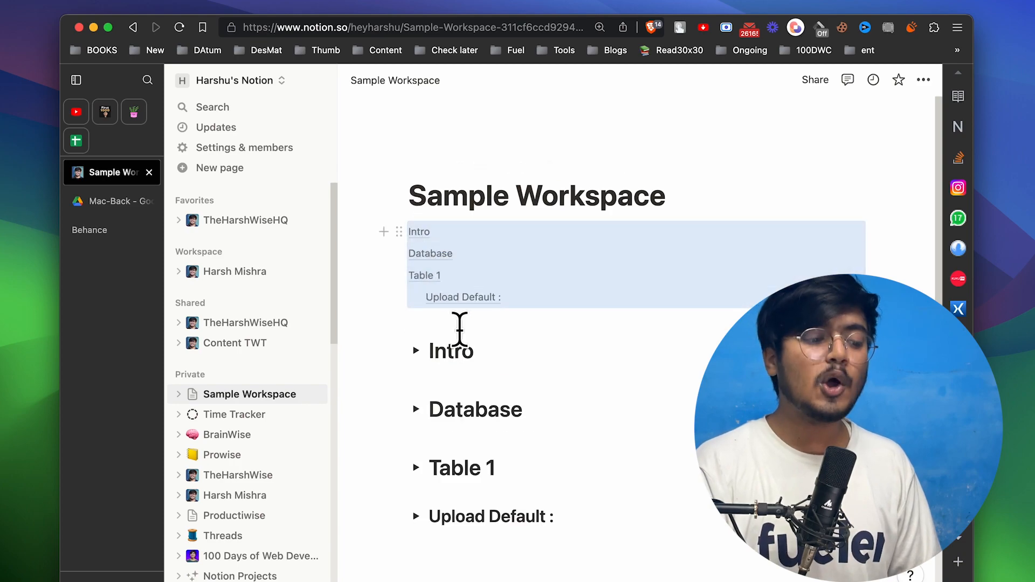
Step: Turn the "Intro" and "Database" toggle headings back into plain Heading 1 blocks, expanding Database first
{"action": "left_click", "coordinate": [399, 351]}
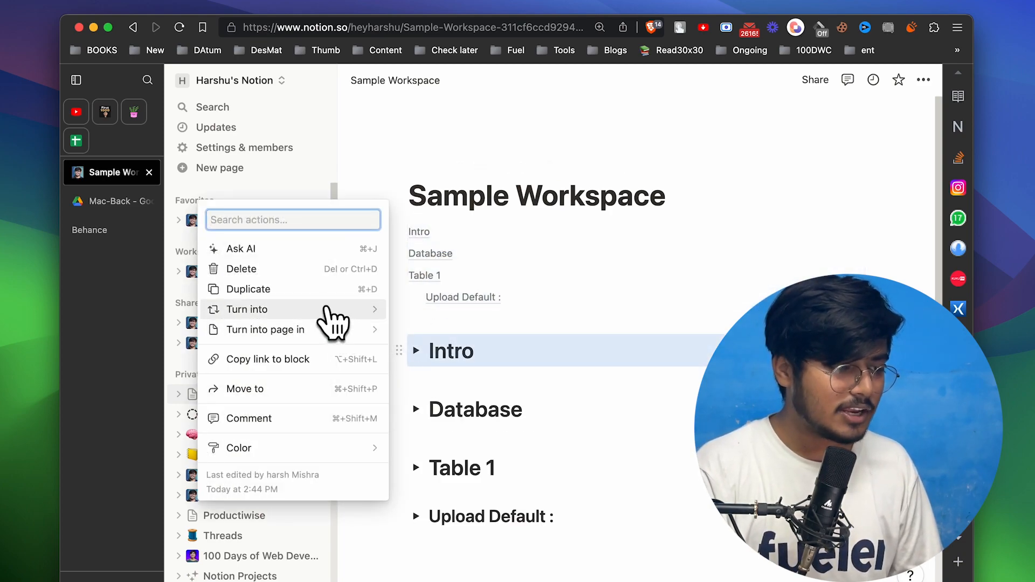
{"action": "mouse_move", "coordinate": [326, 309]}
{"action": "left_click", "coordinate": [474, 157]}
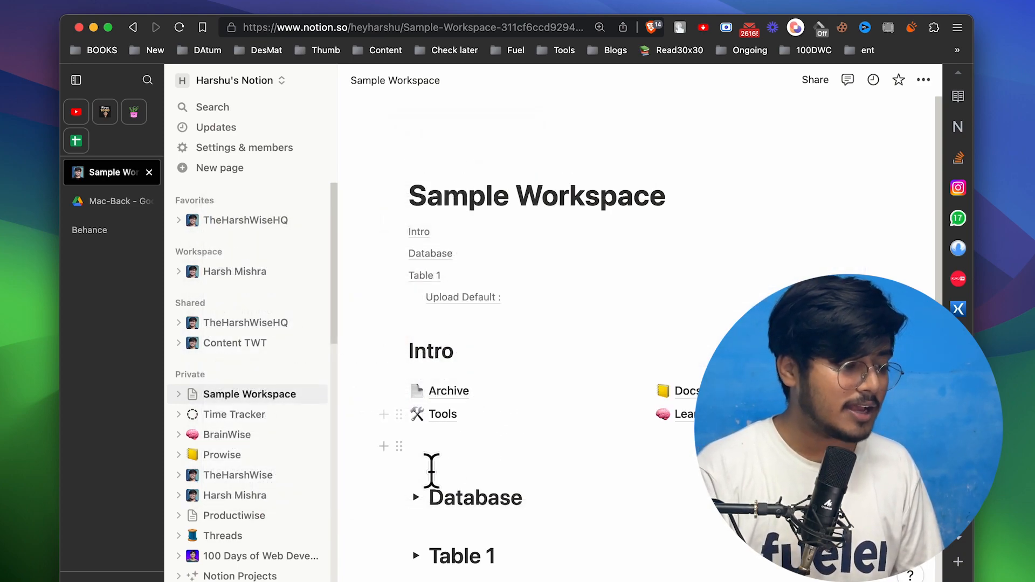
{"action": "left_click", "coordinate": [416, 497]}
{"action": "left_click", "coordinate": [398, 496]}
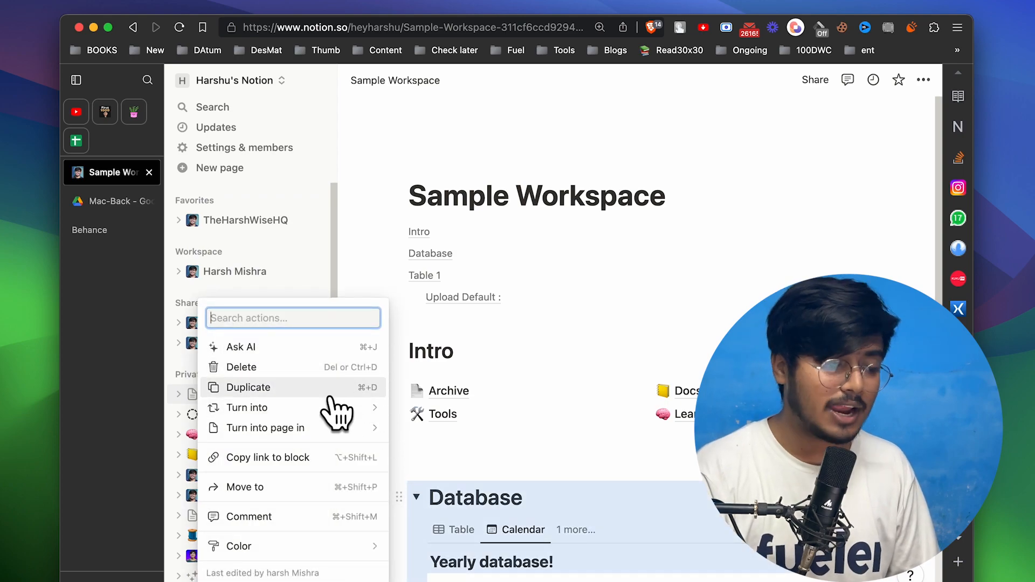
{"action": "mouse_move", "coordinate": [337, 414]}
{"action": "left_click", "coordinate": [478, 266]}
Step: Turn "Table 1" and "Upload Default :" into plain Heading 1 blocks and review the page along with its table of contents
{"action": "scroll", "coordinate": [620, 474], "scroll_direction": "down", "scroll_amount": 5}
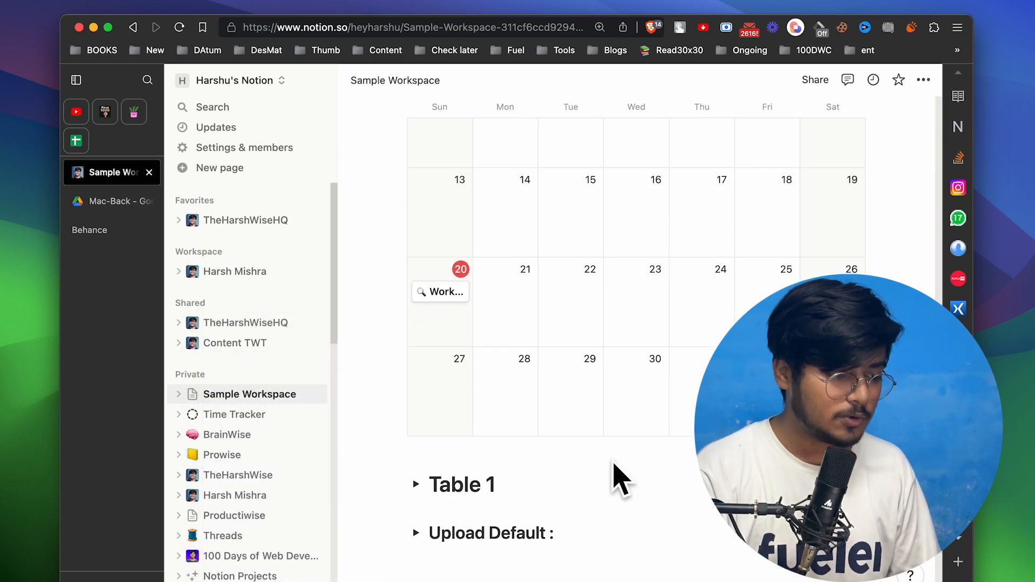
{"action": "scroll", "coordinate": [620, 480], "scroll_direction": "down", "scroll_amount": 3}
{"action": "left_click", "coordinate": [399, 382]}
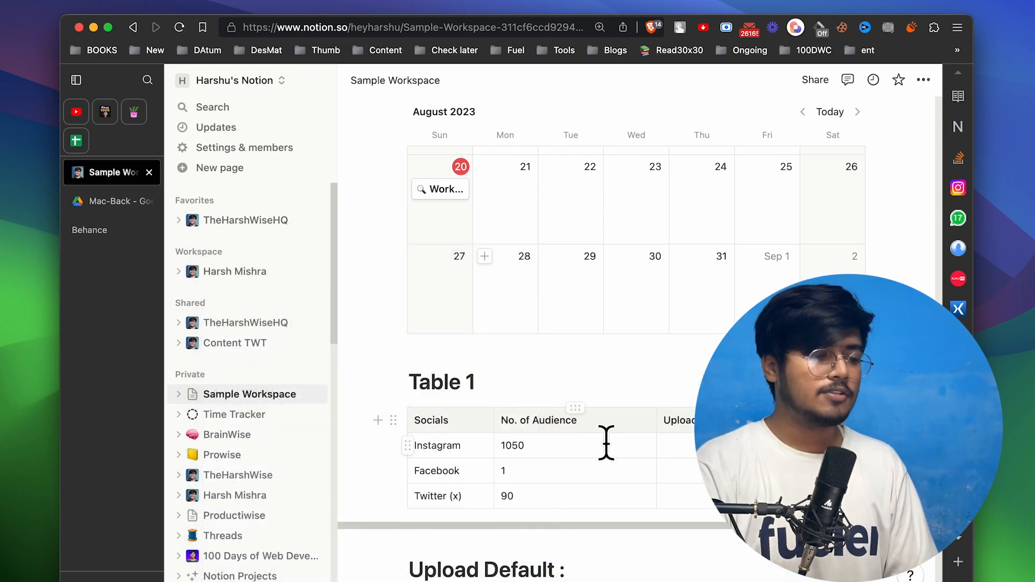
{"action": "scroll", "coordinate": [606, 444], "scroll_direction": "down", "scroll_amount": 3}
{"action": "scroll", "coordinate": [606, 443], "scroll_direction": "up", "scroll_amount": 8}
{"action": "scroll", "coordinate": [606, 443], "scroll_direction": "down", "scroll_amount": 3}
{"action": "scroll", "coordinate": [606, 443], "scroll_direction": "up", "scroll_amount": 10}
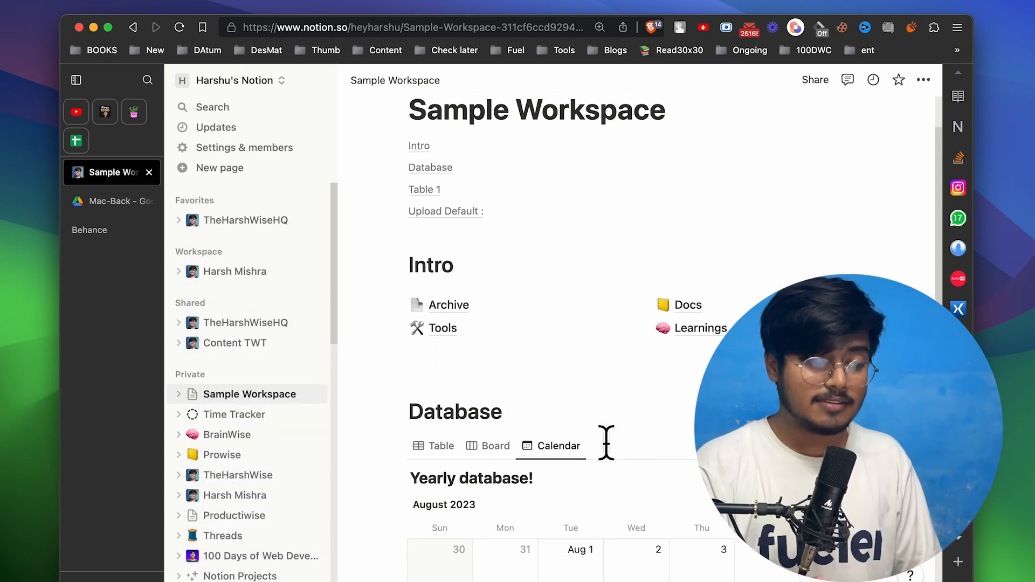
{"action": "scroll", "coordinate": [606, 443], "scroll_direction": "down", "scroll_amount": 10}
Step: Insert an empty to-do list block below the greeting line under "Upload Default :"
{"action": "left_click", "coordinate": [599, 503]}
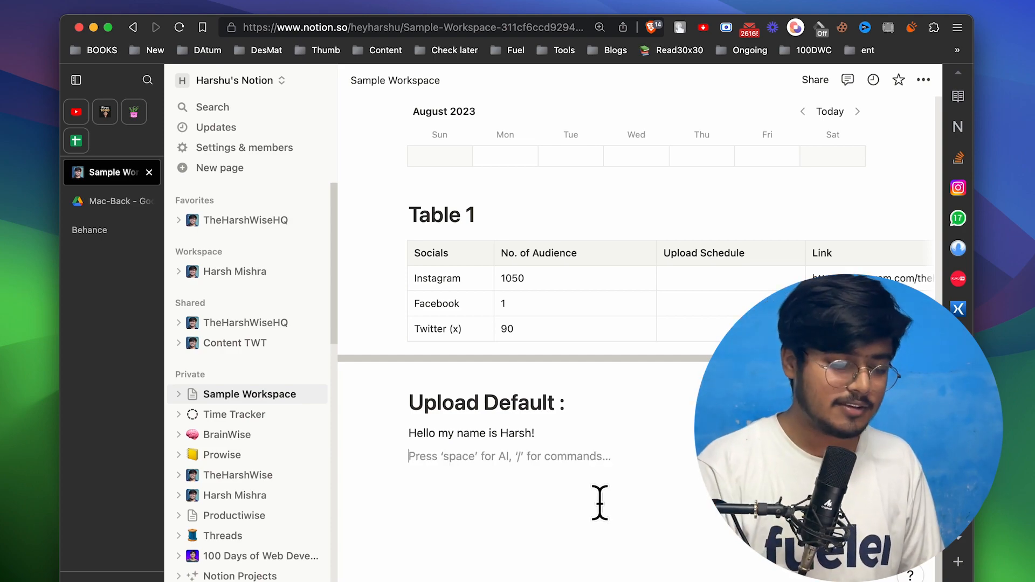
{"action": "type", "text": "/"}
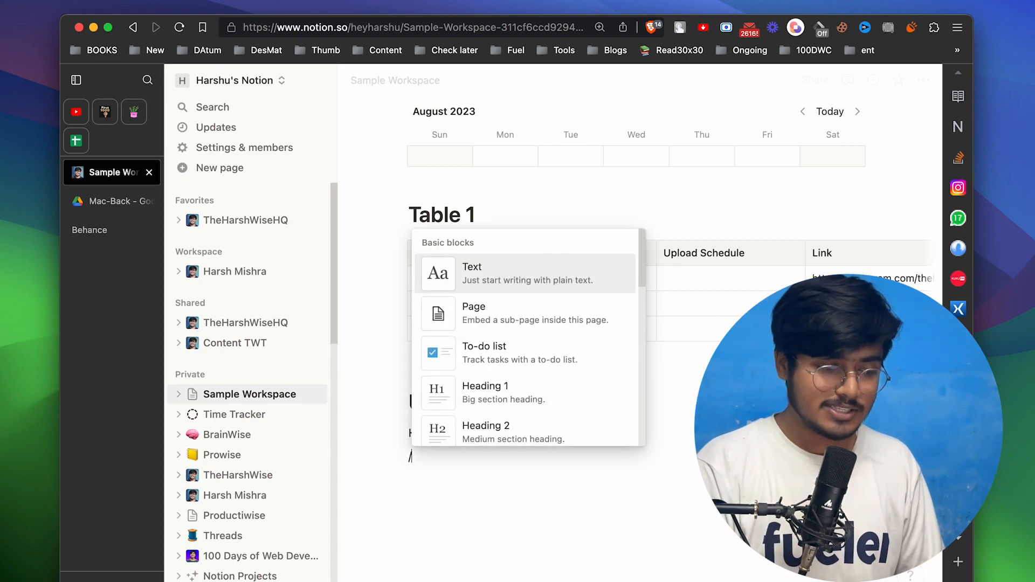
{"action": "left_click", "coordinate": [548, 362]}
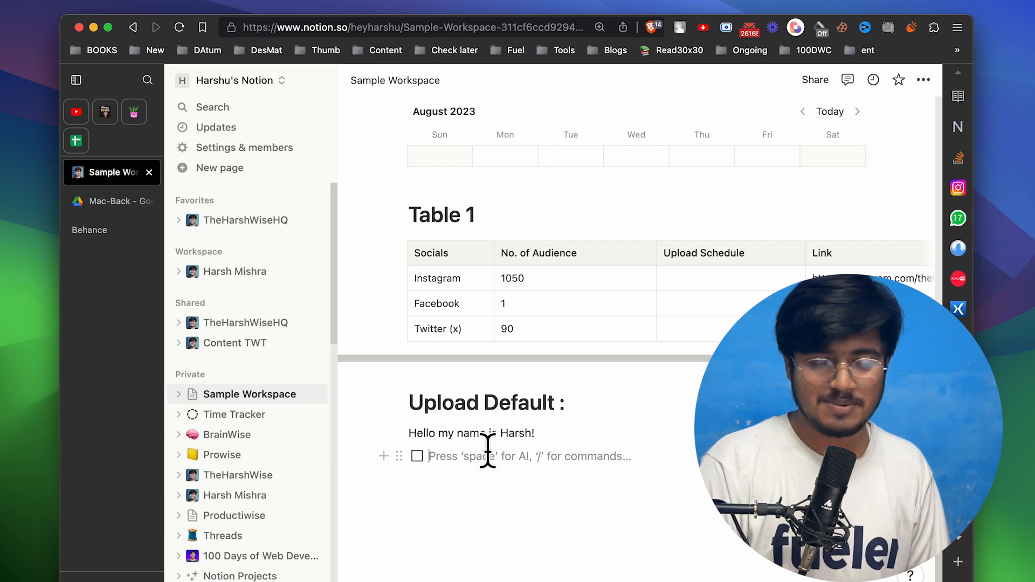
Step: Add a Heading 1 reading "To-do List" below the empty to-do checkbox
{"action": "left_click", "coordinate": [595, 495]}
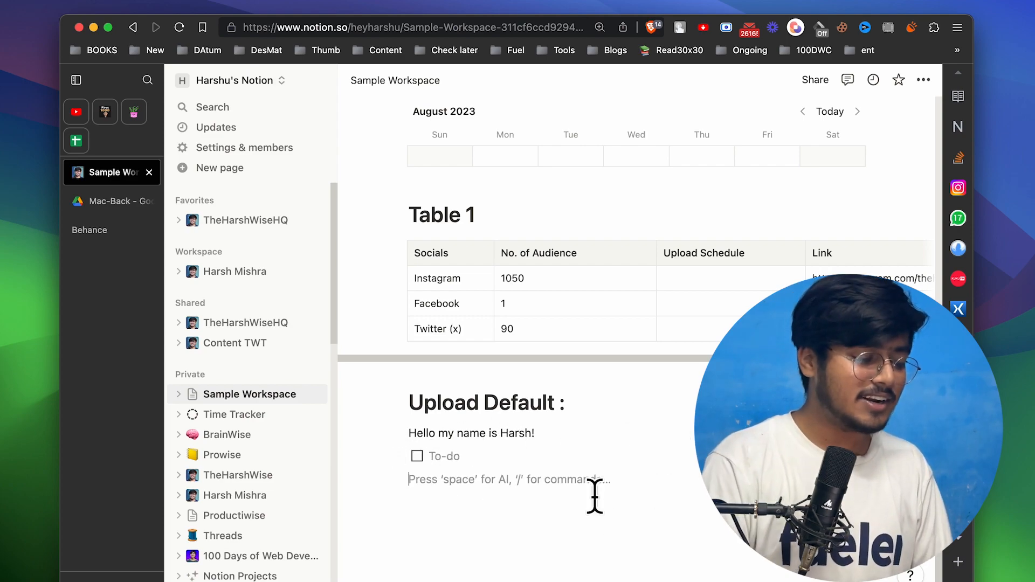
{"action": "type", "text": "/h1"}
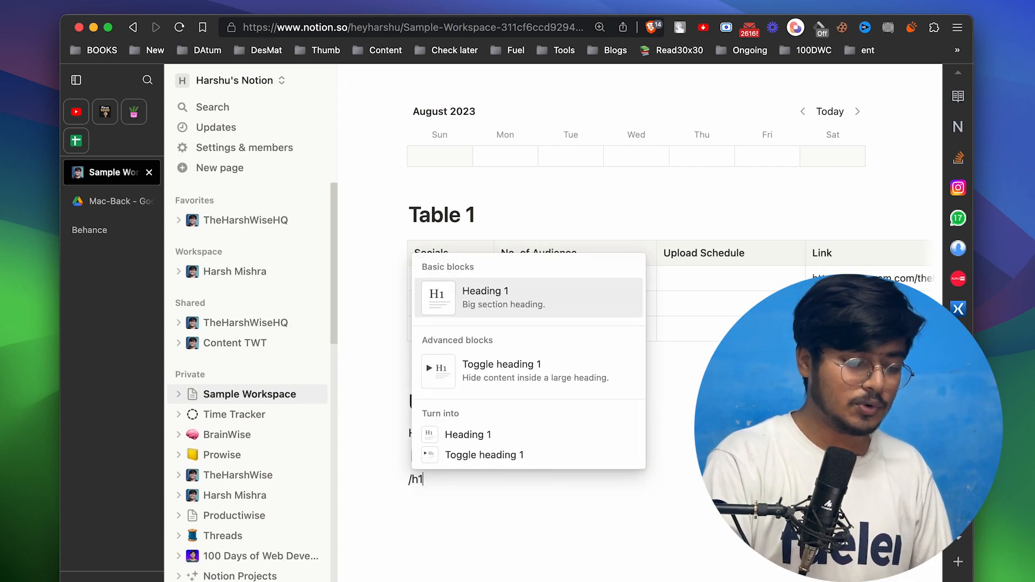
{"action": "key", "text": "Return"}
{"action": "type", "text": "To-do List"}
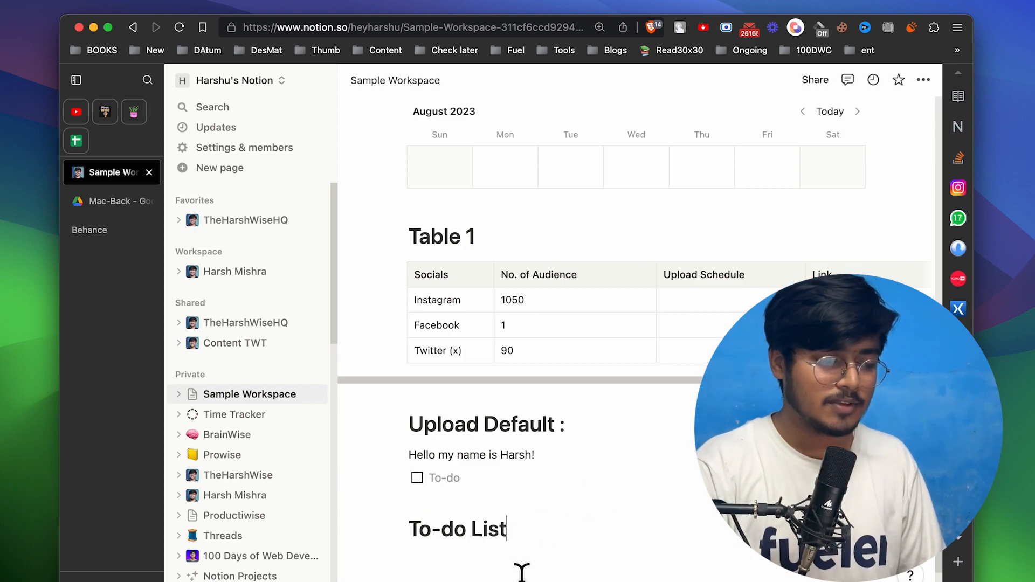
Step: Insert a new sub-page below Tools in the Intro section
{"action": "scroll", "coordinate": [522, 571], "scroll_direction": "up", "scroll_amount": 15}
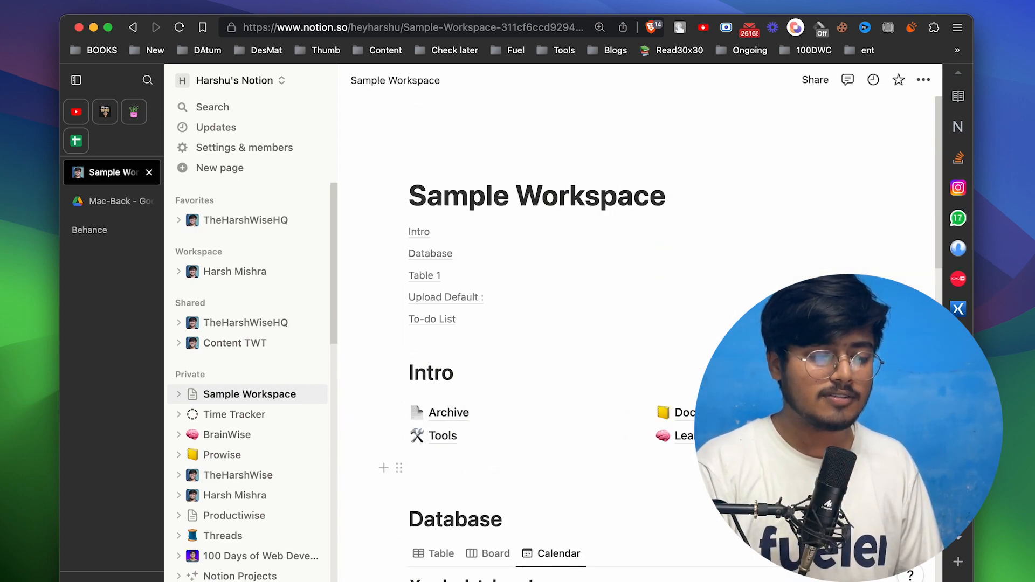
{"action": "left_click", "coordinate": [690, 456]}
{"action": "left_click", "coordinate": [487, 453]}
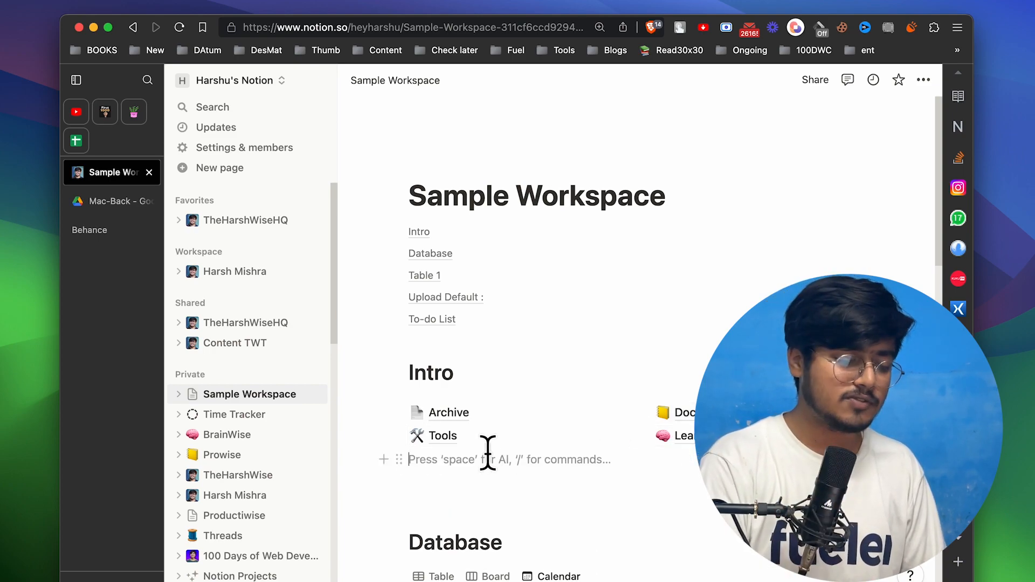
{"action": "type", "text": "/opage"}
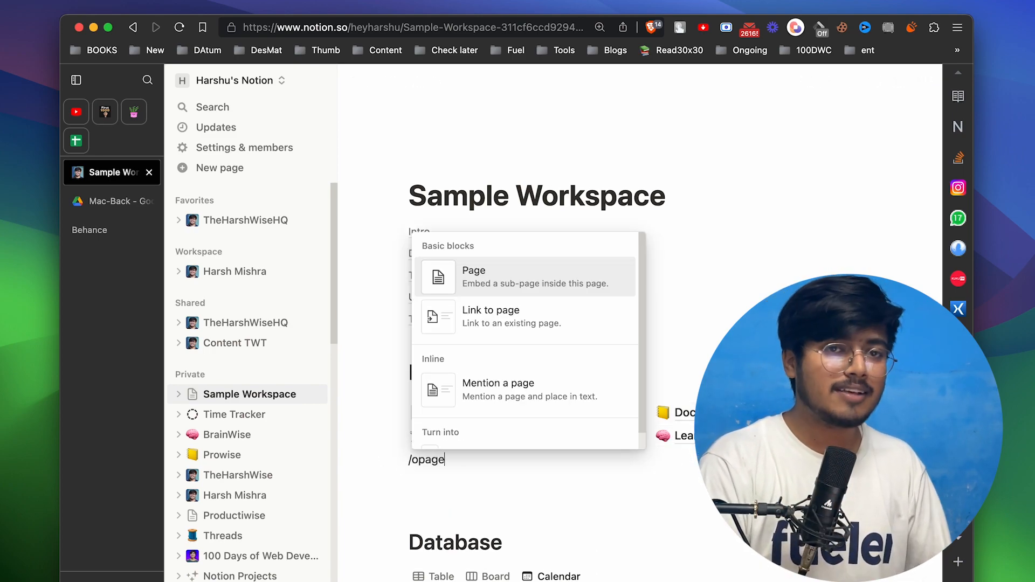
{"action": "key", "text": "BackSpace"}
{"action": "key", "text": "BackSpace"}
{"action": "key", "text": "BackSpace"}
{"action": "key", "text": "BackSpace"}
{"action": "key", "text": "BackSpace"}
{"action": "type", "text": "pag"}
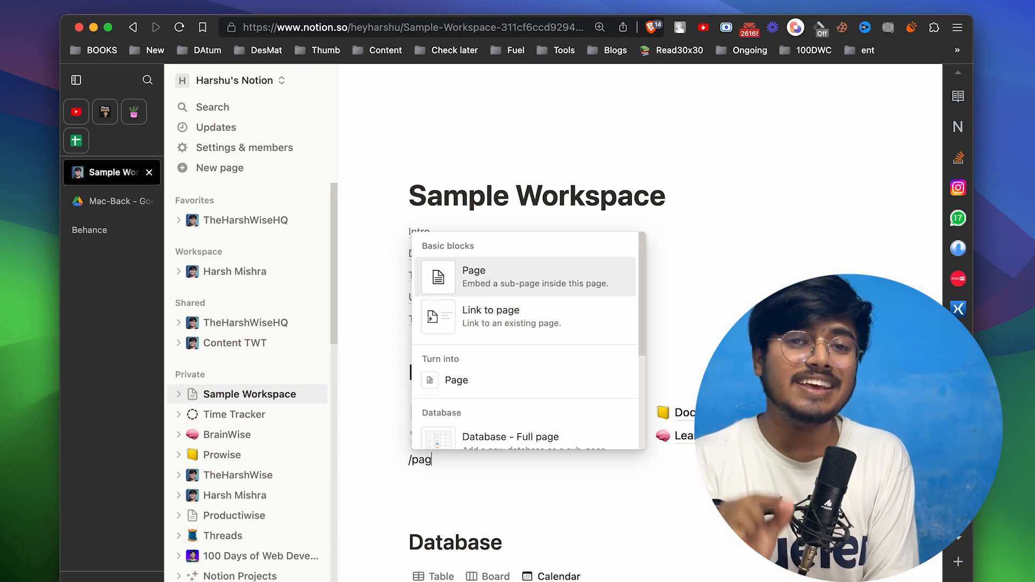
{"action": "left_click", "coordinate": [485, 277]}
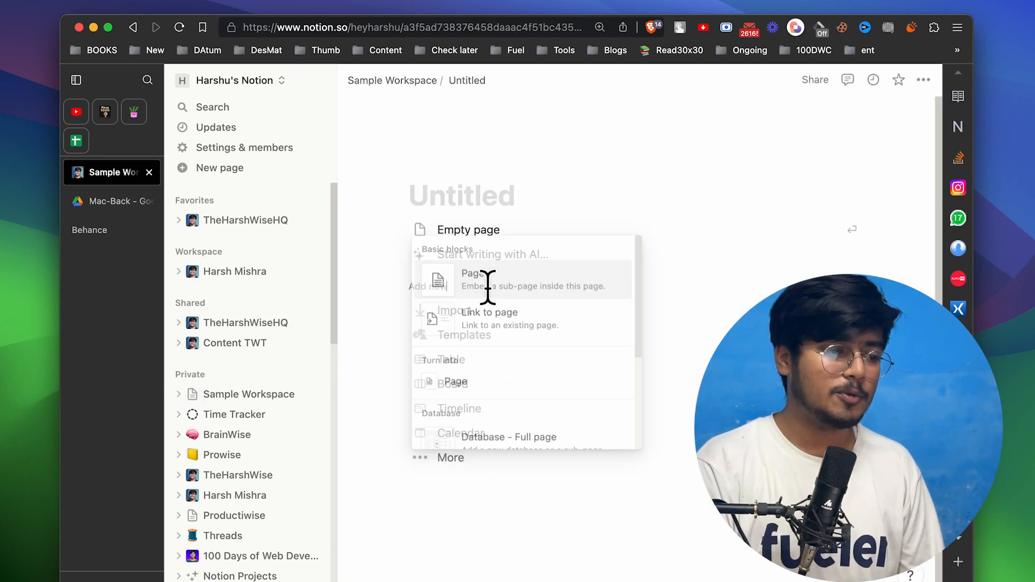
Step: Title the new sub-page "To-do" and return to the Sample Workspace page
{"action": "left_click", "coordinate": [448, 192]}
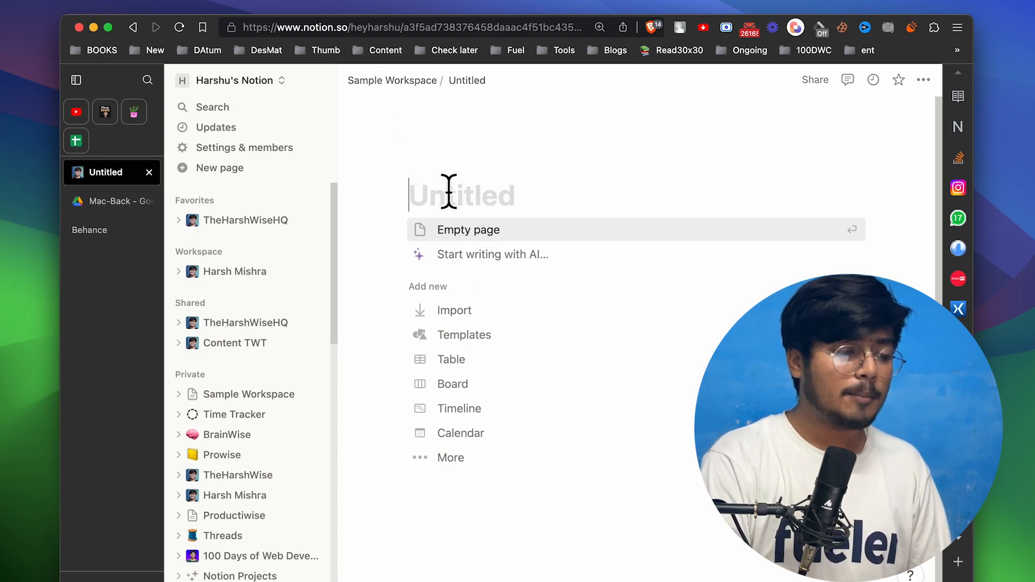
{"action": "type", "text": "TY"}
{"action": "key", "text": "BackSpace"}
{"action": "type", "text": "o-do"}
{"action": "key", "text": "Return"}
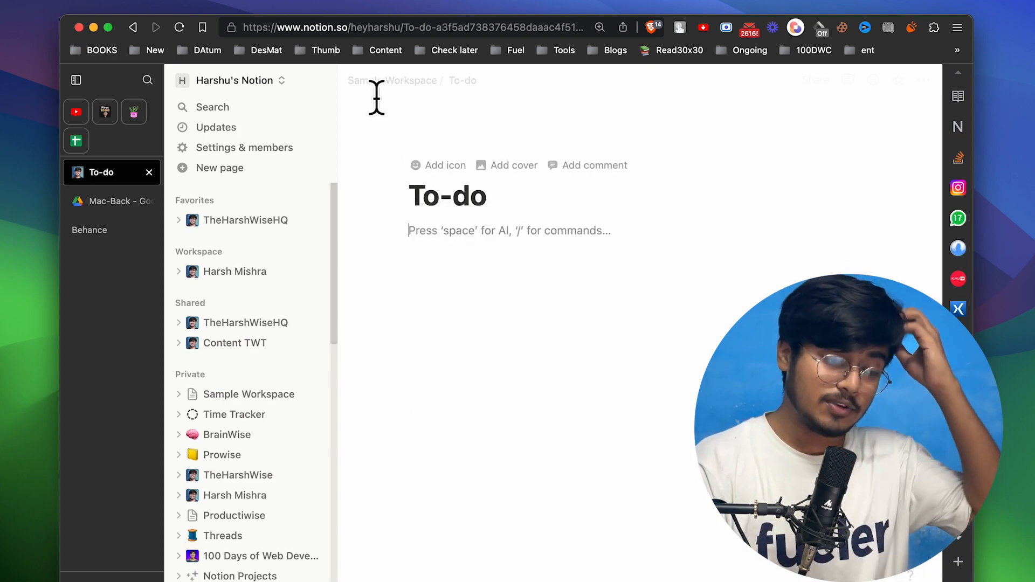
{"action": "left_click", "coordinate": [396, 81]}
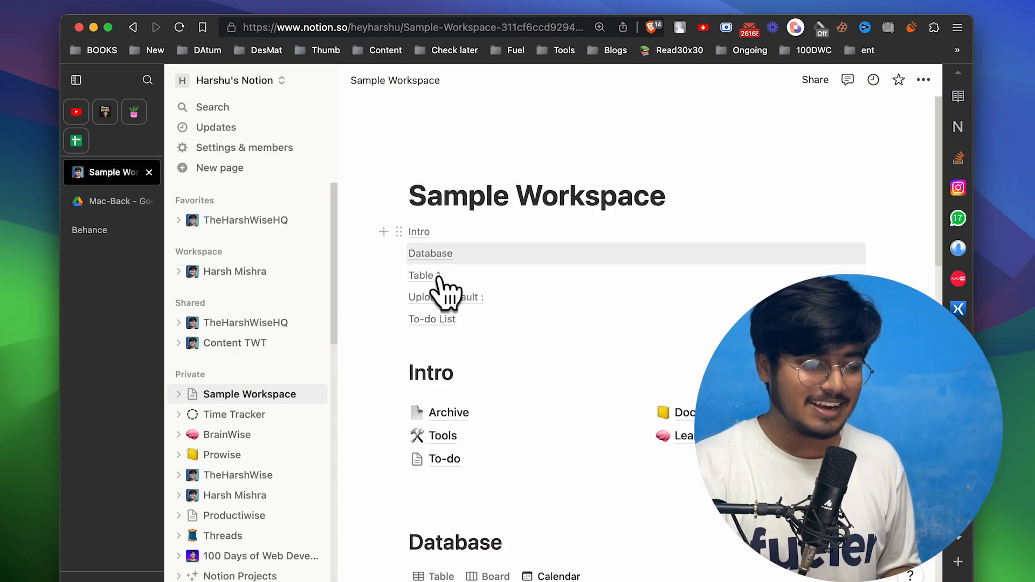
Step: Move the empty to-do checkbox under the To-do List heading and enter "Make a Video" as its text
{"action": "scroll", "coordinate": [480, 370], "scroll_direction": "down", "scroll_amount": 10}
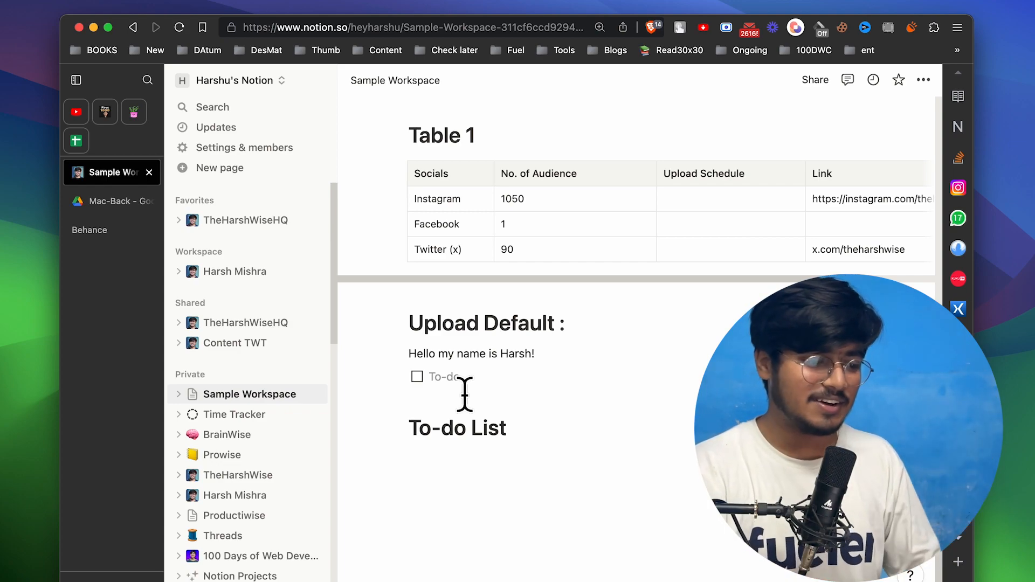
{"action": "left_click_drag", "start_coordinate": [397, 376], "coordinate": [419, 457]}
{"action": "left_click", "coordinate": [511, 438]}
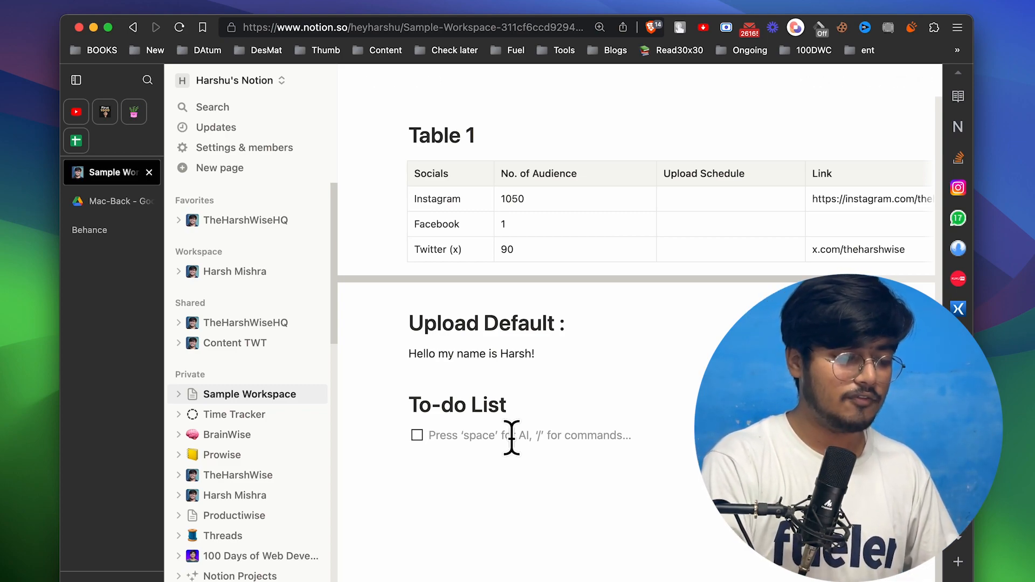
{"action": "type", "text": "Make a Video"}
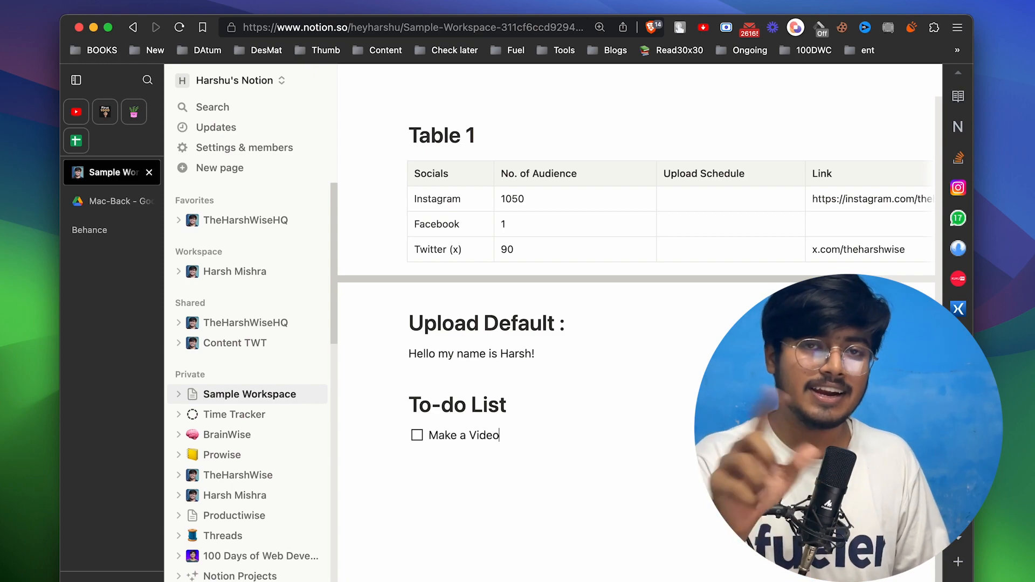
Step: Add a second to-do item reading 'Read a of Book "Do Epic Shit by Warikoo"' and end the list with a blank line
{"action": "key", "text": "Return"}
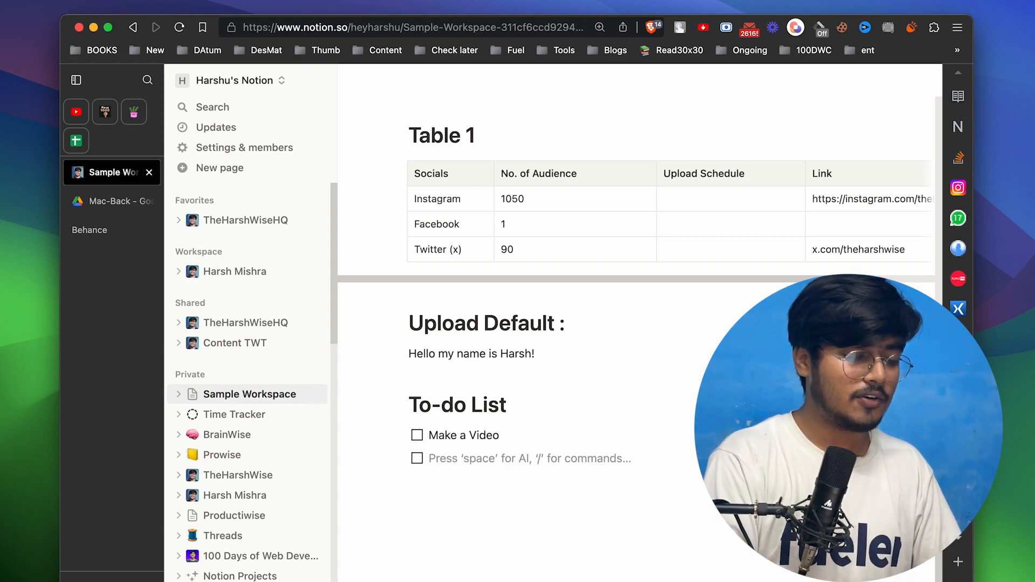
{"action": "type", "text": "Wri"}
{"action": "key", "text": "BackSpace"}
{"action": "key", "text": "BackSpace"}
{"action": "key", "text": "BackSpace"}
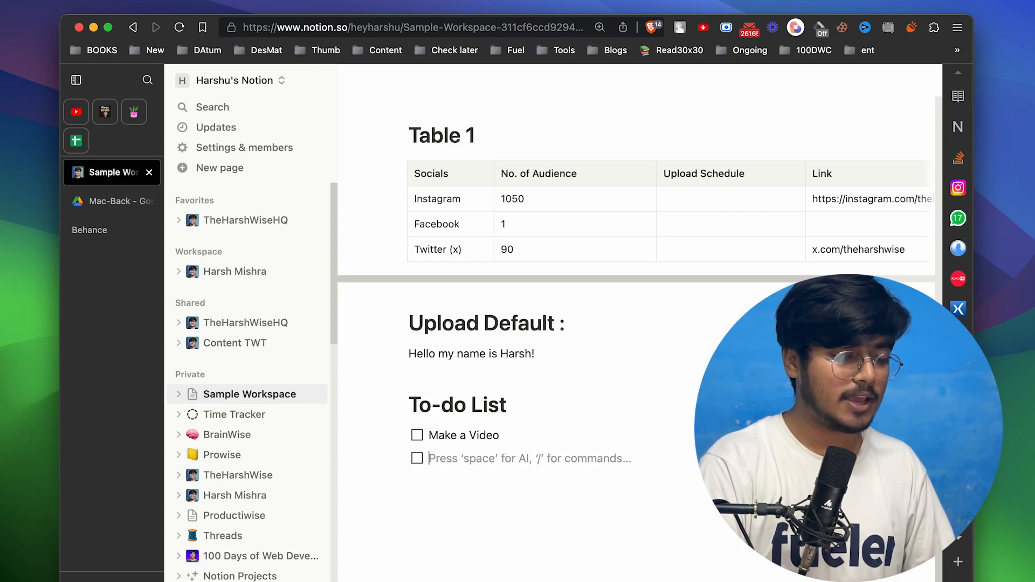
{"action": "type", "text": "Read a of Book \"Do Epic Shit by Warikoo"}
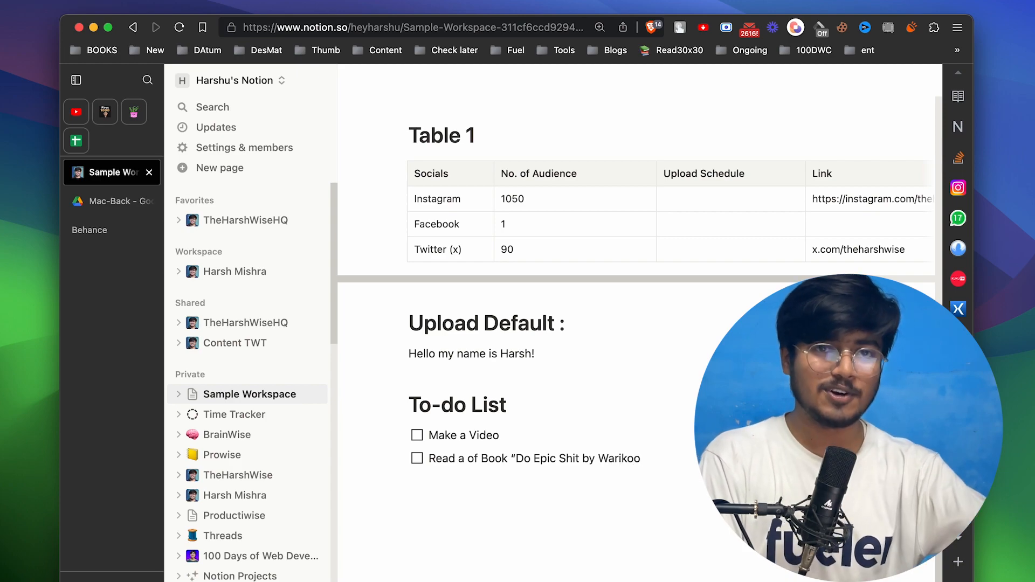
{"action": "type", "text": "\""}
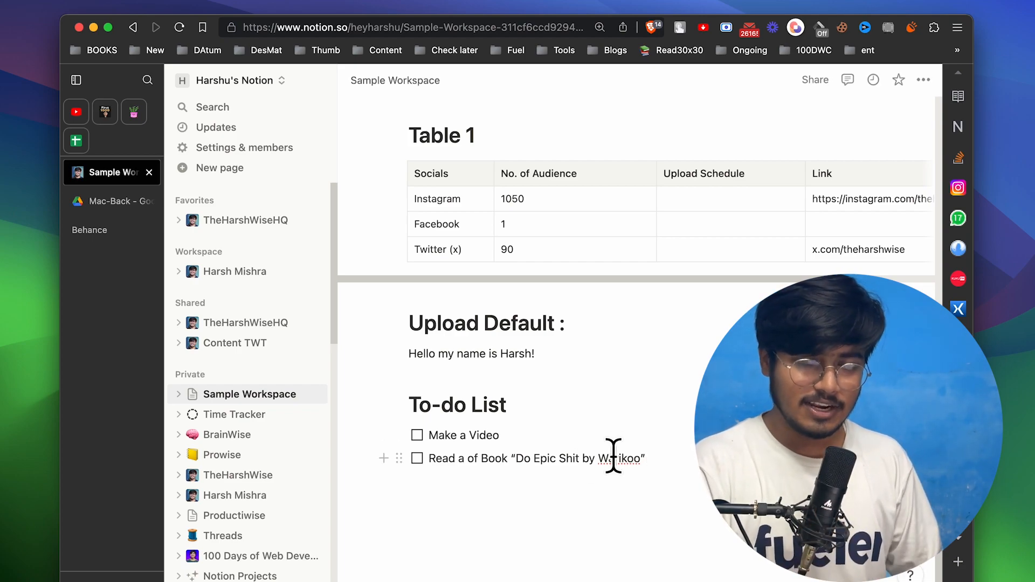
{"action": "key", "text": "Return"}
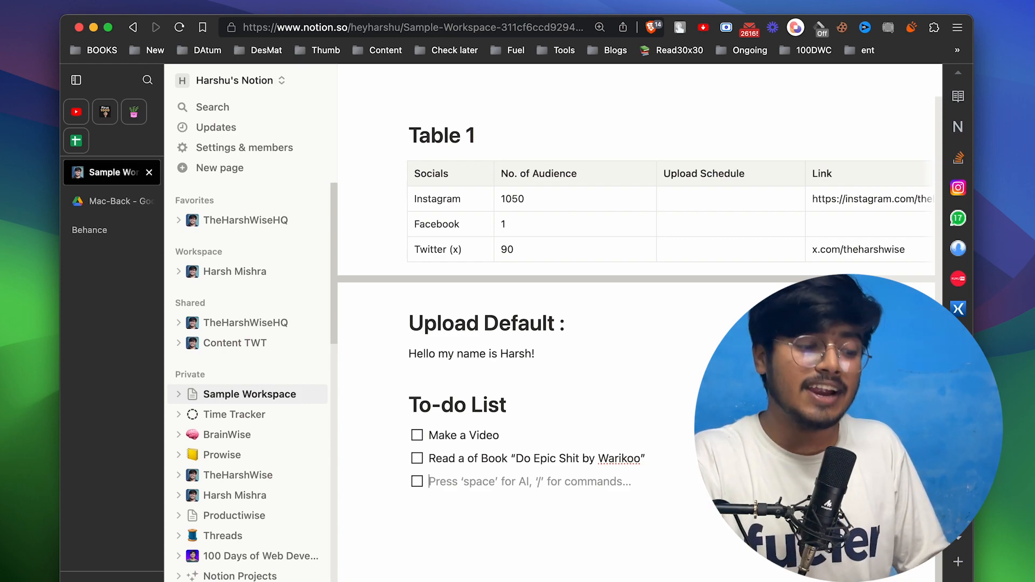
{"action": "key", "text": "Return"}
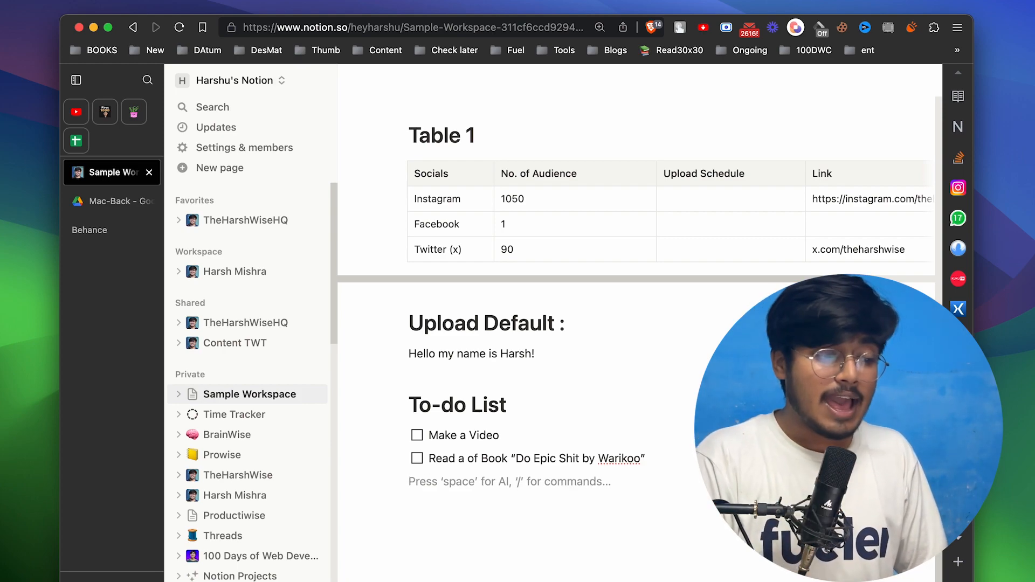
Step: Add a Heading 3 reading "Done To-do" below the two to-do items
{"action": "scroll", "coordinate": [413, 398], "scroll_direction": "up", "scroll_amount": 10}
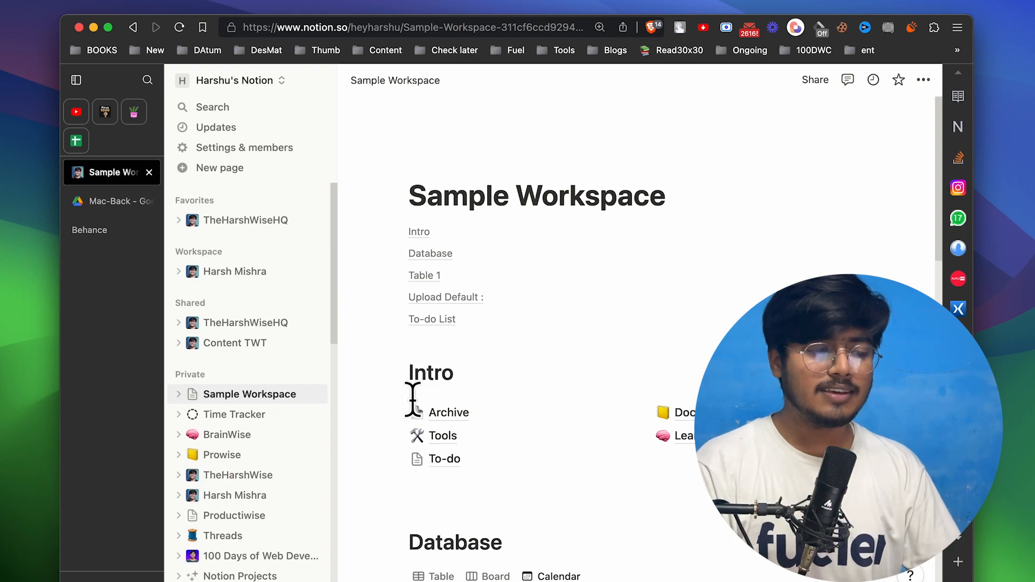
{"action": "scroll", "coordinate": [414, 294], "scroll_direction": "up", "scroll_amount": 5}
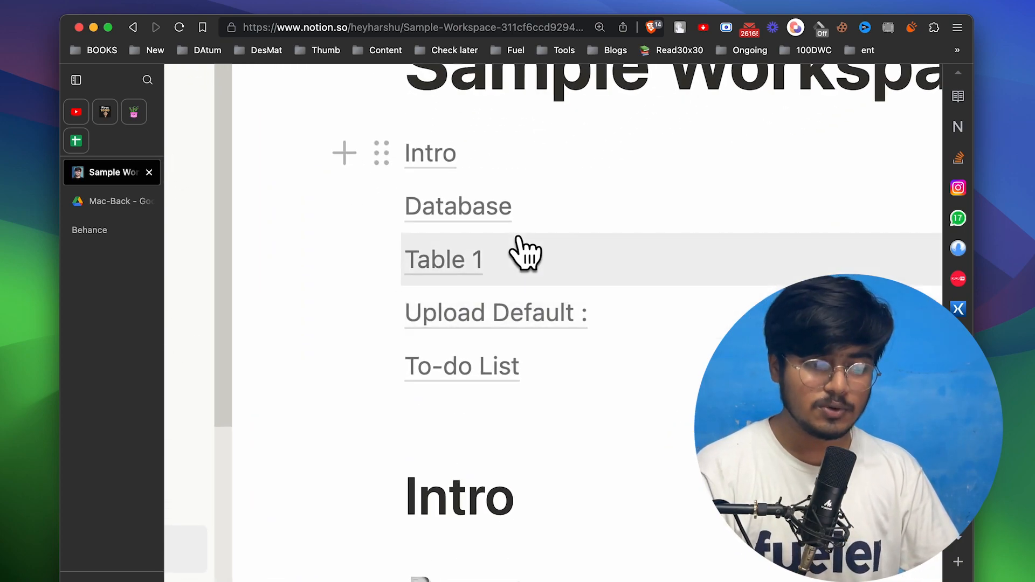
{"action": "scroll", "coordinate": [554, 178], "scroll_direction": "up", "scroll_amount": 1}
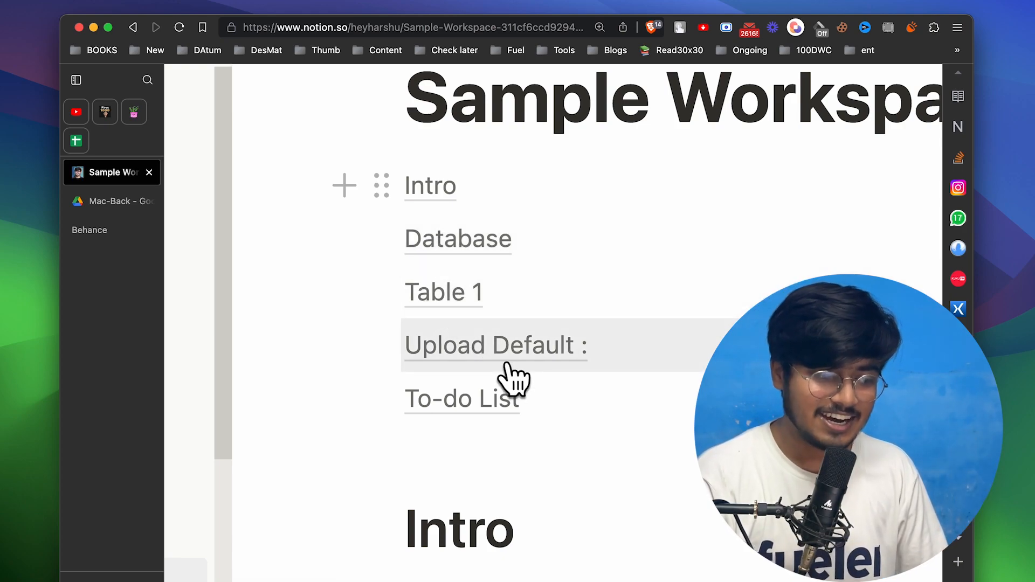
{"action": "scroll", "coordinate": [482, 400], "scroll_direction": "down", "scroll_amount": 5}
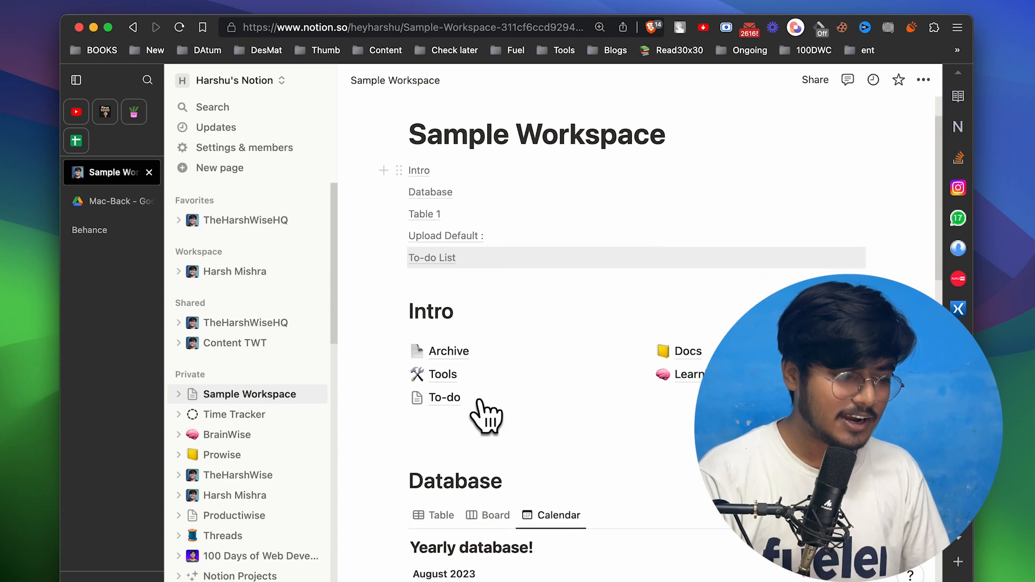
{"action": "scroll", "coordinate": [482, 399], "scroll_direction": "down", "scroll_amount": 8}
{"action": "scroll", "coordinate": [482, 399], "scroll_direction": "down", "scroll_amount": 10}
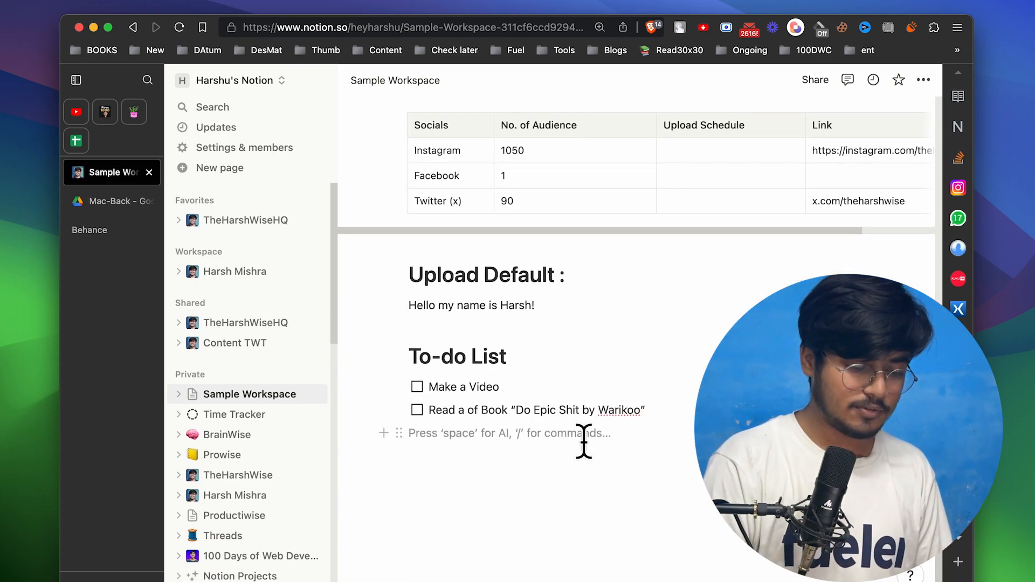
{"action": "type", "text": "/h3"}
{"action": "key", "text": "Return"}
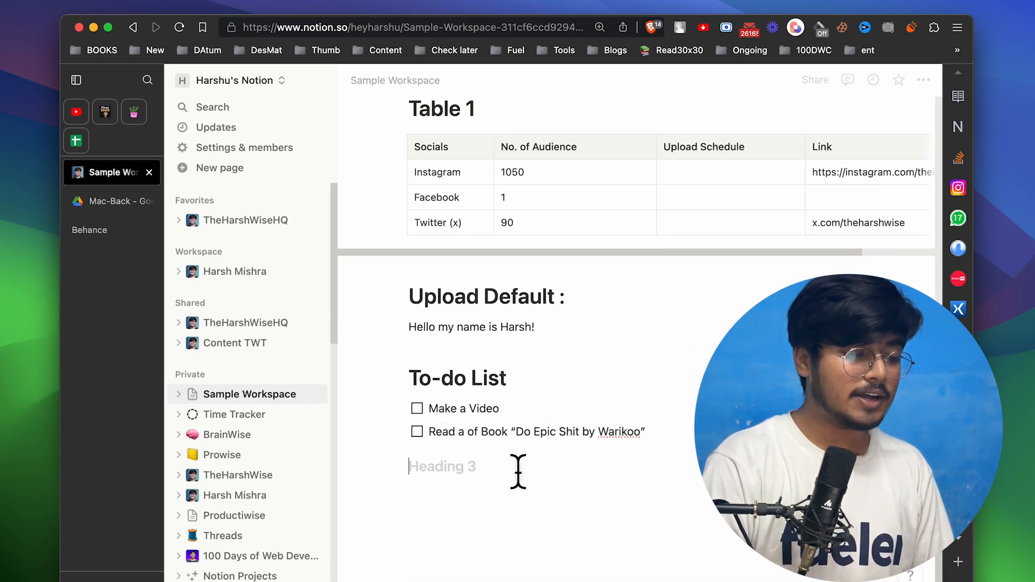
{"action": "type", "text": "Done To-do"}
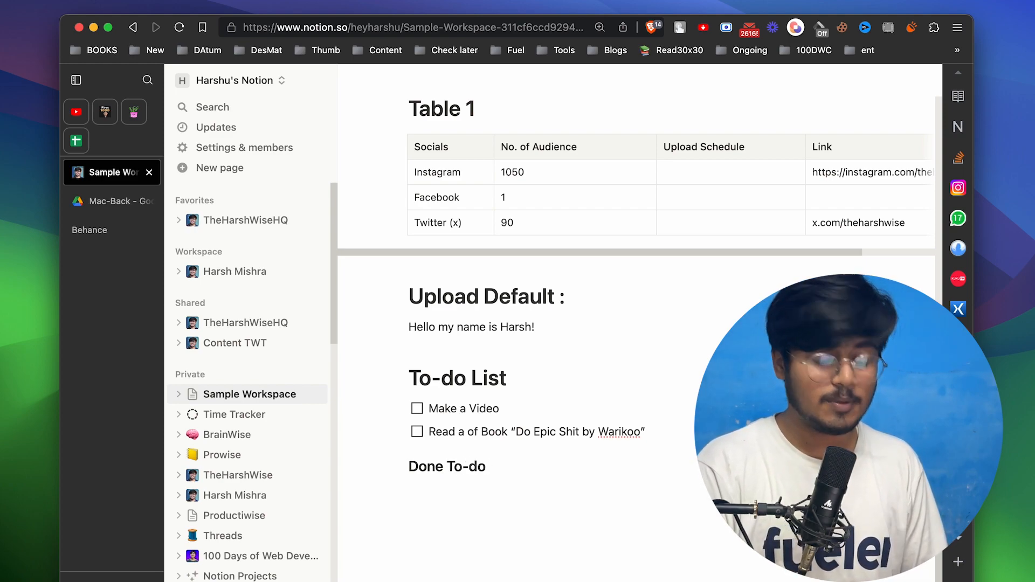
Step: Check off the "Make a Video" item and move it under the Done To-do heading
{"action": "left_click", "coordinate": [417, 408]}
{"action": "left_click_drag", "start_coordinate": [402, 409], "coordinate": [458, 486]}
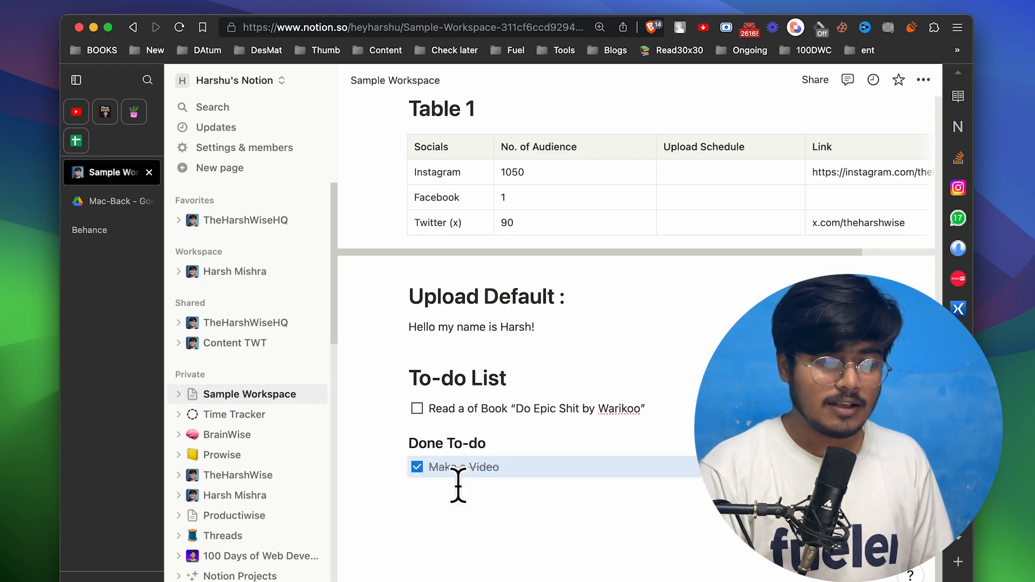
{"action": "scroll", "coordinate": [459, 486], "scroll_direction": "up", "scroll_amount": 15}
{"action": "scroll", "coordinate": [422, 349], "scroll_direction": "up", "scroll_amount": 5}
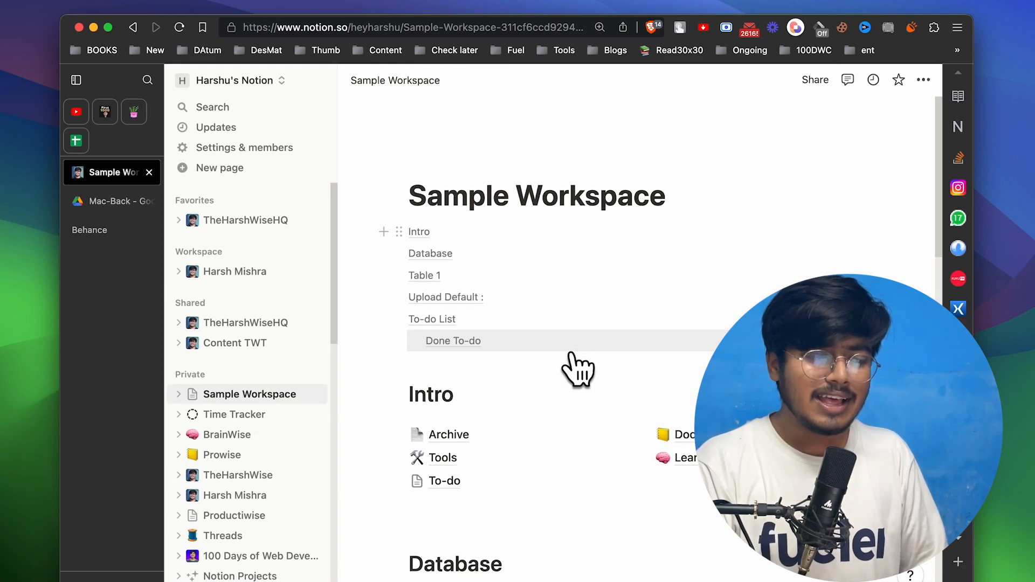
{"action": "left_click", "coordinate": [570, 347]}
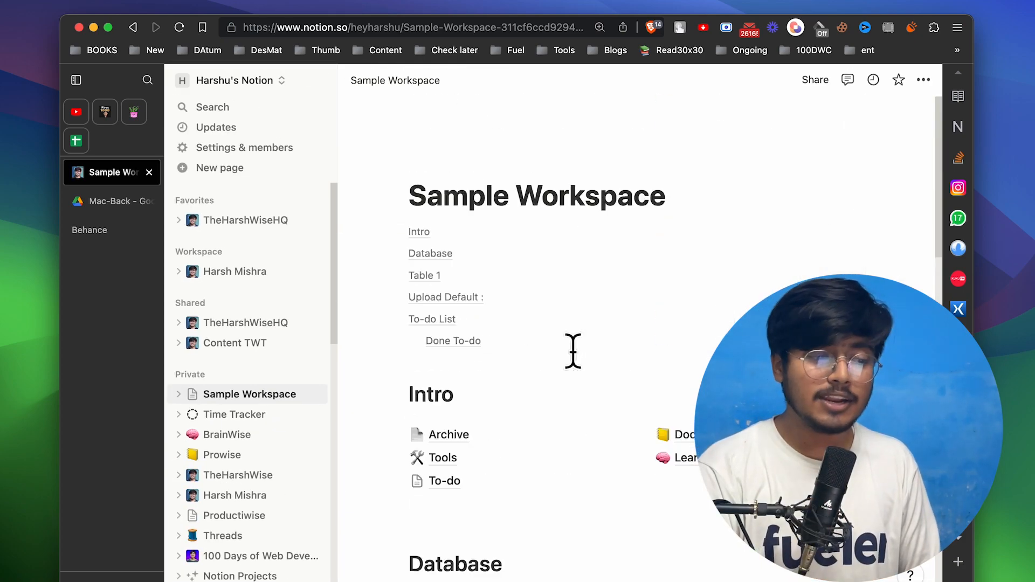
Step: Add a Heading 2 reading "Video Scripts" below the sub-pages of the Intro section
{"action": "scroll", "coordinate": [572, 351], "scroll_direction": "down", "scroll_amount": 3}
{"action": "left_click", "coordinate": [504, 400]}
{"action": "type", "text": "/"}
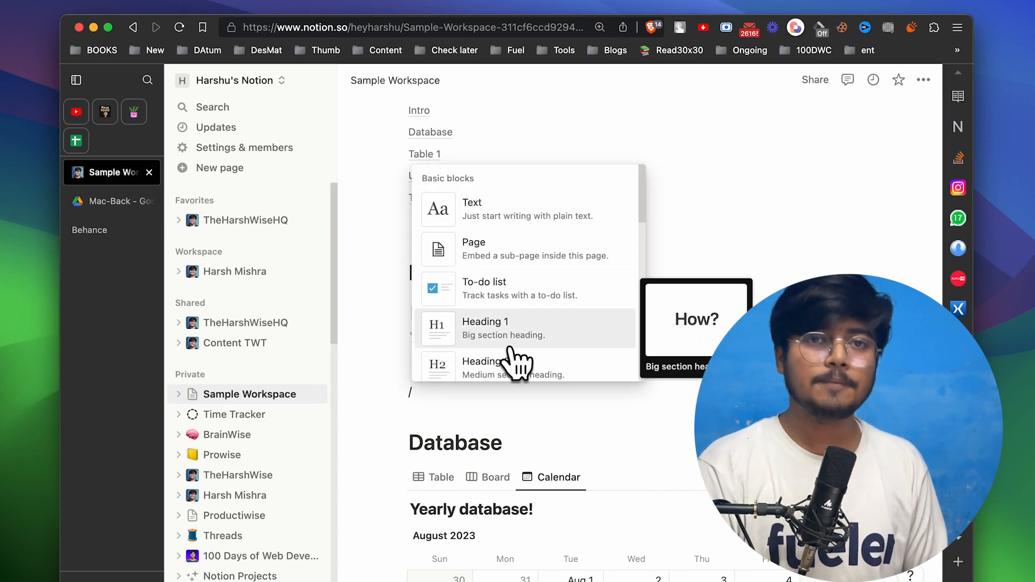
{"action": "left_click", "coordinate": [518, 372]}
{"action": "type", "text": "Video Scripts"}
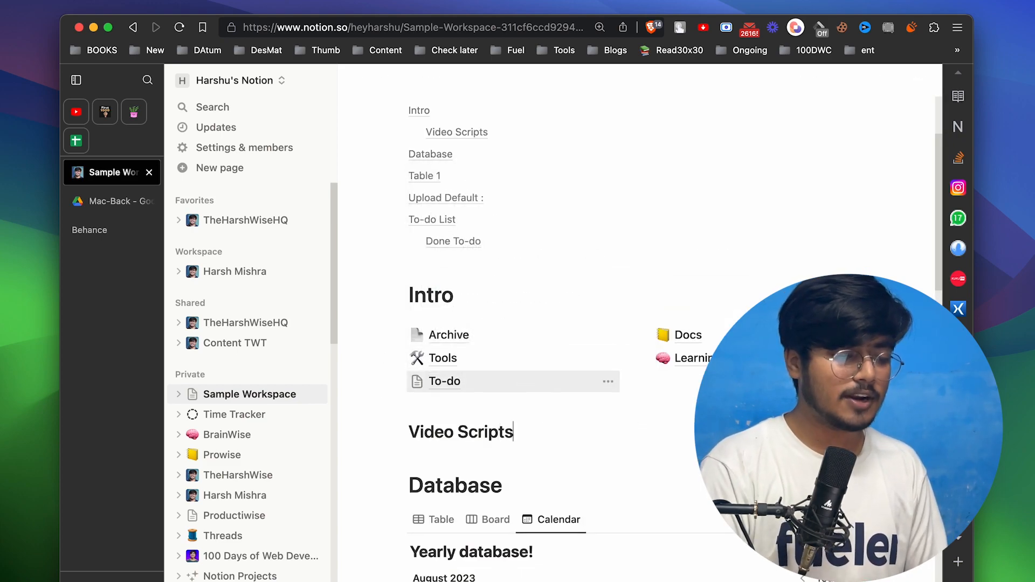
Step: Add a Heading 3 reading "Recorded Videos" directly below the Video Scripts heading
{"action": "key", "text": "Return"}
{"action": "type", "text": "/"}
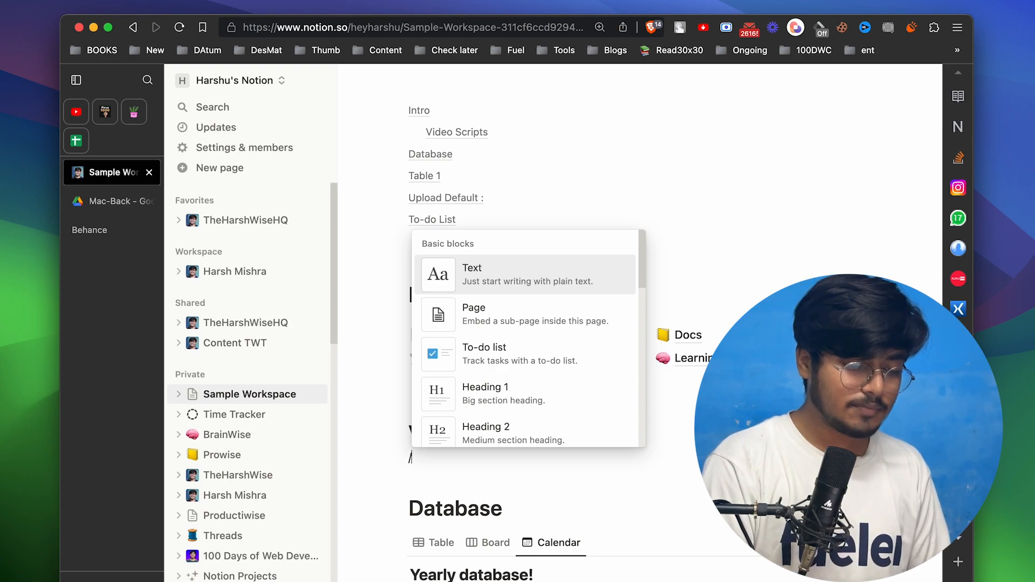
{"action": "type", "text": "h3"}
{"action": "key", "text": "Return"}
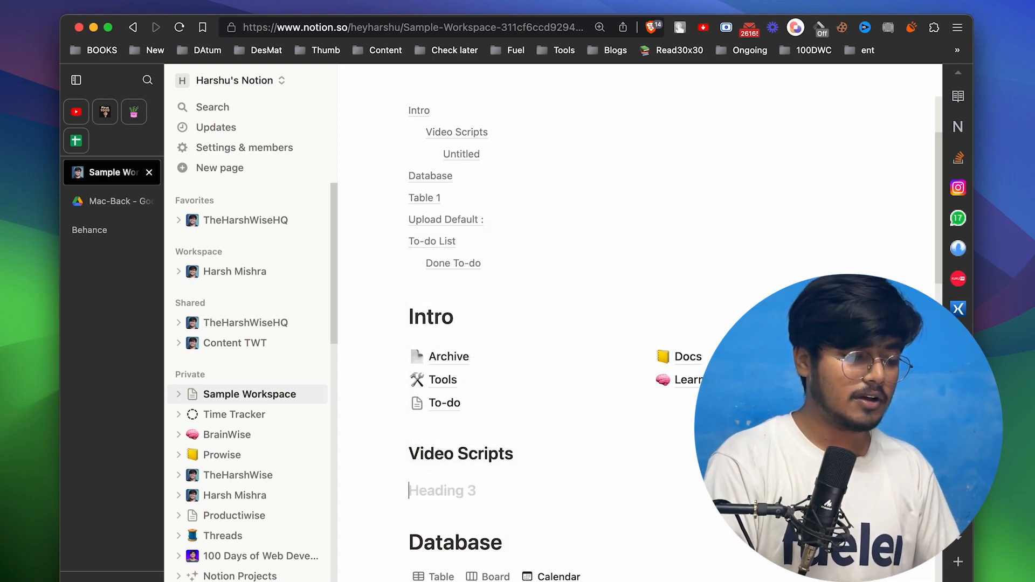
{"action": "type", "text": "Record"}
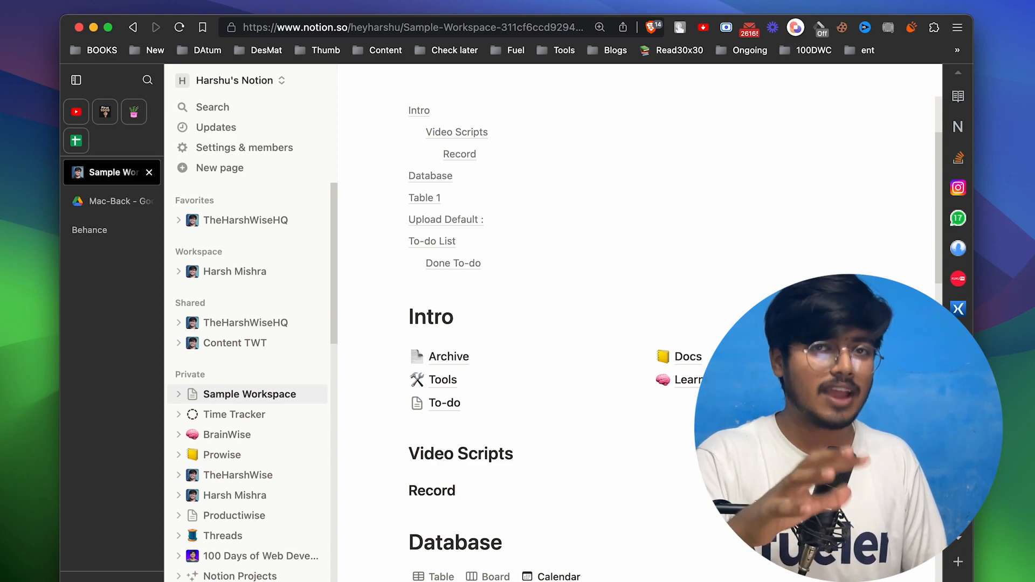
{"action": "type", "text": "ed Videos"}
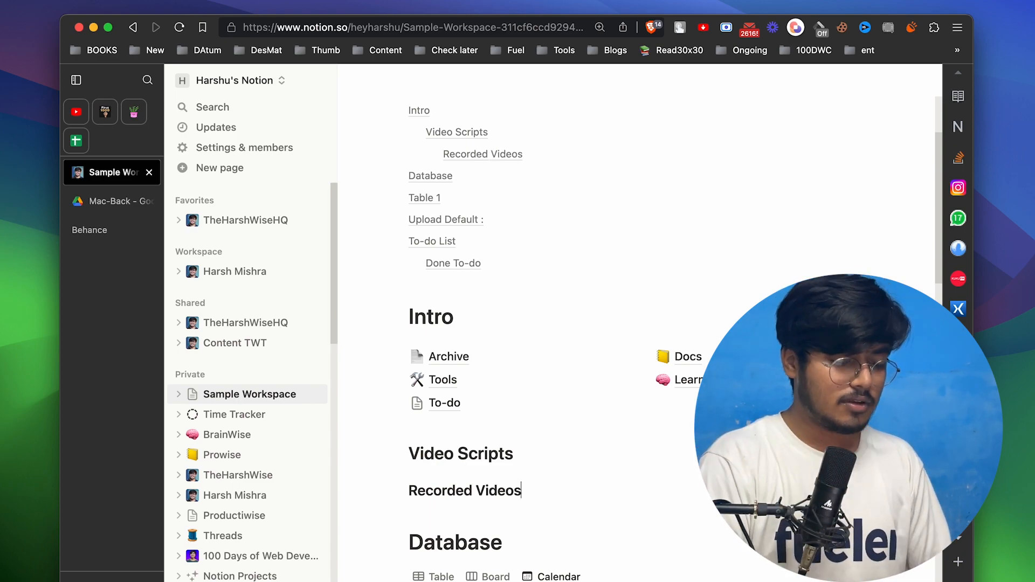
Step: Add a Heading 3 reading "Videos To be Recorded" below Recorded Videos, leaving a blank line between them
{"action": "key", "text": "Return"}
{"action": "type", "text": "/h3"}
{"action": "key", "text": "Return"}
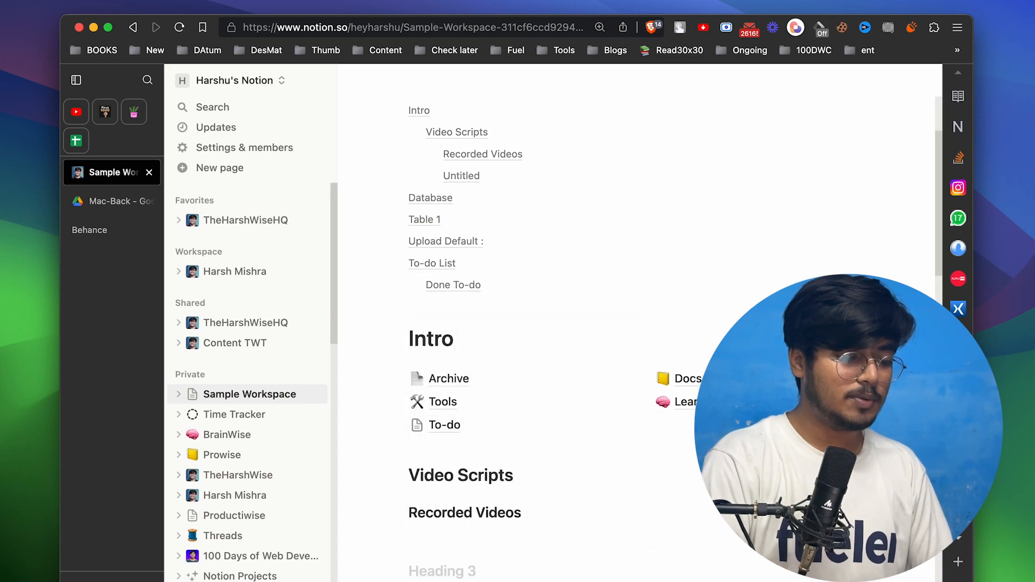
{"action": "type", "text": "Videos To be Recorded"}
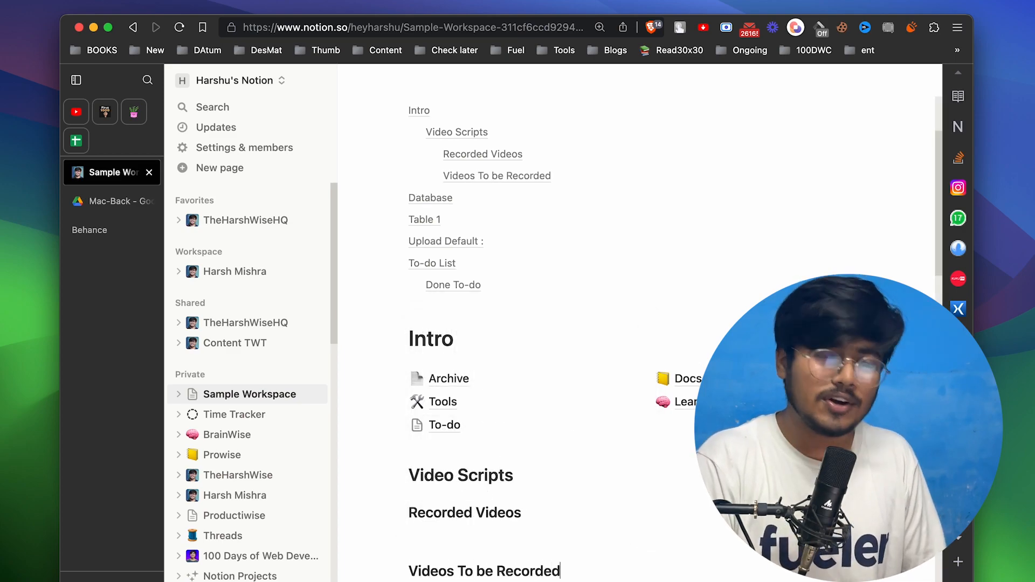
Step: Insert an untitled sub-page under Recorded Videos and look over the nested headings in the table of contents
{"action": "scroll", "coordinate": [527, 535], "scroll_direction": "down", "scroll_amount": 1}
{"action": "scroll", "coordinate": [518, 402], "scroll_direction": "down", "scroll_amount": 1}
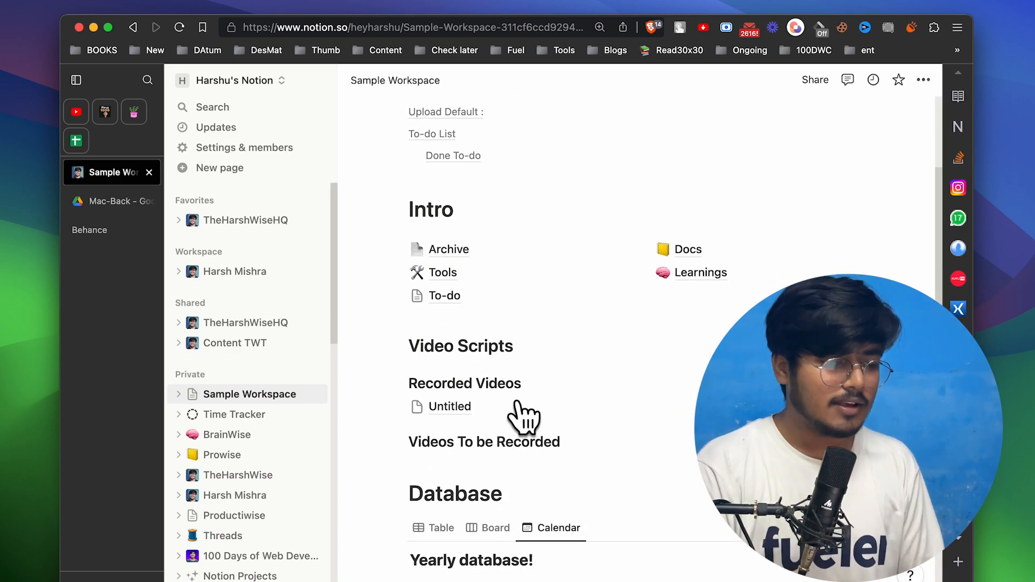
{"action": "scroll", "coordinate": [520, 415], "scroll_direction": "down", "scroll_amount": 3}
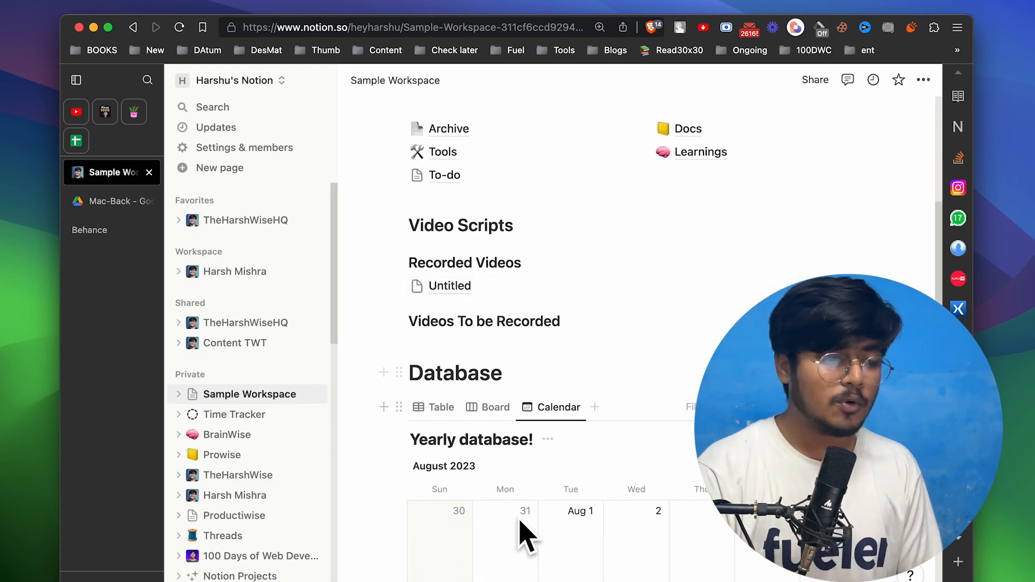
{"action": "scroll", "coordinate": [486, 322], "scroll_direction": "up", "scroll_amount": 7}
{"action": "scroll", "coordinate": [472, 328], "scroll_direction": "up", "scroll_amount": 5}
{"action": "scroll", "coordinate": [472, 328], "scroll_direction": "up", "scroll_amount": 3}
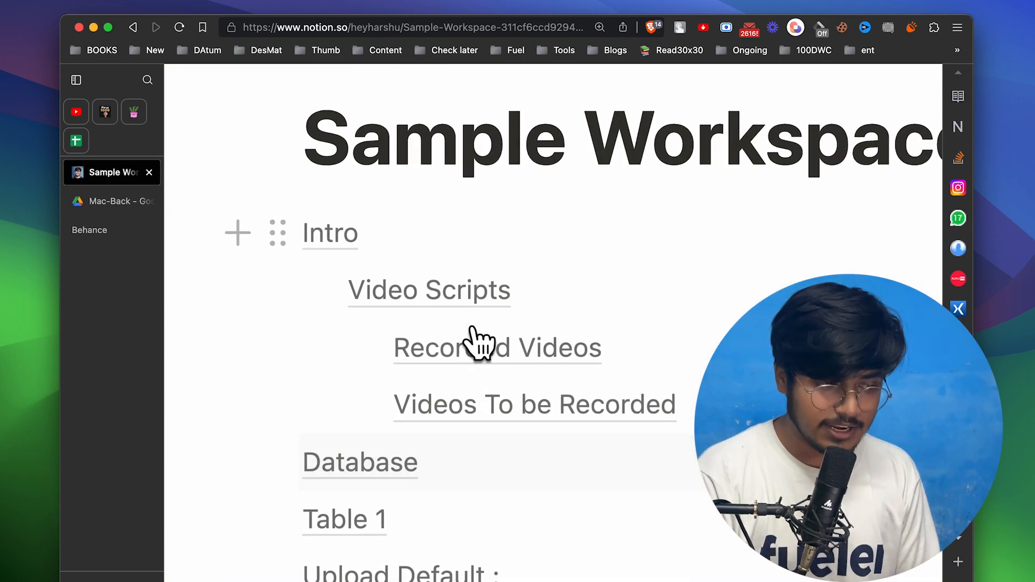
{"action": "scroll", "coordinate": [472, 328], "scroll_direction": "down", "scroll_amount": 5}
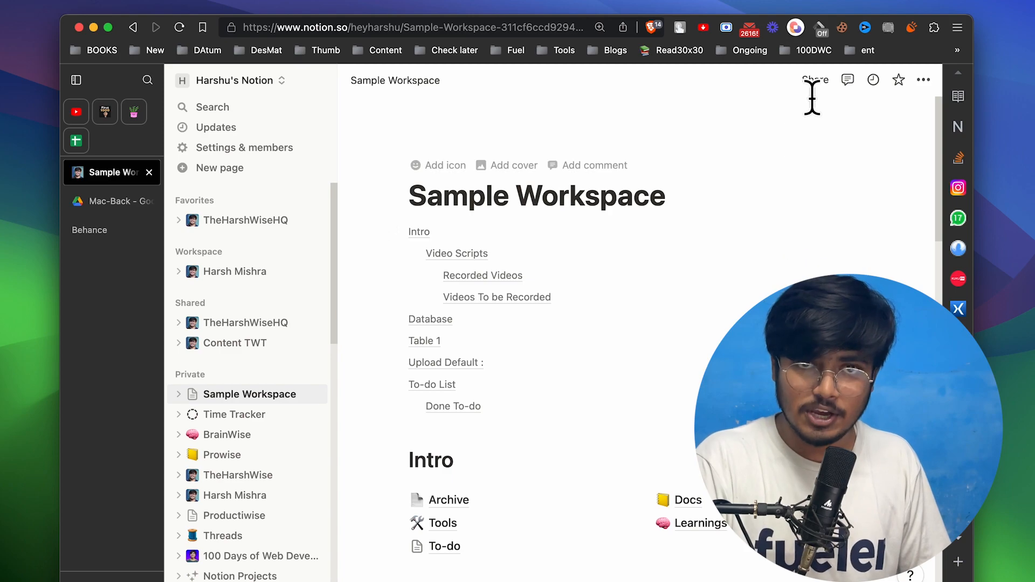
Step: Change the page's sharing access from invite only to anyone with the link in the workspace
{"action": "left_click", "coordinate": [814, 80]}
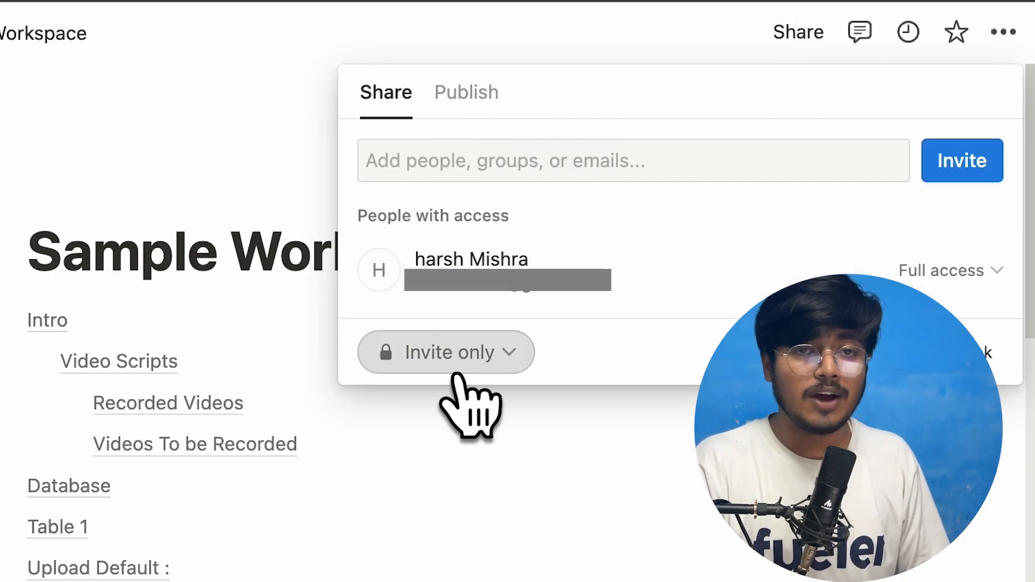
{"action": "left_click", "coordinate": [473, 358]}
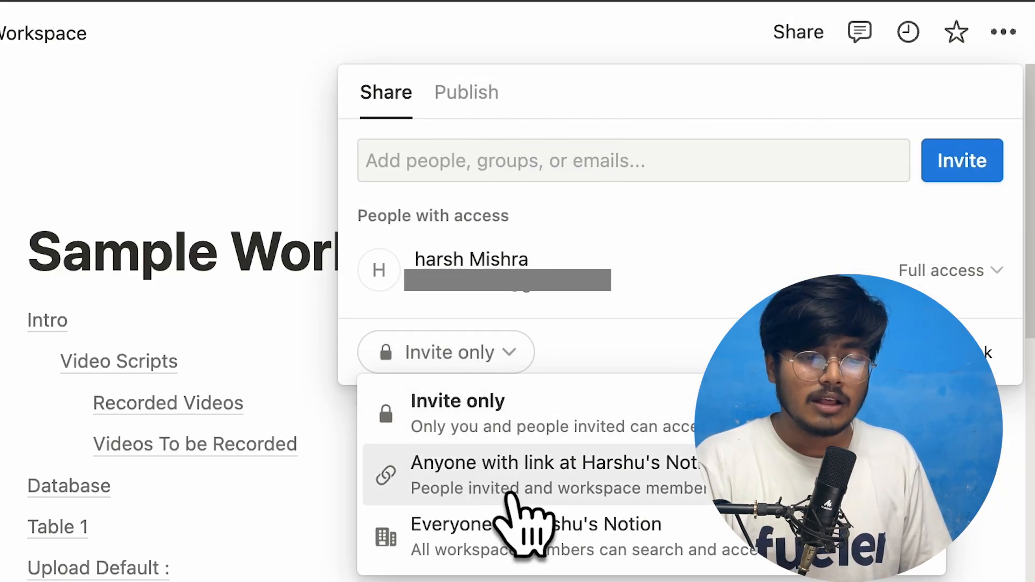
{"action": "left_click", "coordinate": [529, 482]}
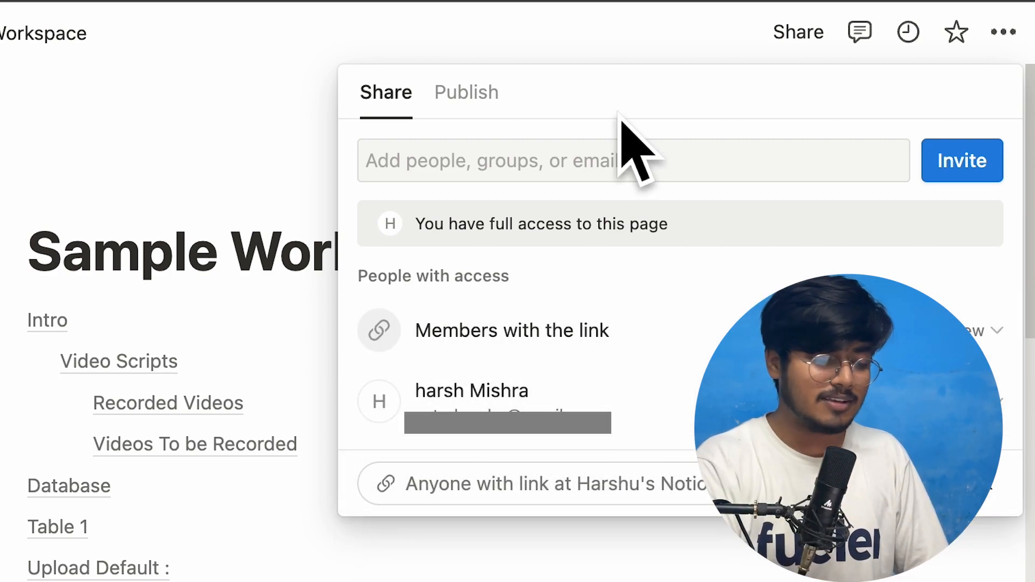
Step: Find the guest by their e-mail and invite them to the page with Full access
{"action": "left_click", "coordinate": [610, 152]}
{"action": "type", "text": "thehars"}
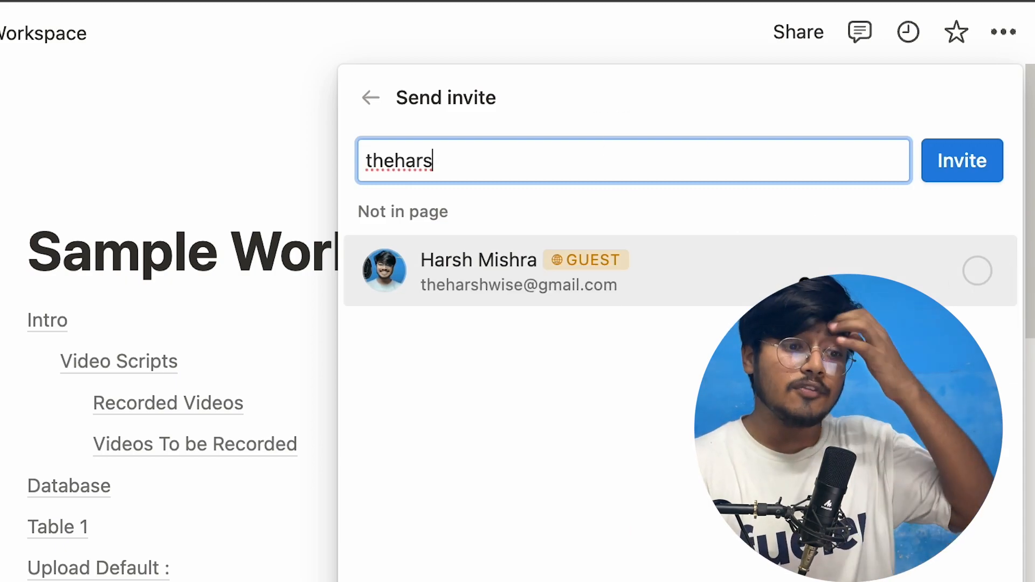
{"action": "key", "text": "Return"}
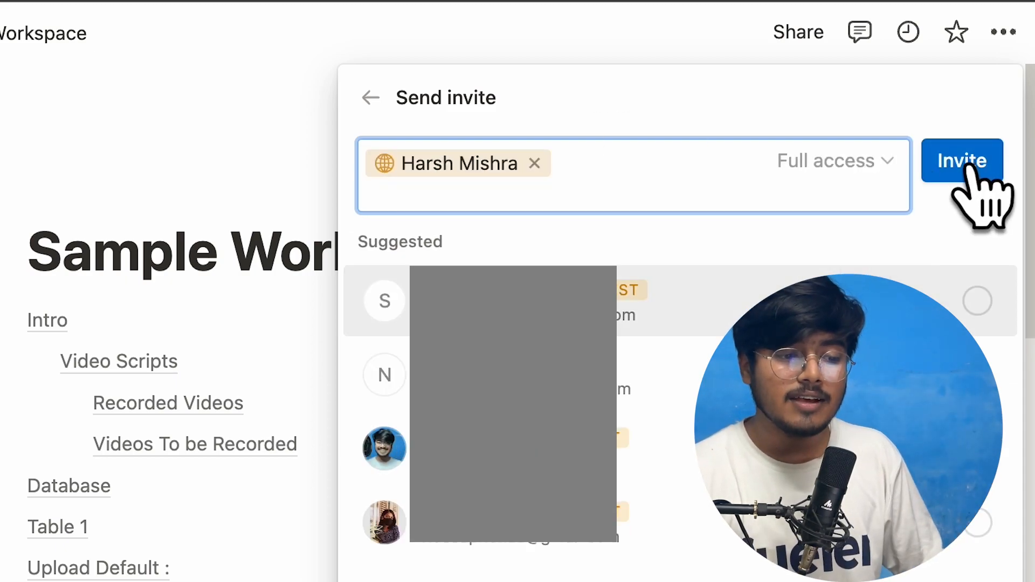
{"action": "left_click", "coordinate": [871, 168]}
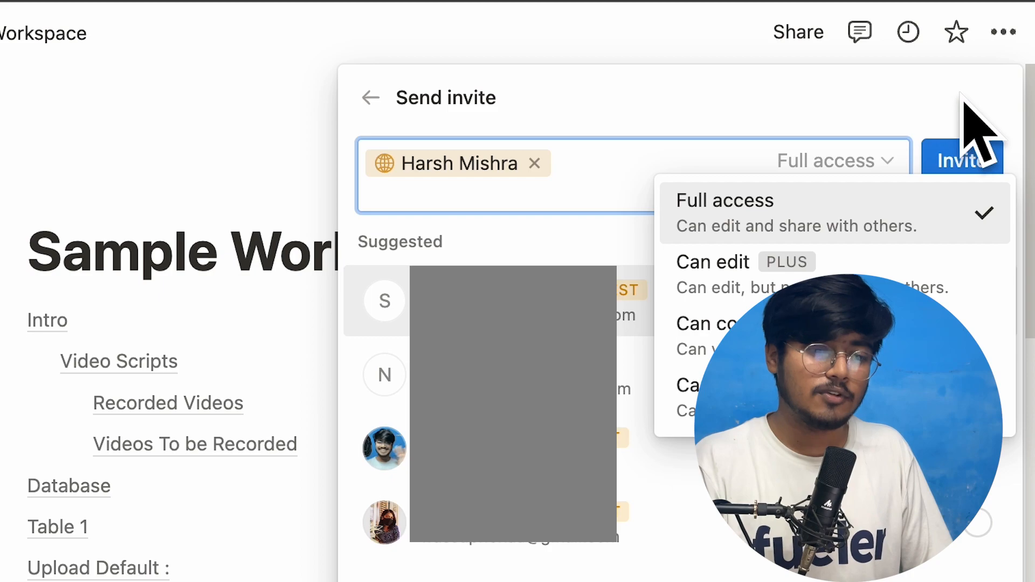
{"action": "left_click", "coordinate": [948, 160]}
{"action": "left_click", "coordinate": [947, 161]}
{"action": "key", "text": "Return"}
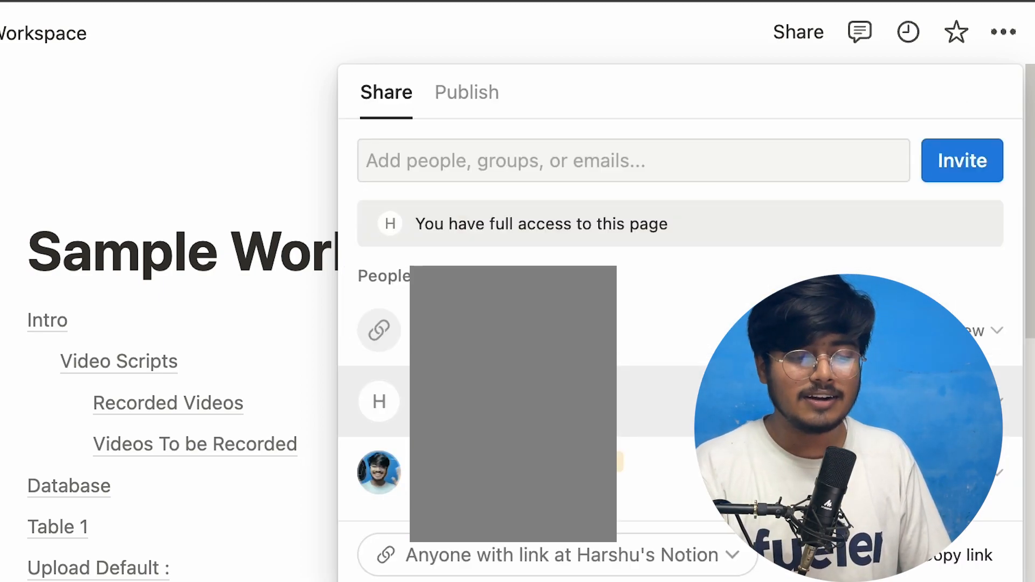